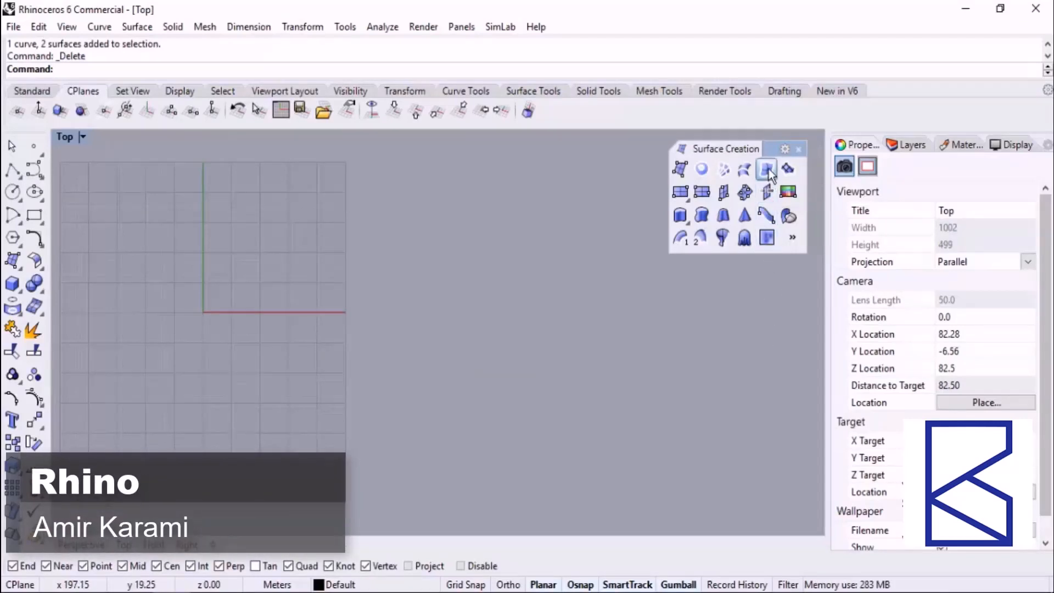
click(767, 170)
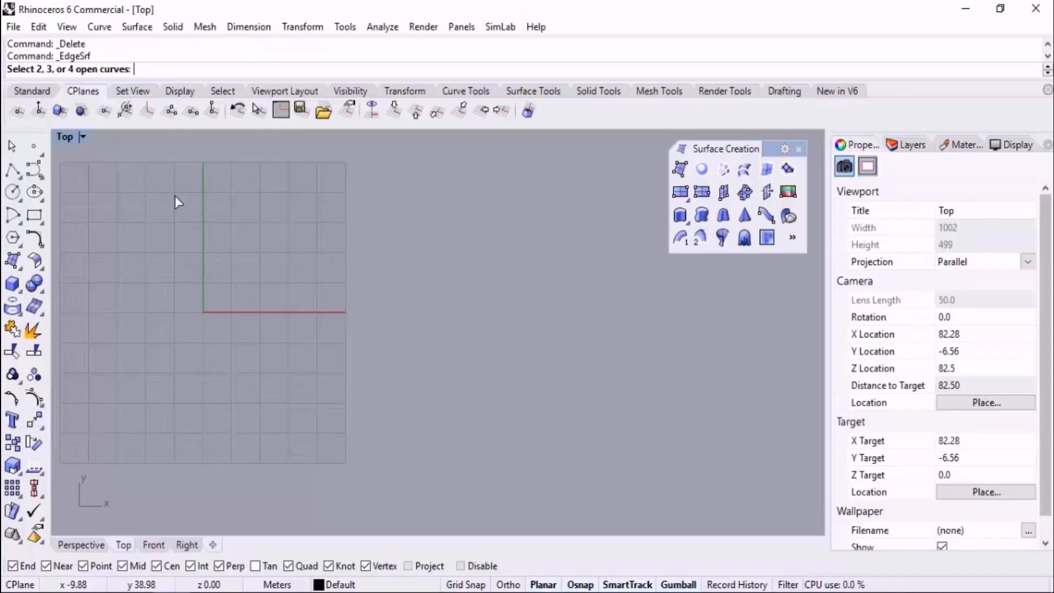
scroll(247, 224, down, 4)
right_drag(301, 271, 378, 277)
scroll(346, 235, up, 4)
right_drag(393, 241, 381, 259)
key(Escape)
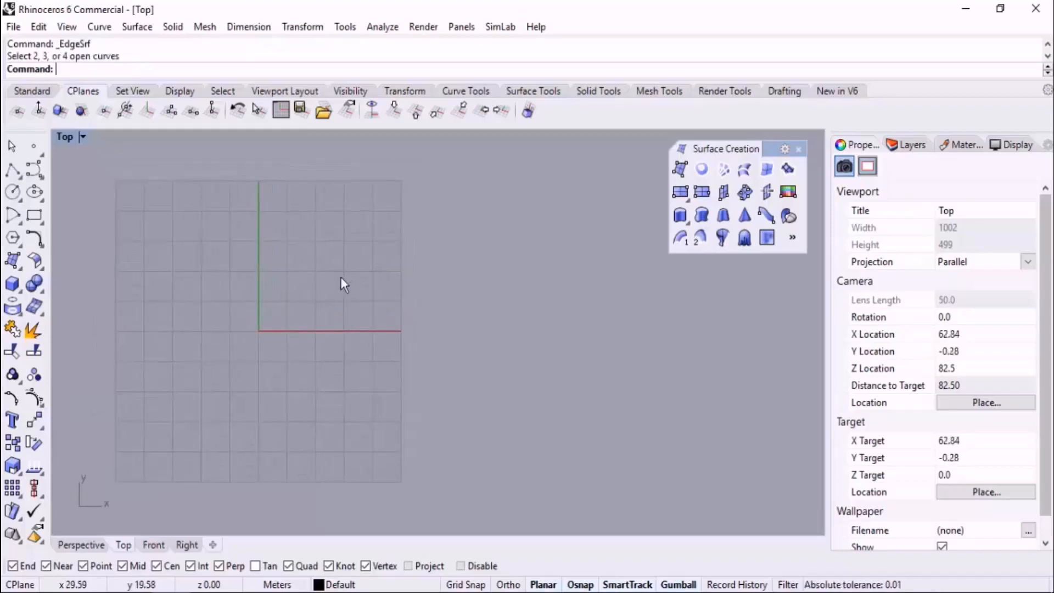
Step: In the Perspective view, draw an S-shaped interpolated curve through four points beyond the green axis
click(81, 544)
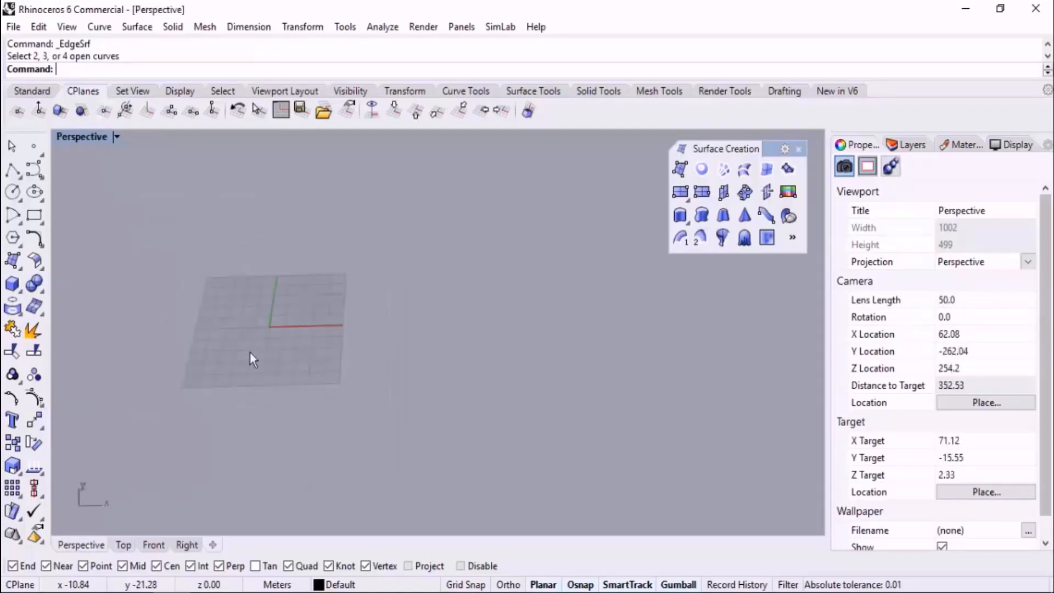
scroll(249, 353, up, 2)
mouse_move(379, 305)
shift+right_down()
mouse_move(440, 354)
mouse_move(385, 317)
shift+right_up()
scroll(413, 298, up, 6)
middle_click(414, 297)
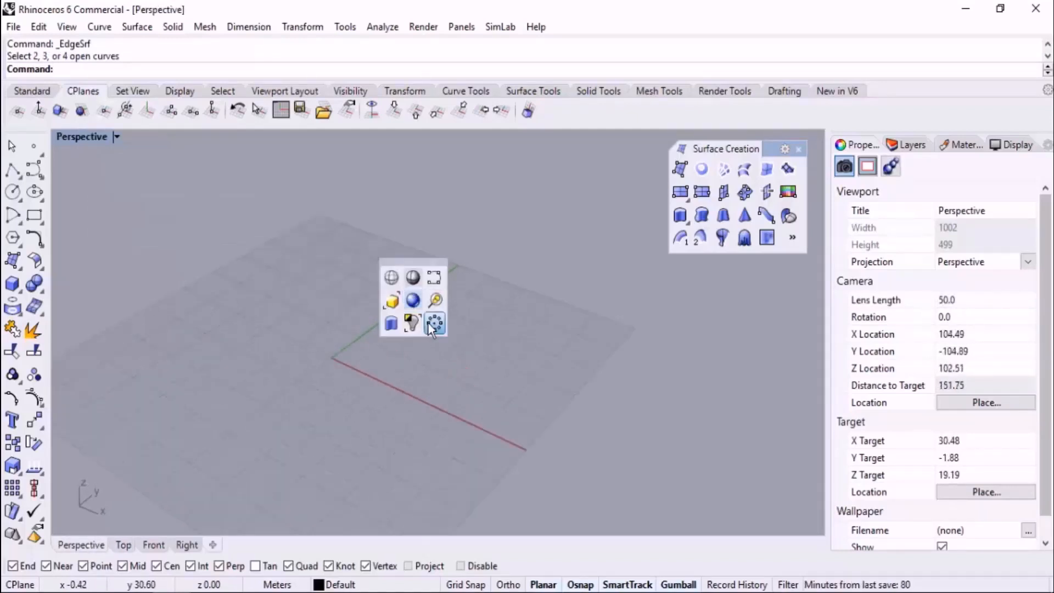
click(434, 323)
click(192, 386)
click(295, 351)
click(327, 287)
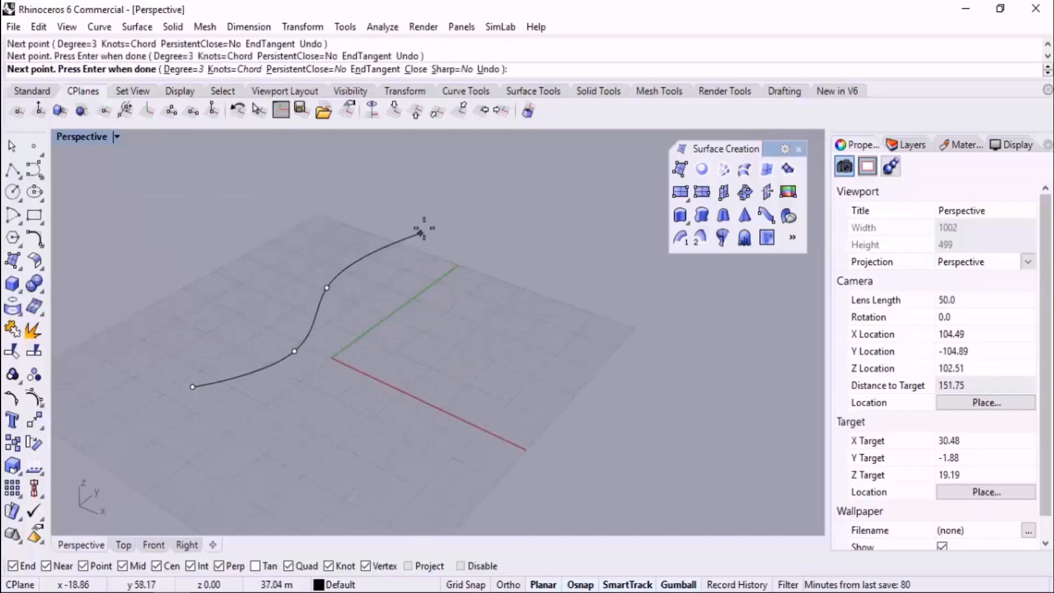
click(424, 228)
key(Return)
Step: Draw a second S-shaped interpolated curve through four points, roughly parallel to the first and crossing the red axis
key(Return)
click(515, 268)
click(449, 331)
click(433, 388)
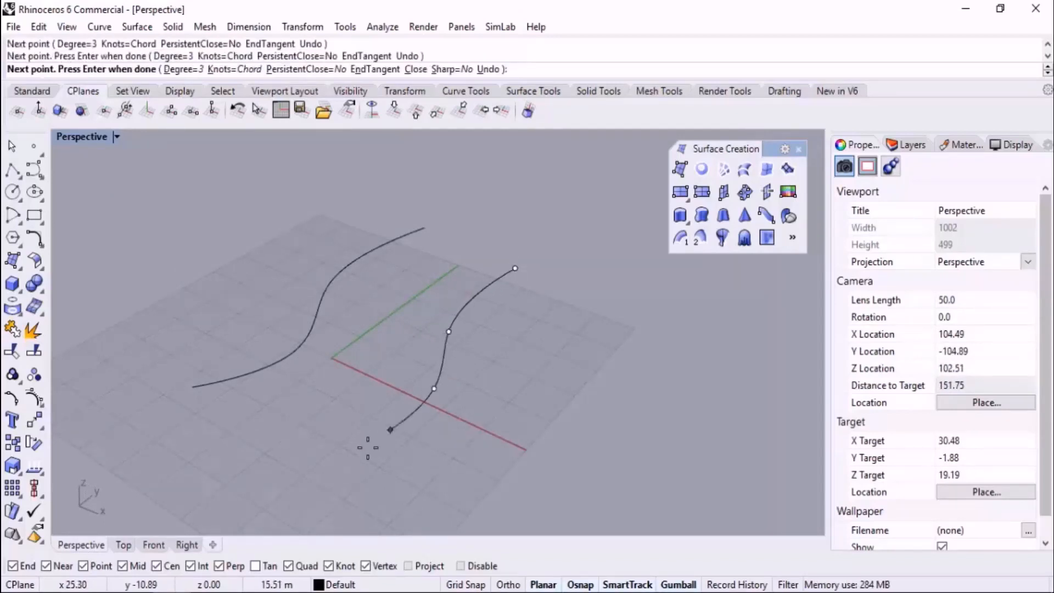
click(339, 468)
key(Return)
right_drag(451, 430, 482, 404)
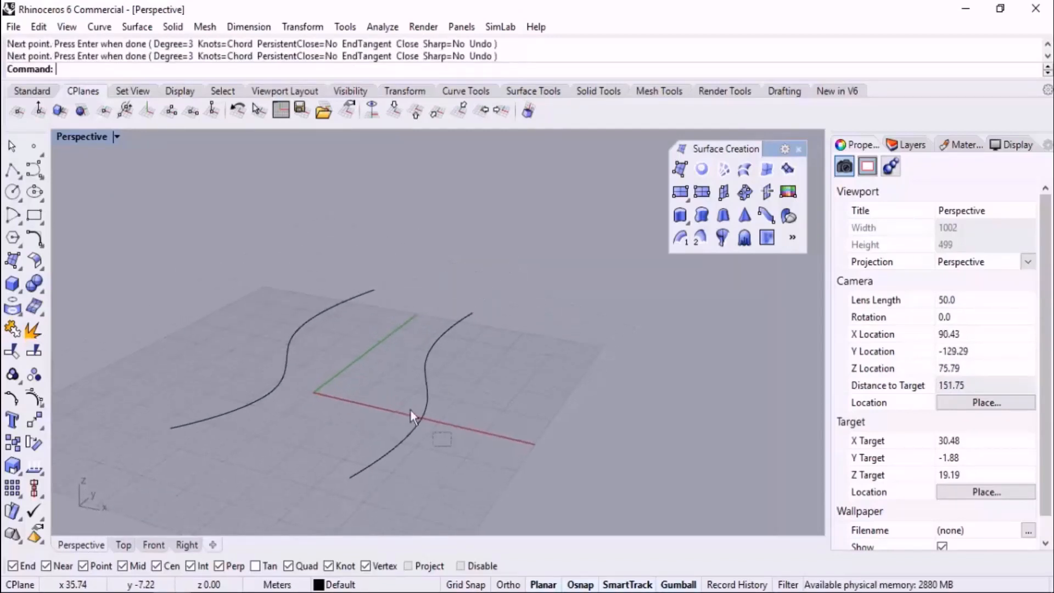
Step: Raise the second curve above the construction plane and reshape it by moving its control points vertically
click(421, 415)
drag(425, 308, 427, 228)
right_drag(439, 335, 439, 310)
click(439, 322)
drag(440, 275, 443, 317)
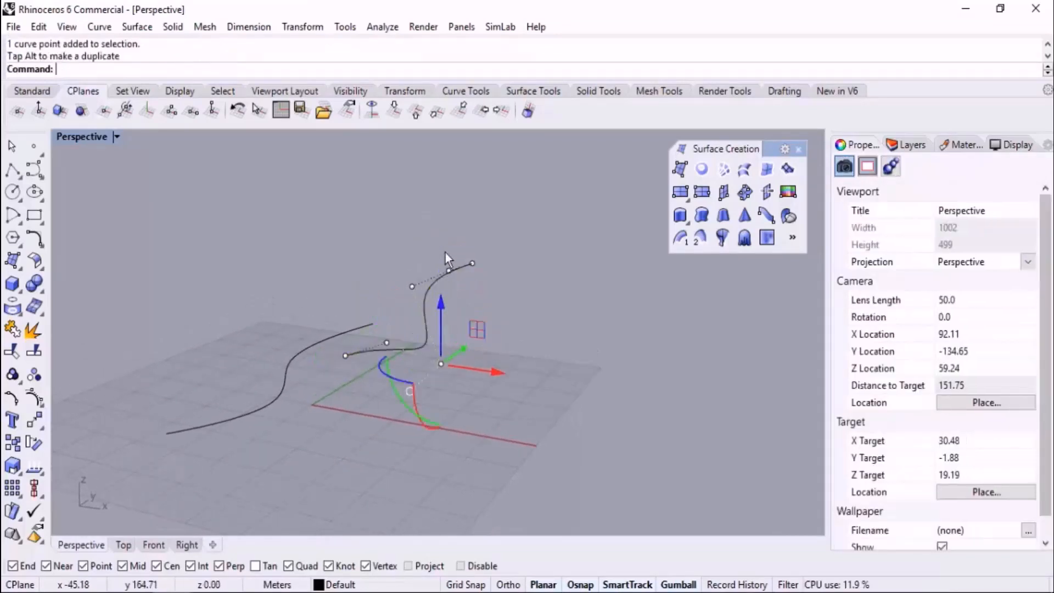
drag(432, 241, 448, 194)
Step: Lower the control point near the front end of the first curve to bend that end downward
drag(248, 348, 206, 422)
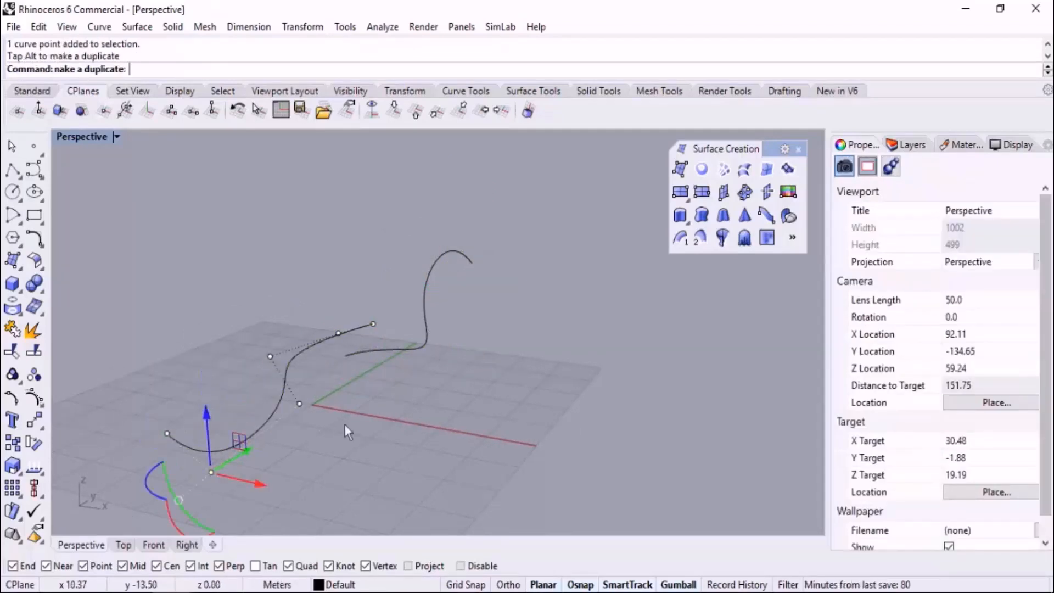
key(Escape)
right_drag(345, 425, 541, 287)
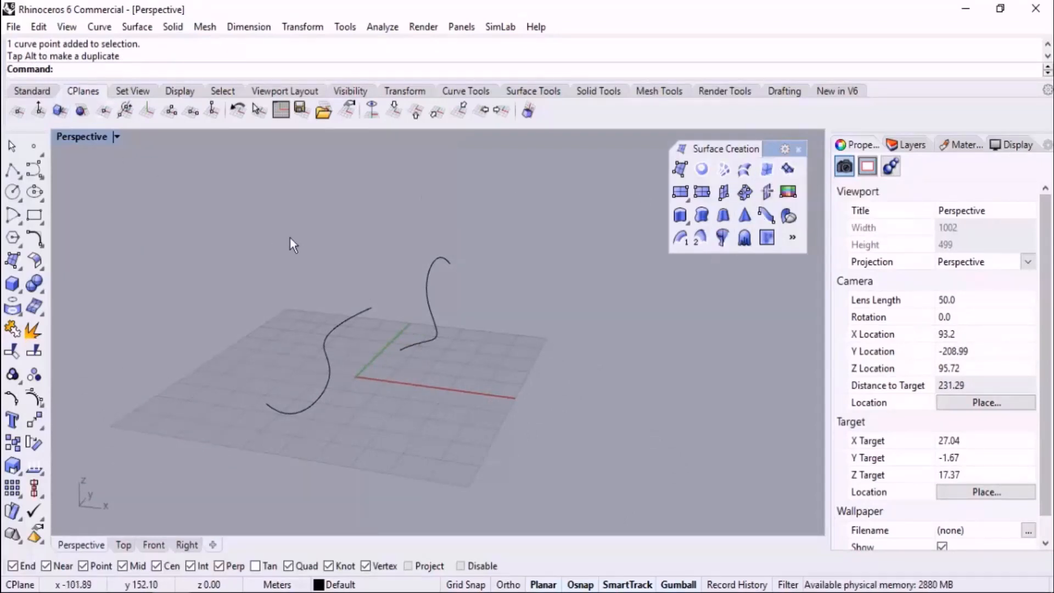
Step: Create an EdgeSrf surface between the two open curves, inspect it, and undo it
text(ED)
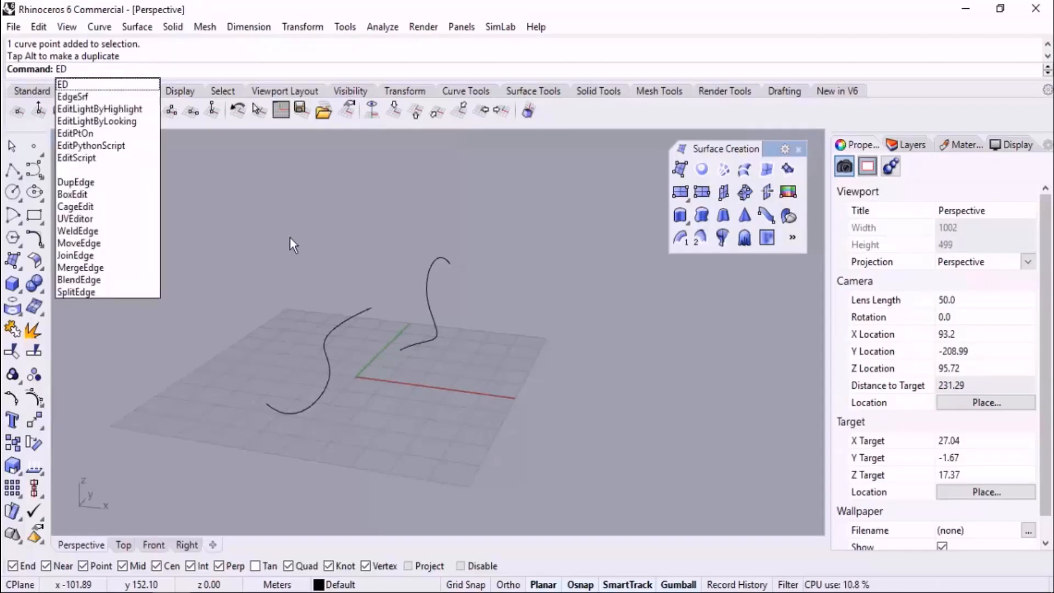
click(98, 100)
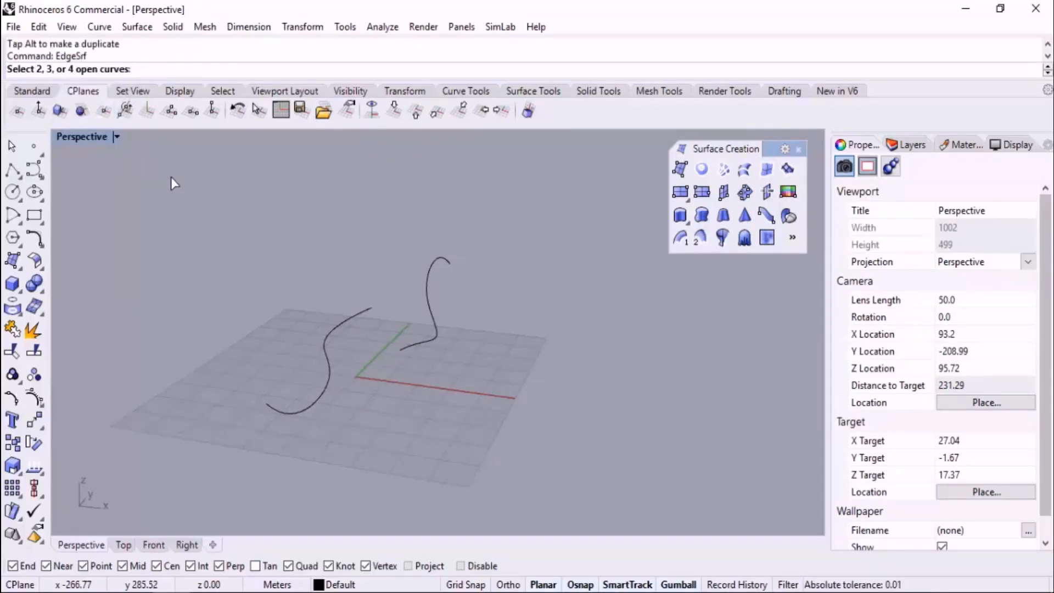
drag(524, 207, 173, 463)
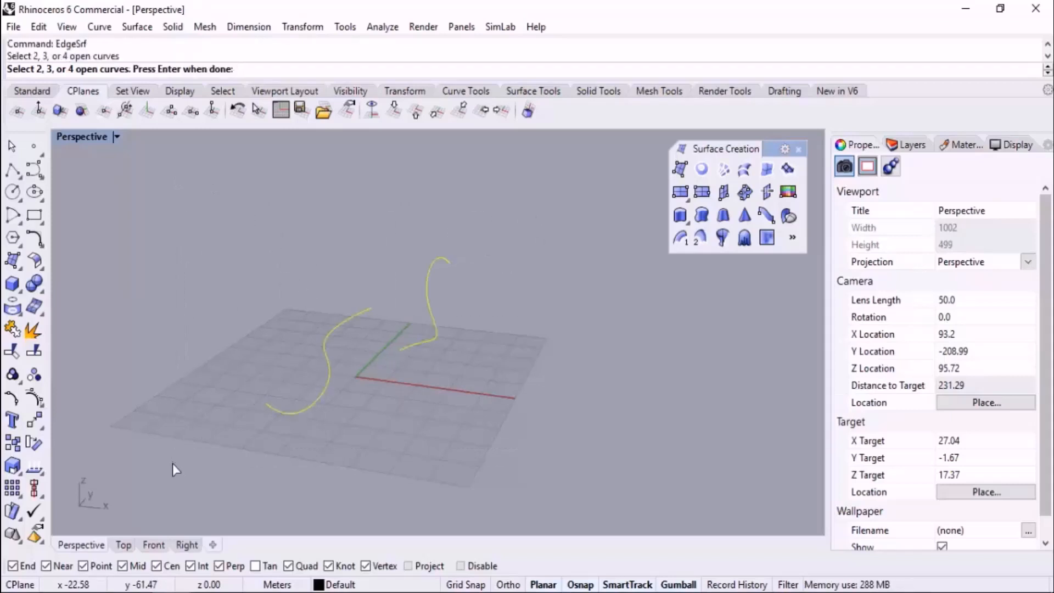
key(Return)
right_drag(270, 405, 427, 388)
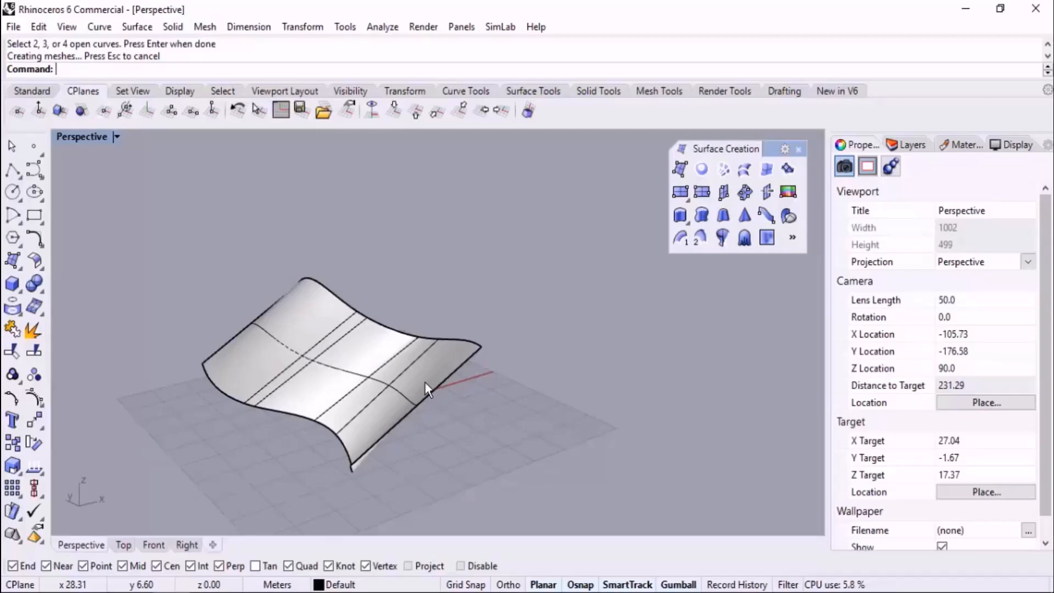
scroll(536, 381, down, 4)
key(ctrl+z)
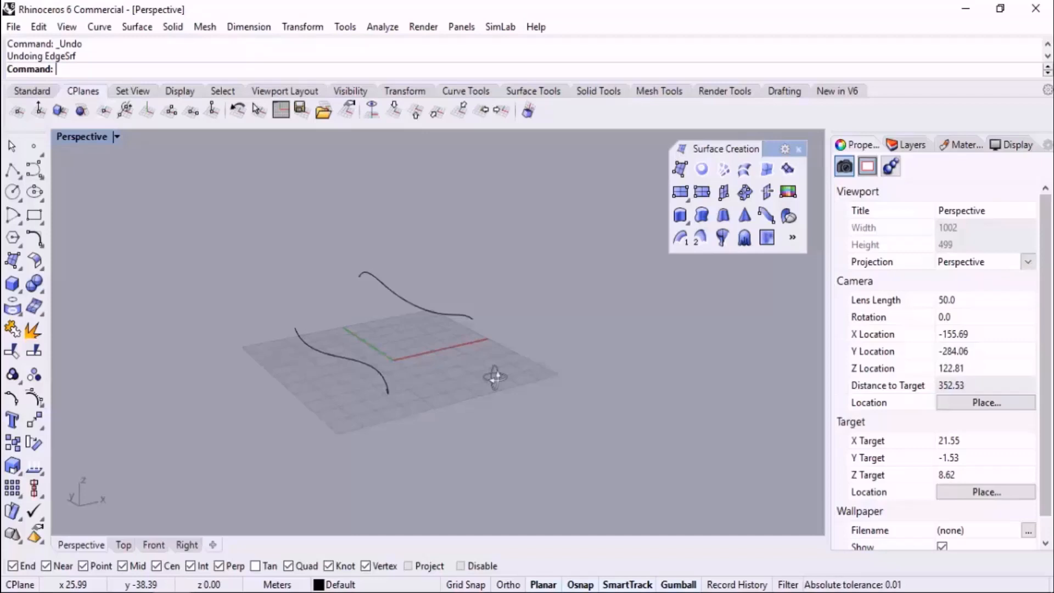
Step: Duplicate the raised curve along the X direction, away from the other two curves, as a third open curve
right_drag(494, 377, 471, 324)
click(439, 335)
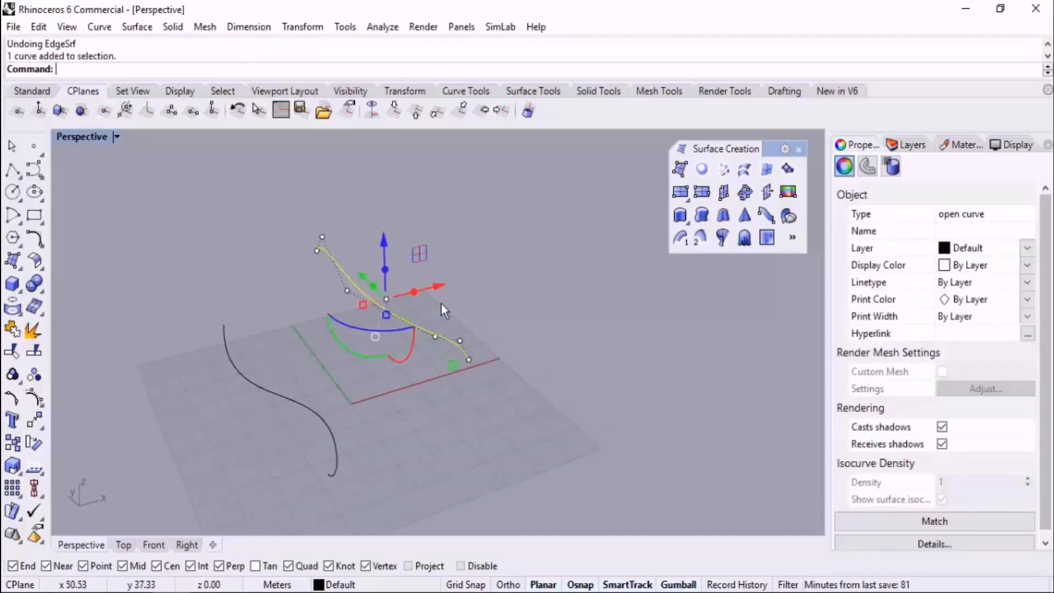
drag(440, 302, 584, 283)
click(569, 415)
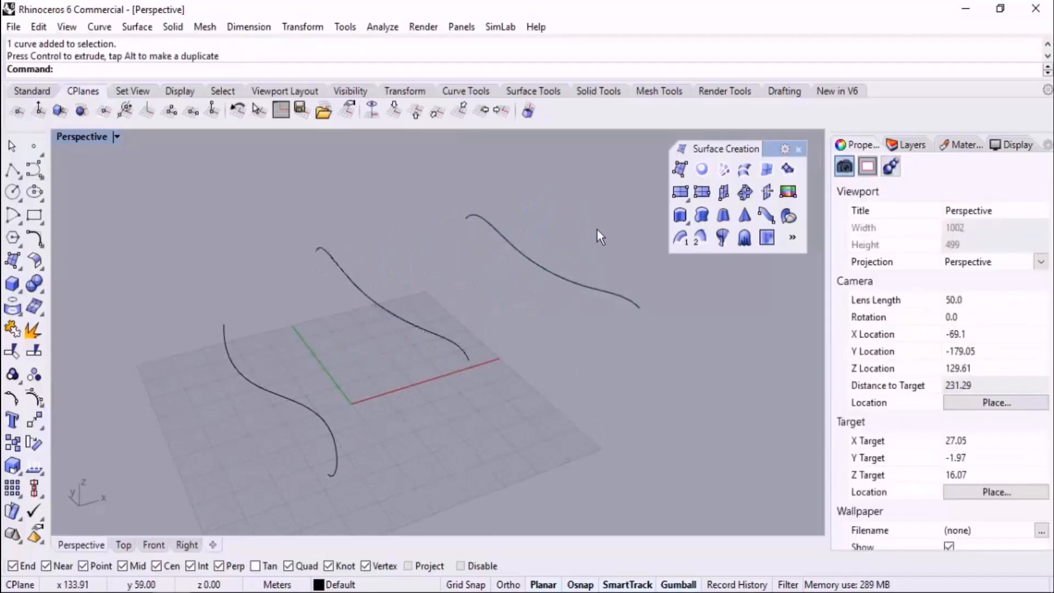
drag(597, 228, 555, 344)
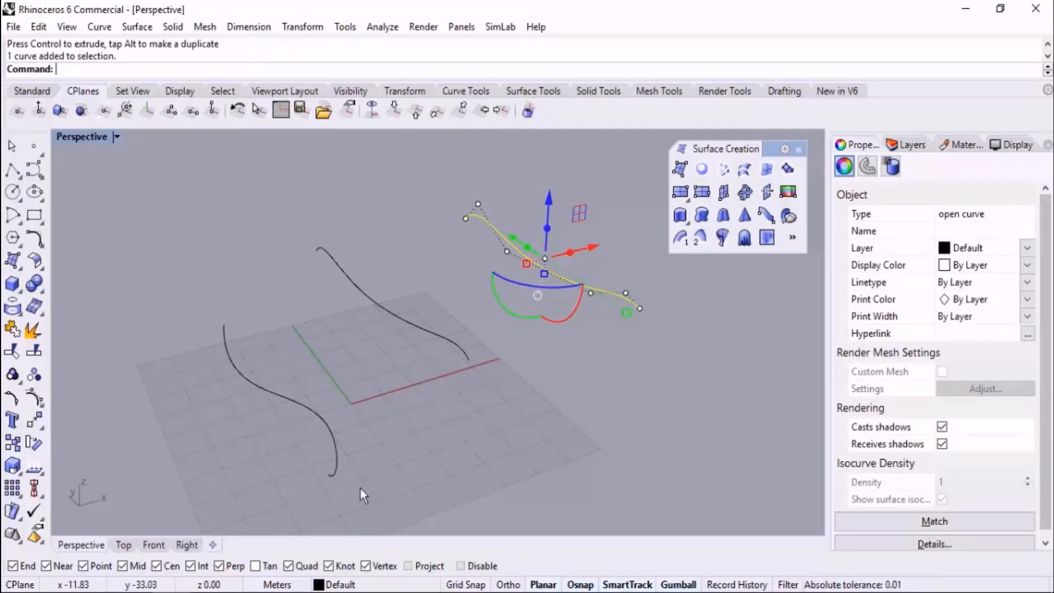
key(Escape)
Step: Try EdgeSrf on the three separate open curves and undo the surface
click(765, 167)
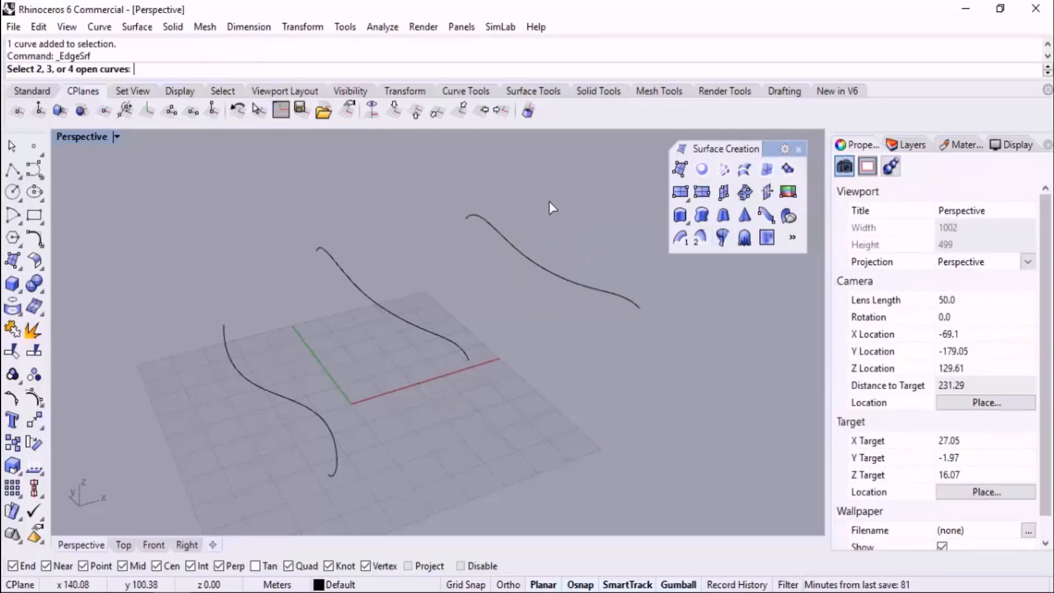
drag(551, 205, 176, 478)
key(Return)
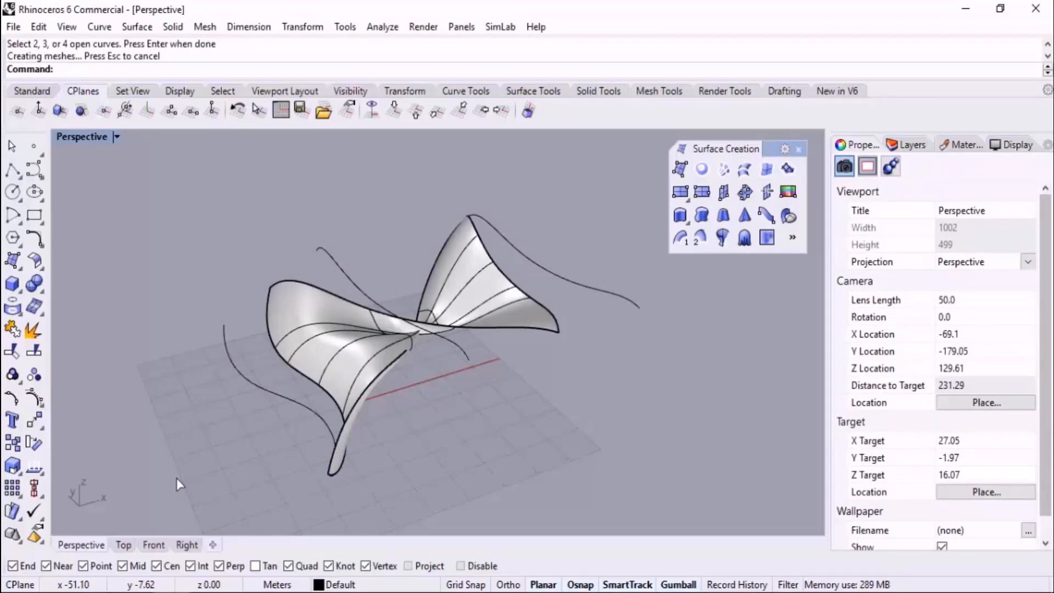
key(ctrl+z)
Step: Delete the duplicated outer curve, leaving the original two curves
drag(557, 211, 516, 347)
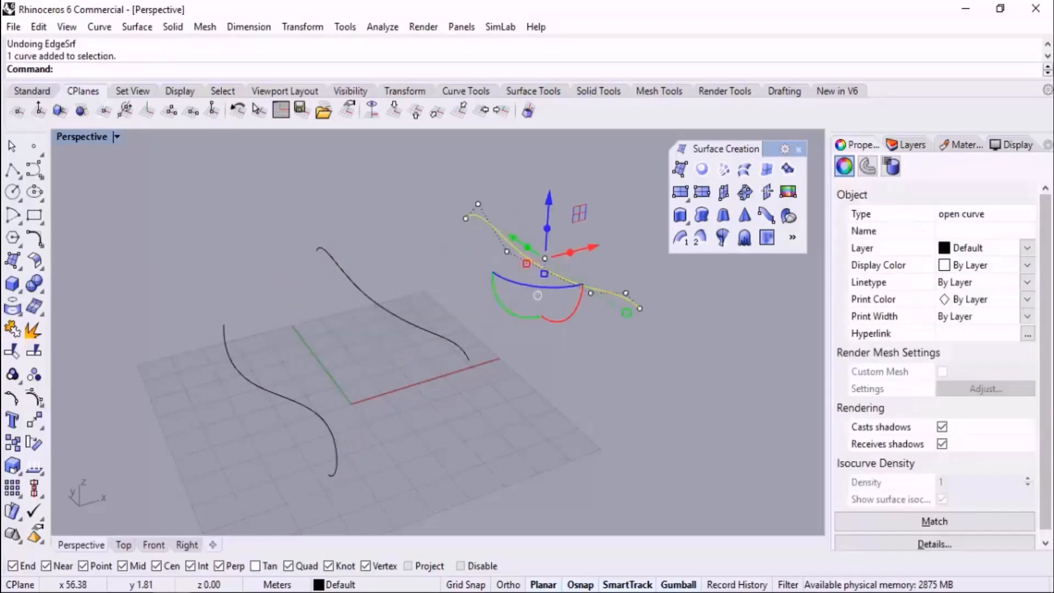
key(Delete)
scroll(512, 354, down, 2)
right_drag(512, 353, 505, 405)
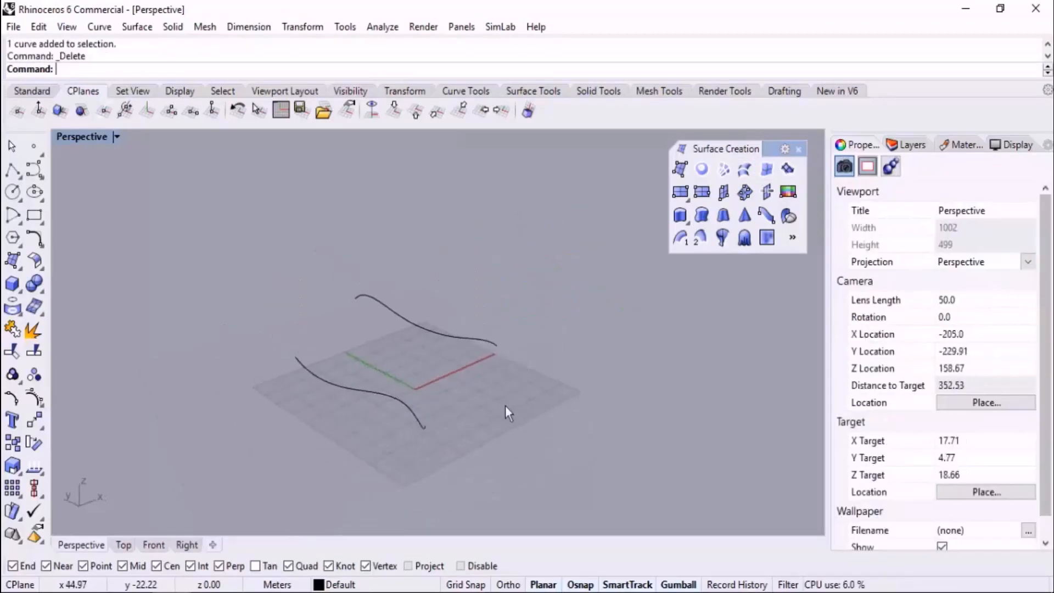
scroll(505, 412, up, 2)
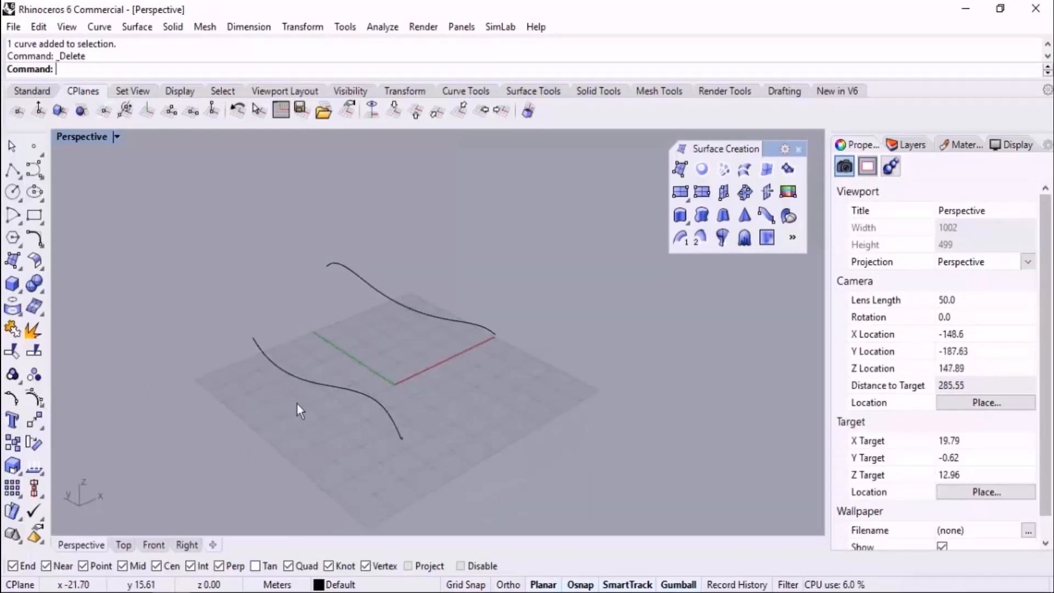
Step: Rotate the raised curve about its vertical axis so its front end swings away from the other curve
click(461, 322)
right_drag(473, 339, 513, 383)
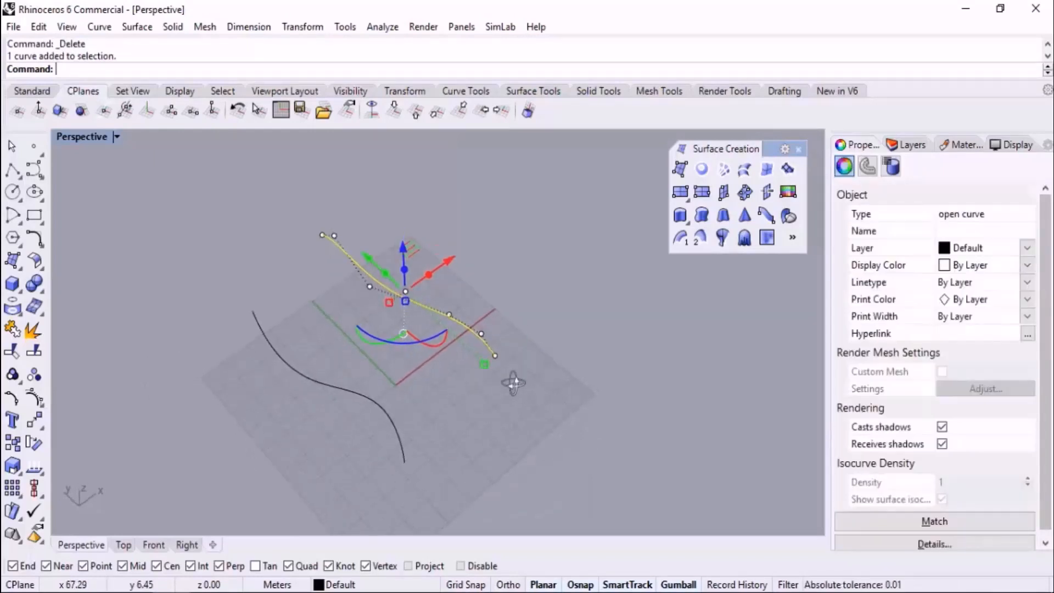
drag(405, 343, 450, 353)
click(494, 395)
right_drag(498, 401, 503, 351)
Step: Draw an interpolated curve through three points joining the front ends of the two curves
middle_click(503, 352)
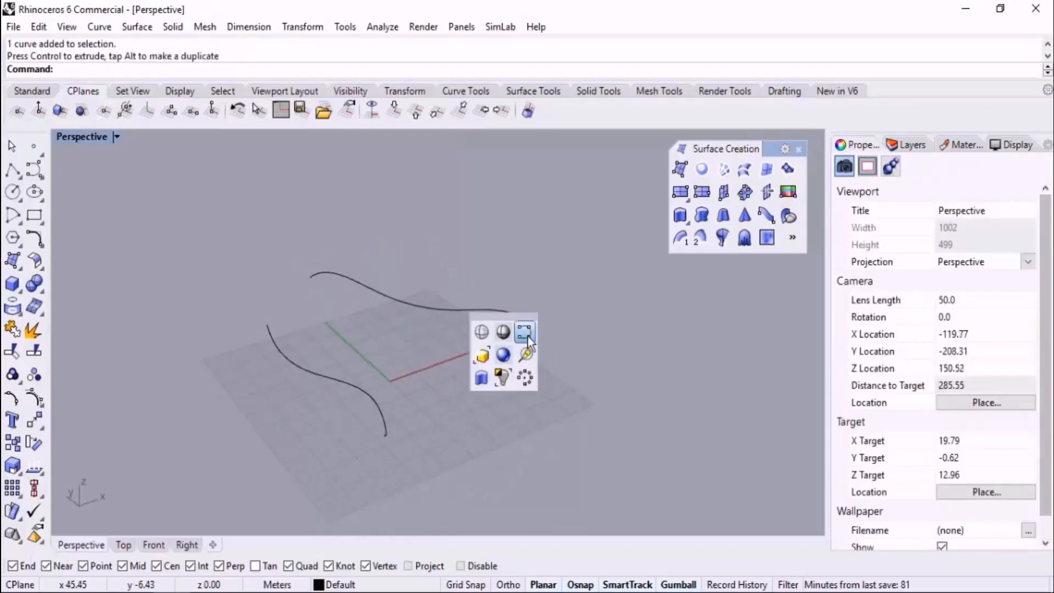
click(526, 335)
scroll(364, 446, up, 2)
click(353, 455)
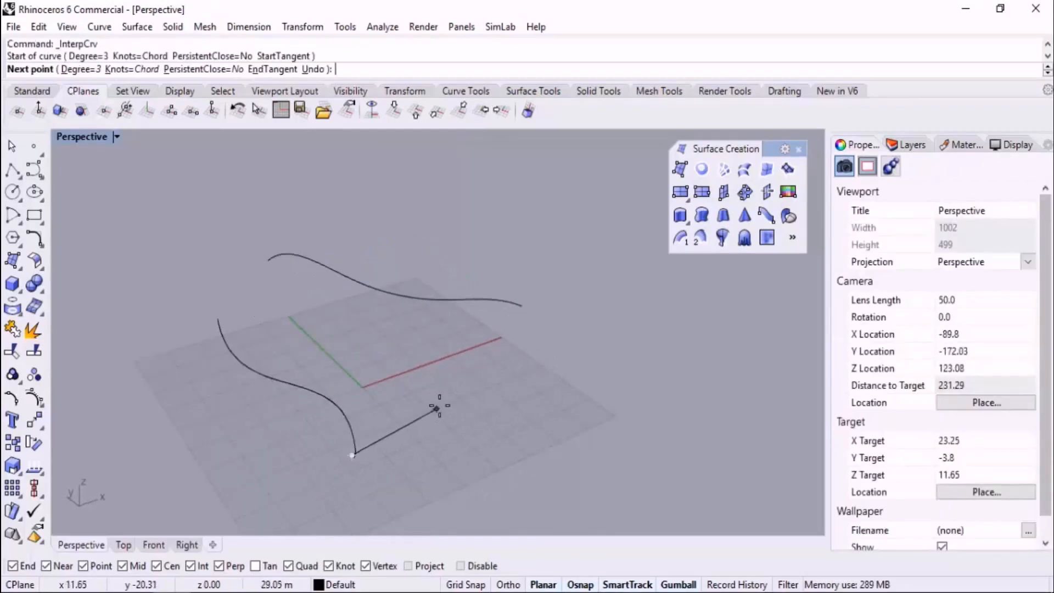
click(446, 391)
click(522, 305)
scroll(522, 307, down, 2)
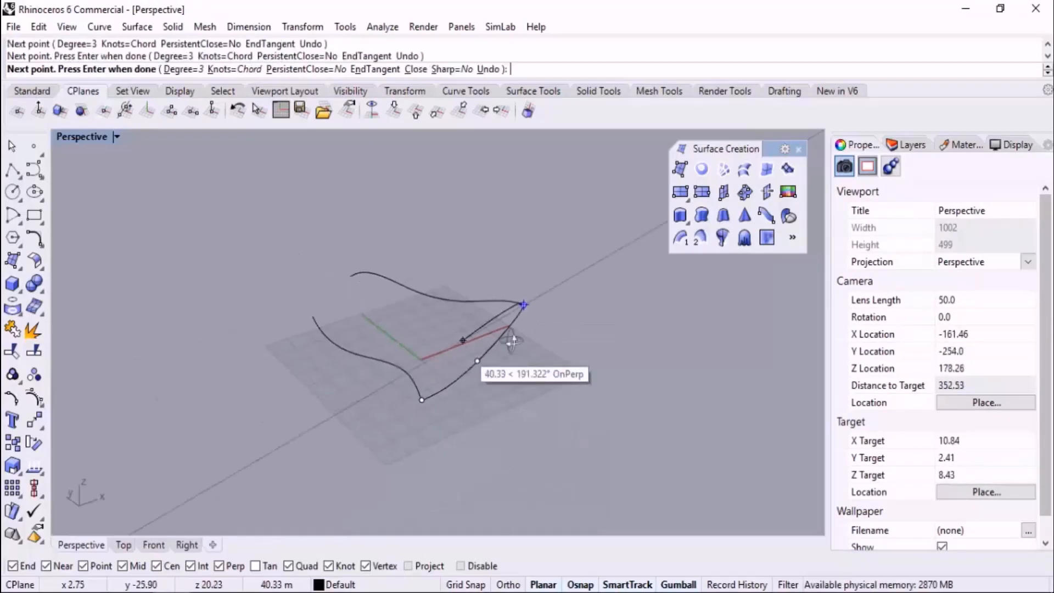
right_drag(511, 340, 652, 328)
right_drag(538, 374, 513, 355)
right_click(513, 355)
Step: Raise the last two control points at the free end of the lower curve
right_drag(435, 362, 320, 304)
scroll(423, 343, up, 3)
scroll(321, 383, up, 2)
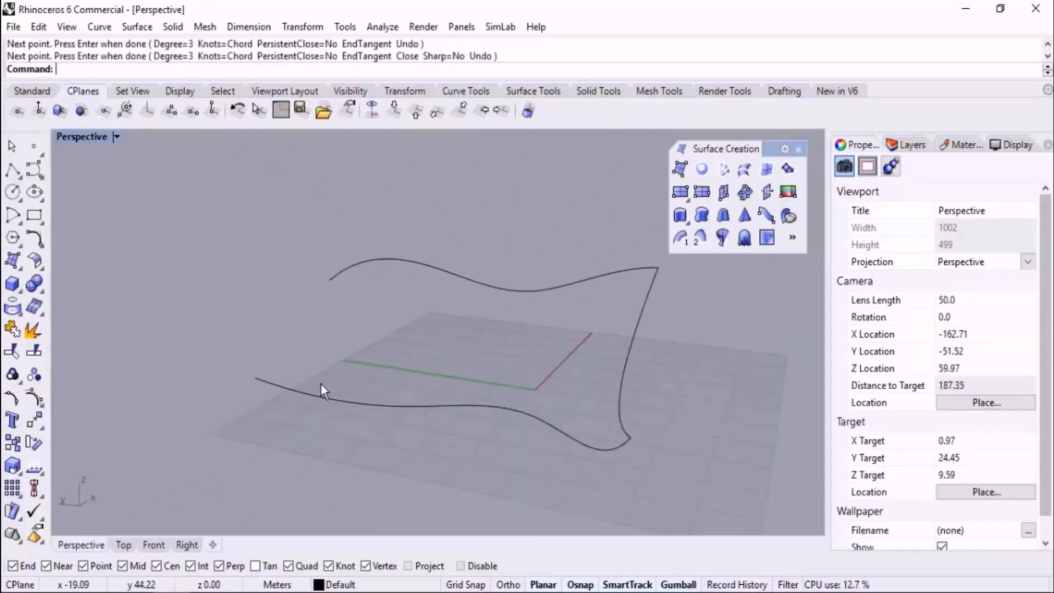
click(321, 384)
drag(188, 419, 294, 348)
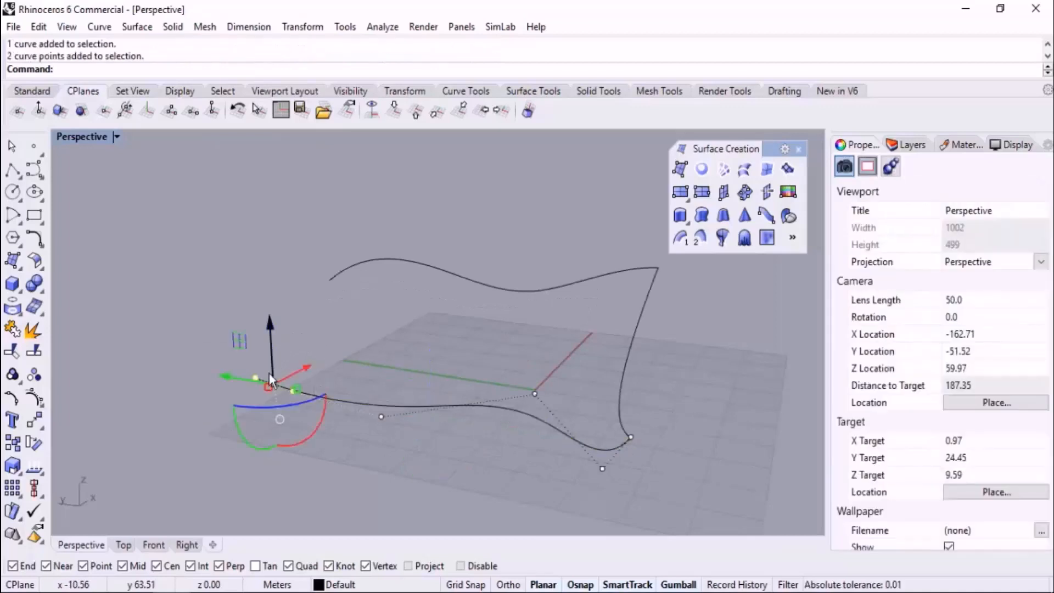
right_drag(269, 374, 346, 391)
drag(240, 368, 300, 283)
key(Escape)
key(Escape)
Step: Create an EdgeSrf surface from the three connected curves, inspect it from the side, and undo it
right_drag(295, 407, 186, 397)
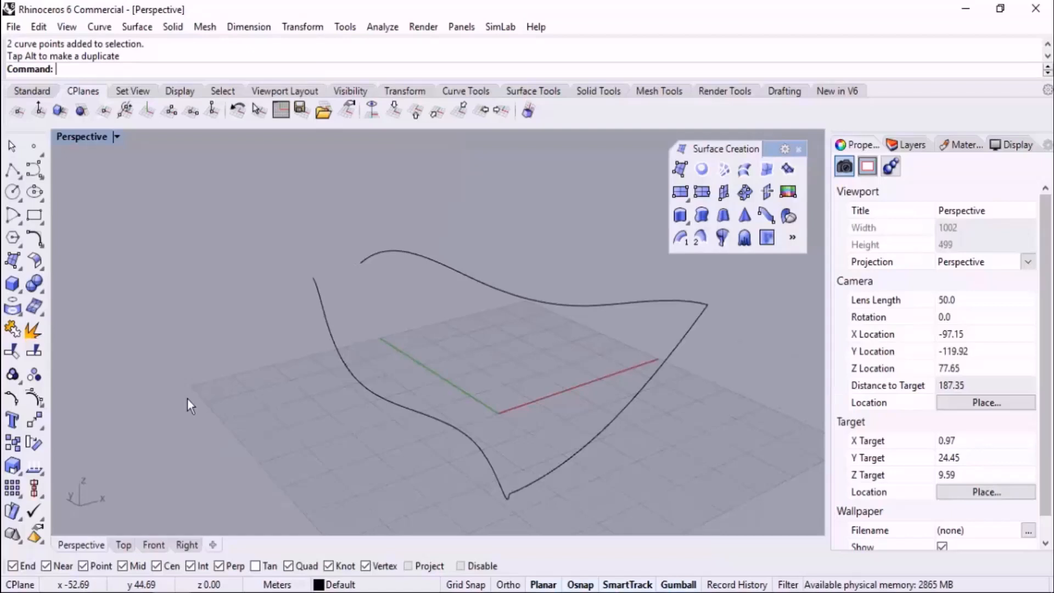
scroll(250, 305, down, 2)
right_drag(340, 305, 341, 333)
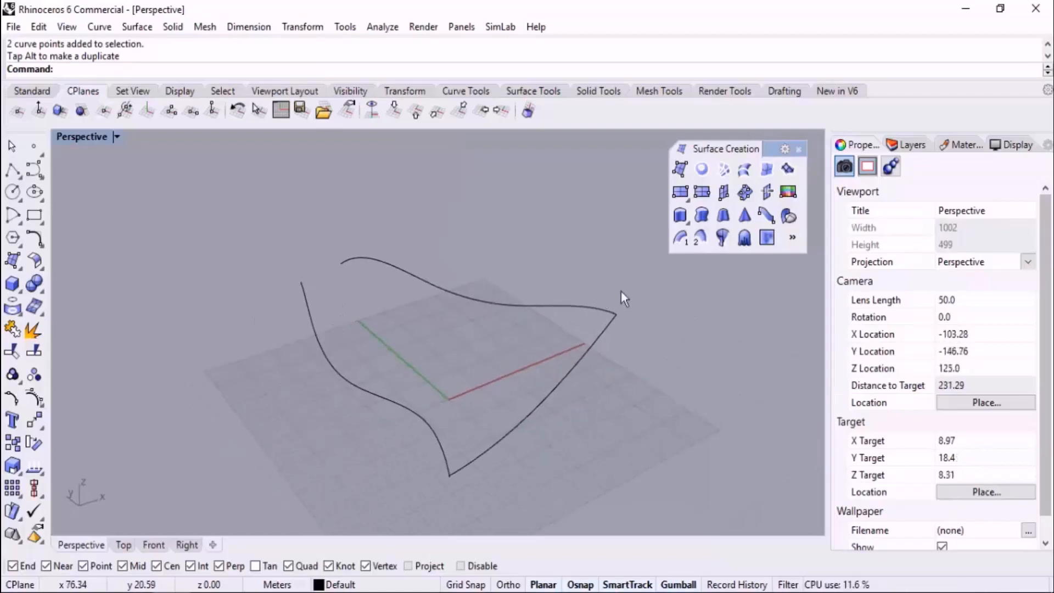
click(767, 169)
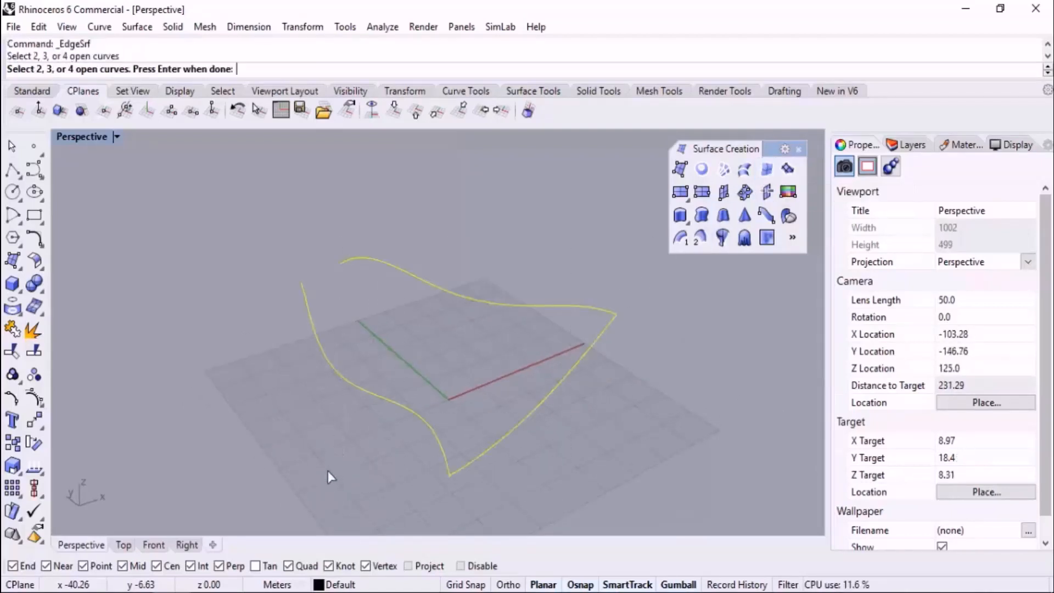
key(Return)
right_drag(327, 470, 459, 438)
key(ctrl+z)
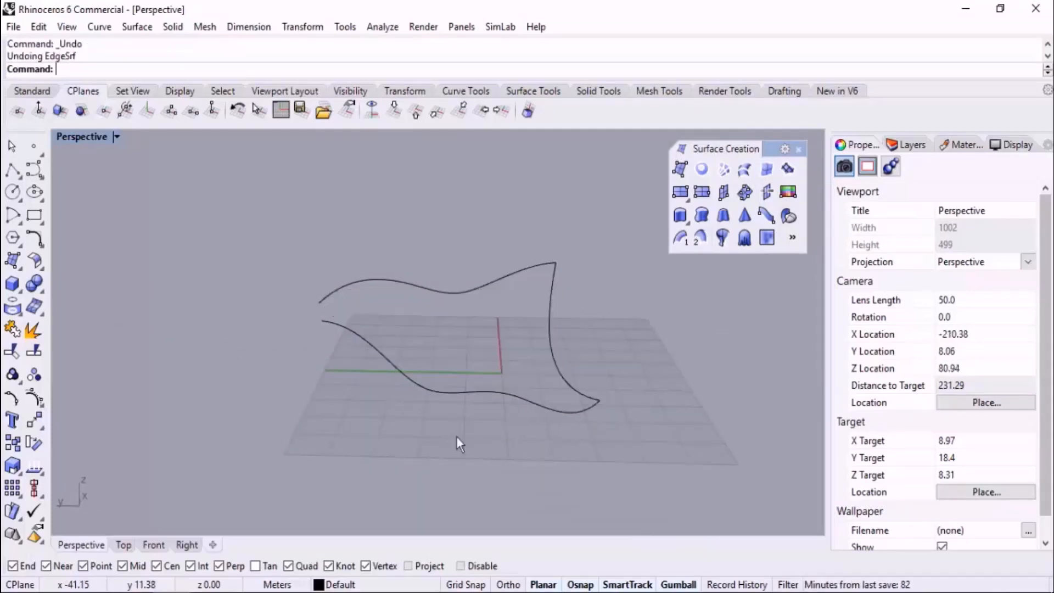
Step: Move the end control point of the lower curve's free end onto the free end of the raised curve
scroll(314, 364, up, 8)
click(329, 383)
click(323, 379)
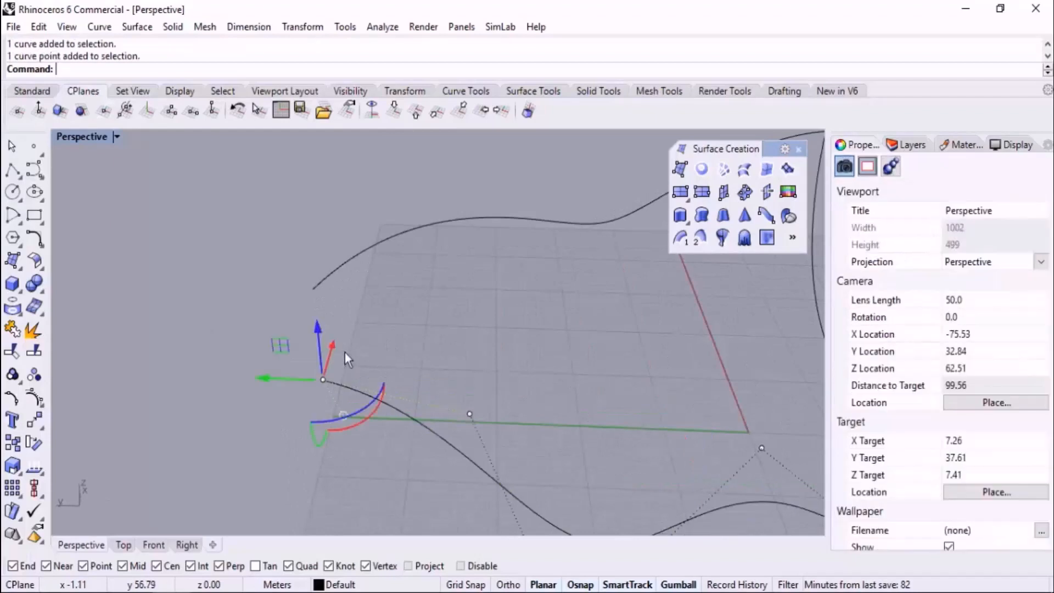
text(M)
key(Return)
click(323, 378)
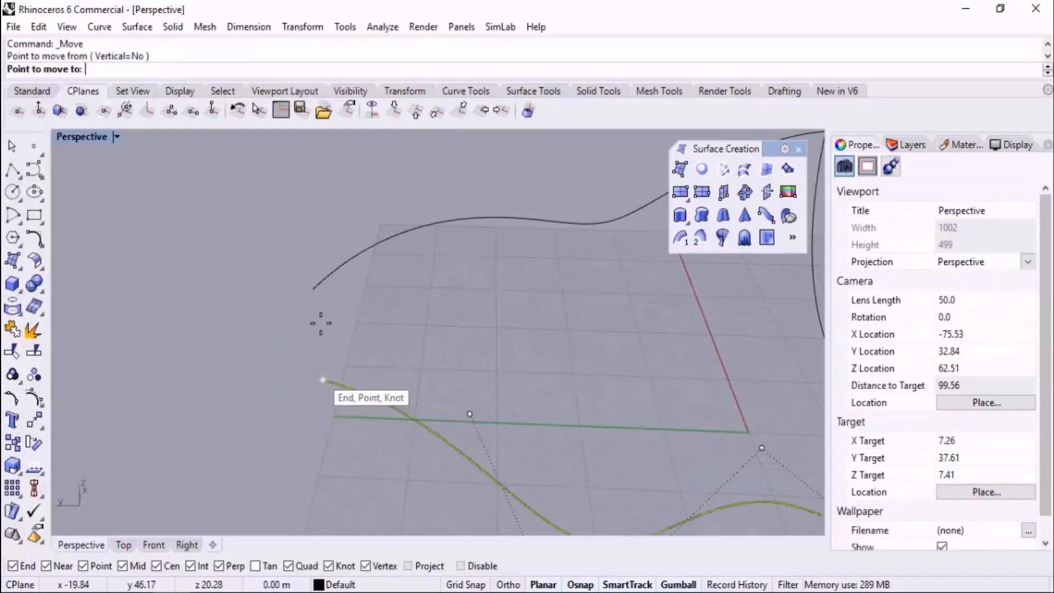
click(313, 291)
click(209, 365)
scroll(211, 340, down, 10)
right_drag(351, 340, 296, 318)
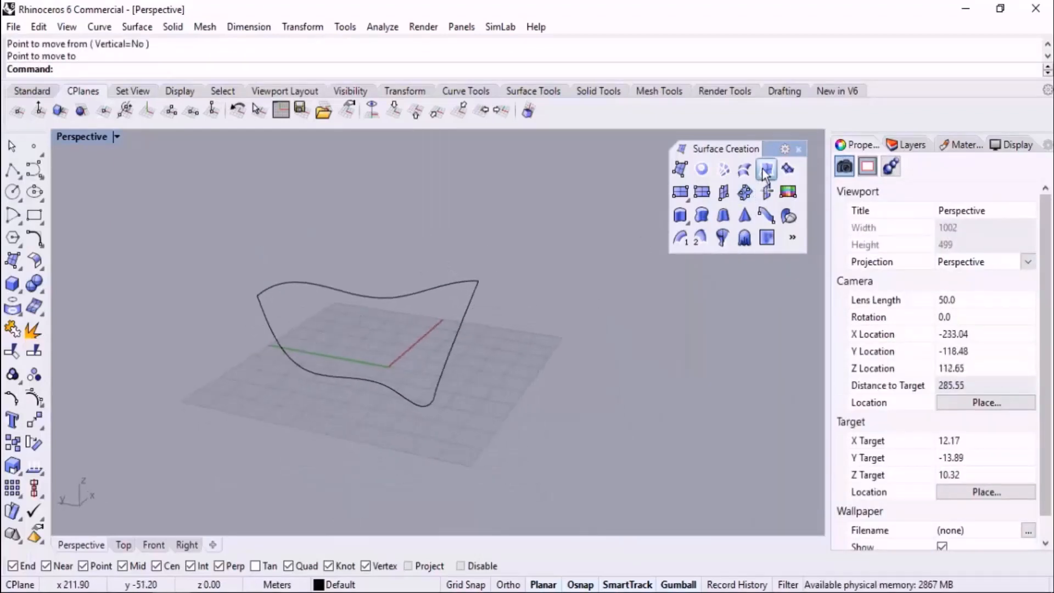
Step: Create an EdgeSrf surface from the three curves that form a closed loop and inspect it
click(763, 170)
drag(571, 236, 325, 433)
right_click(295, 458)
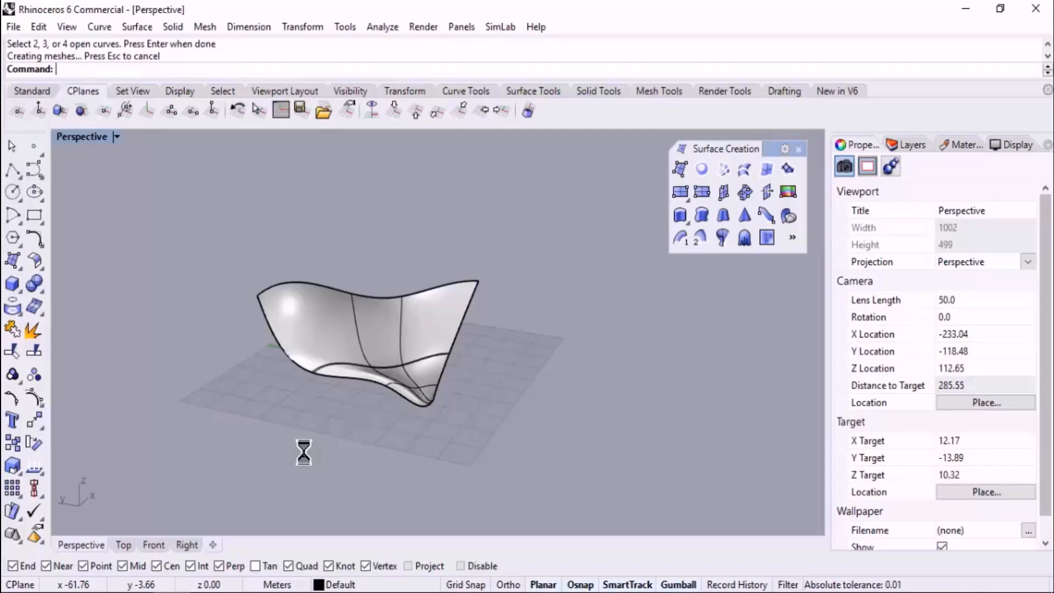
right_drag(466, 382, 483, 432)
Step: Undo the EdgeSrf surface, the end-point move and the last gumball move, and hide the control points
key(ctrl+z)
key(ctrl+z)
key(ctrl+z)
key(Escape)
key(Escape)
Step: Draw a four-point interpolated curve outside the connecting front curve, check it from the side, and delete it
middle_click(503, 391)
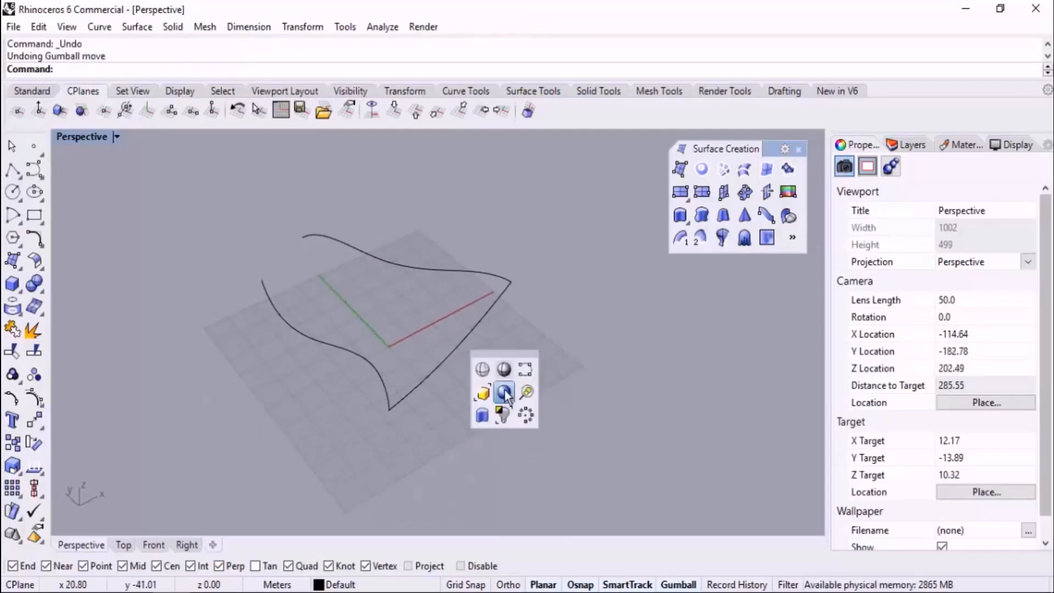
click(522, 371)
click(414, 453)
click(474, 391)
click(525, 326)
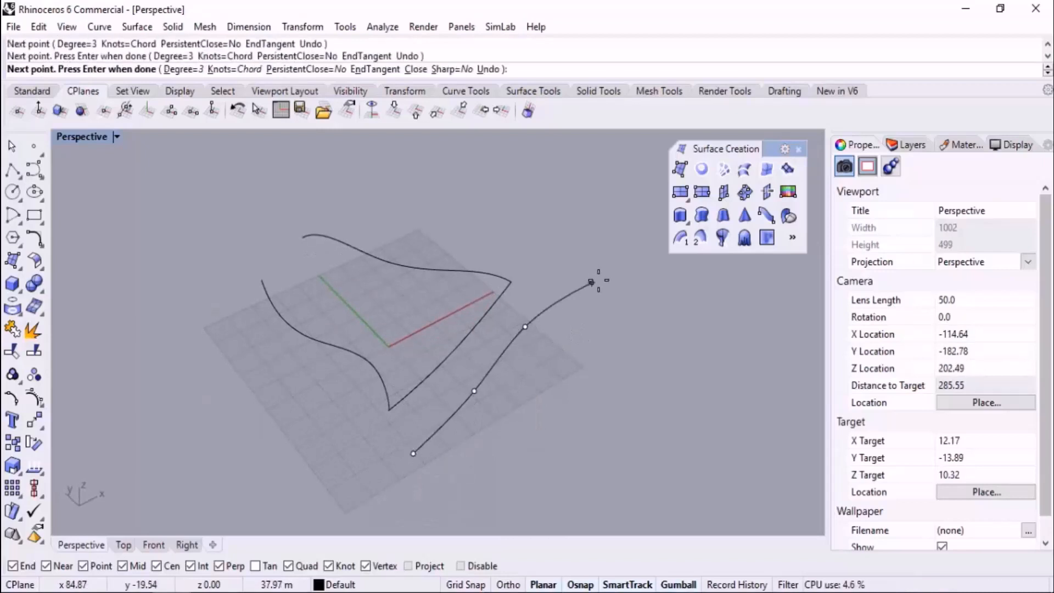
click(591, 282)
key(Return)
right_drag(537, 370, 612, 303)
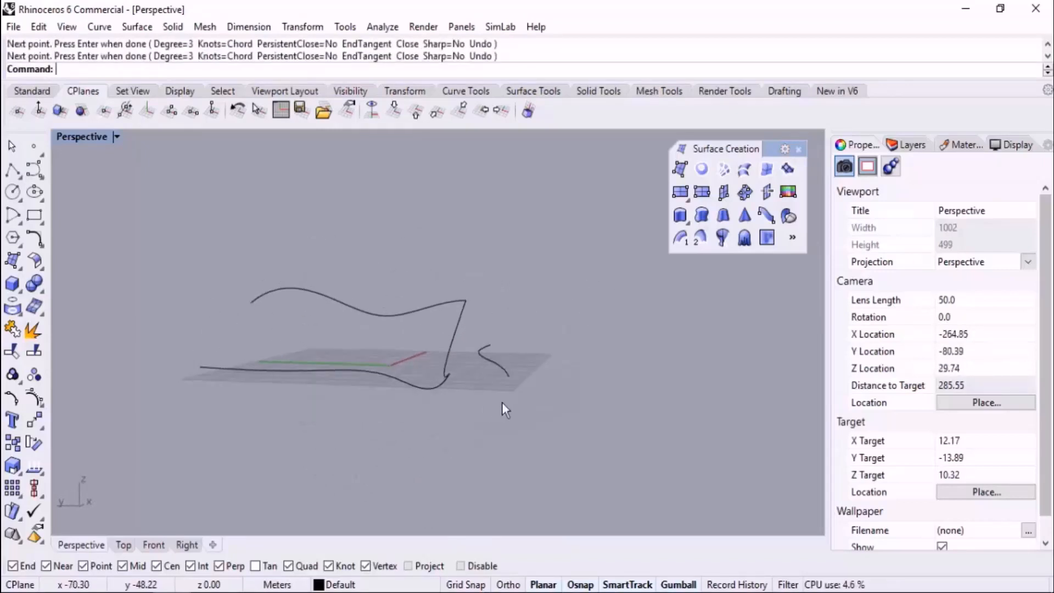
right_drag(506, 410, 535, 418)
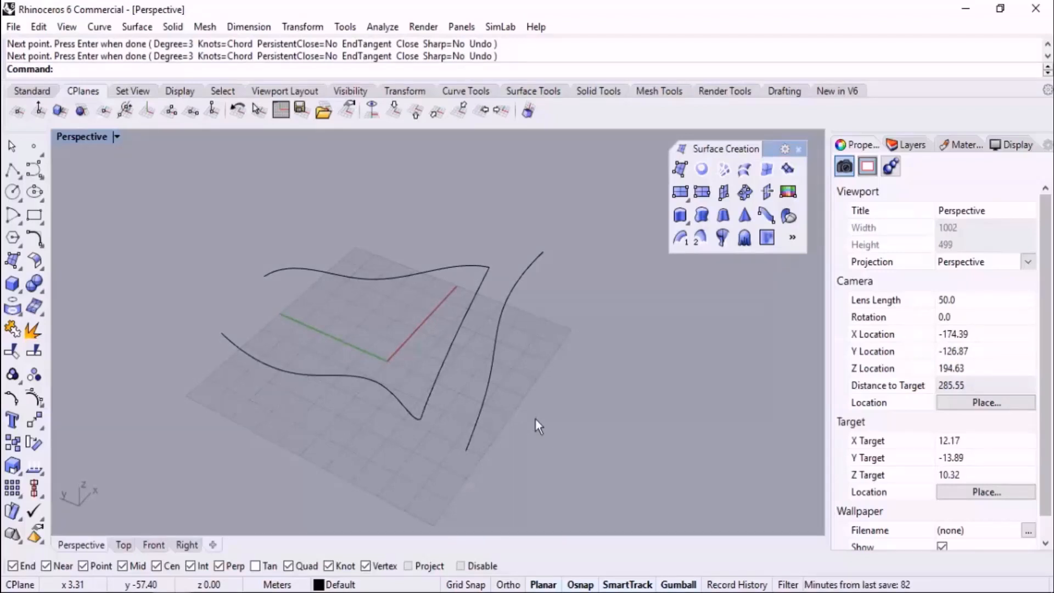
drag(479, 359, 478, 359)
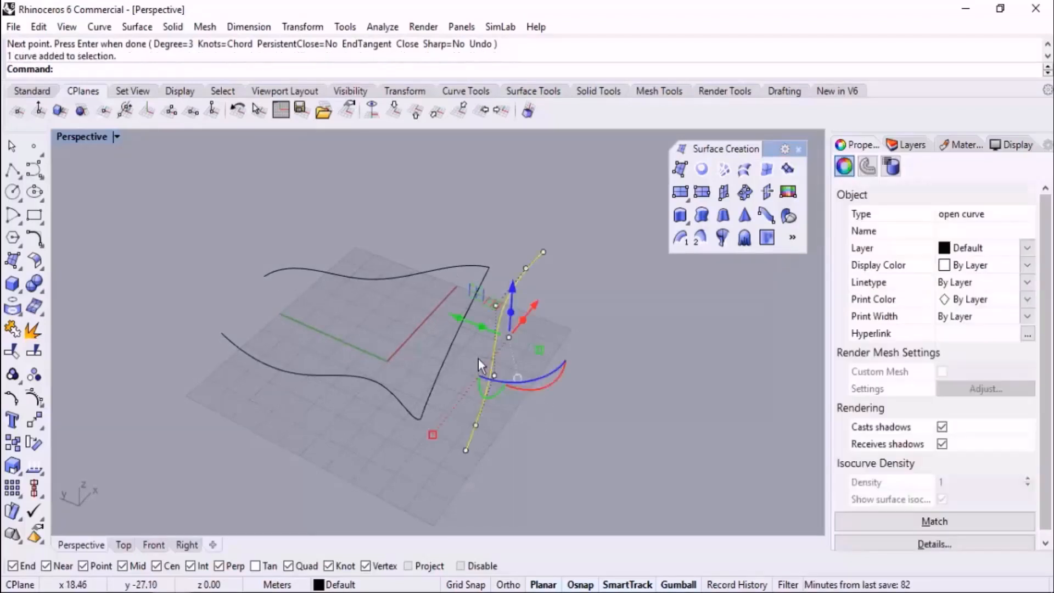
key(Delete)
Step: Draw an interpolated curve through three points joining the open back ends of the raised and lower curves
scroll(251, 325, up, 5)
middle_click(274, 311)
click(288, 298)
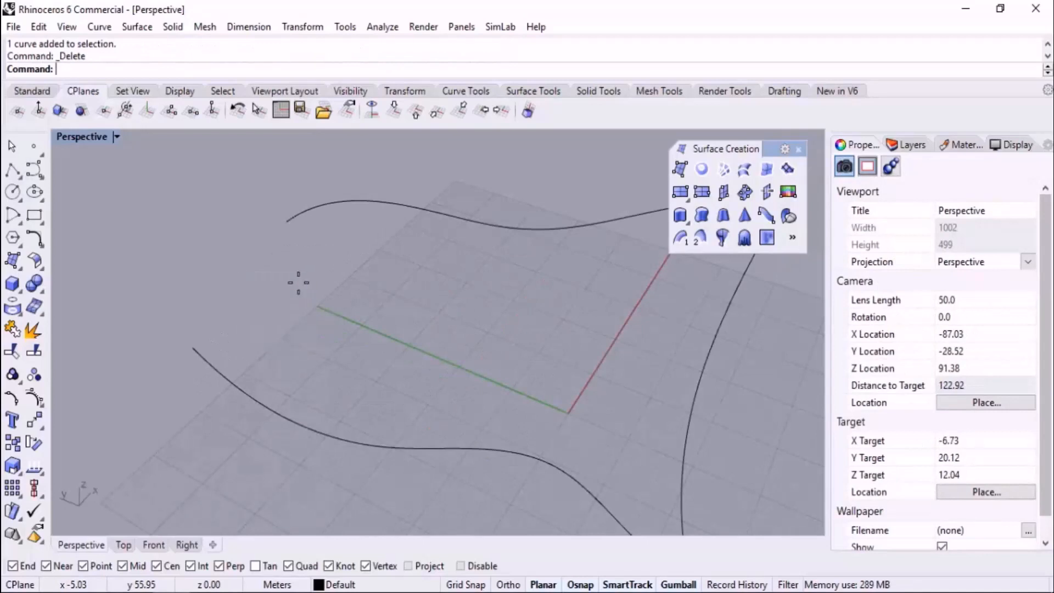
click(287, 222)
click(259, 316)
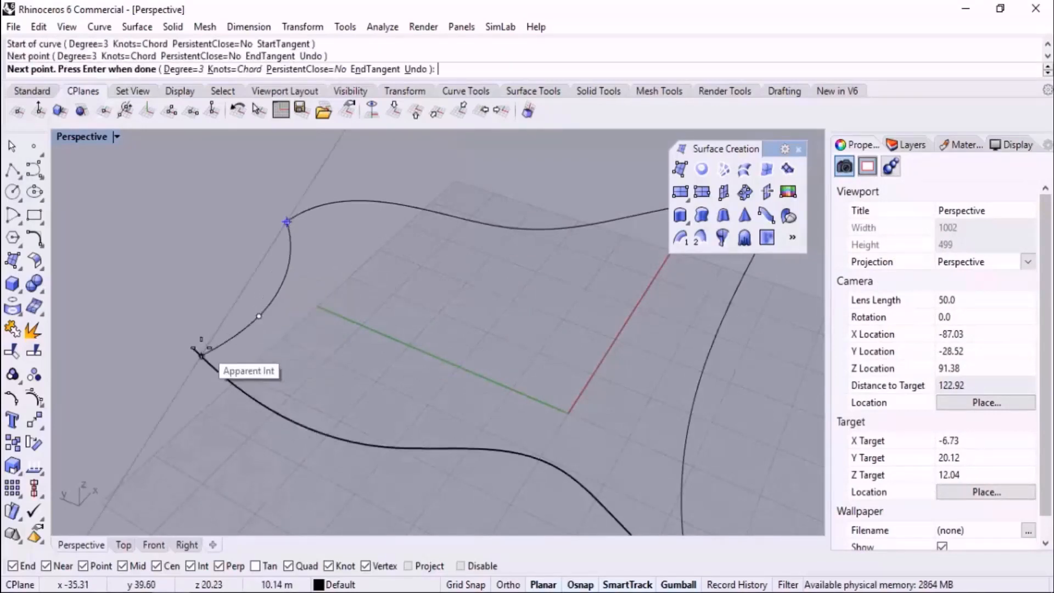
click(193, 348)
key(Return)
scroll(271, 310, down, 2)
scroll(271, 310, down, 7)
right_drag(315, 341, 362, 351)
Step: Move the front and back connecting curves outward so they separate from the ends of the two side curves
click(450, 345)
scroll(468, 331, up, 4)
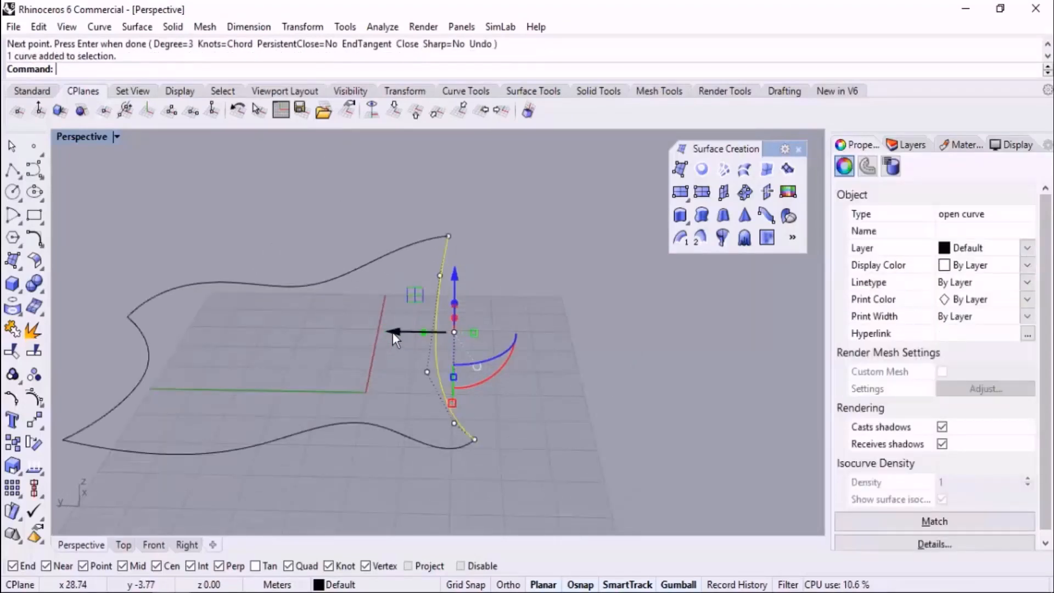
drag(393, 331, 415, 330)
click(150, 371)
right_drag(227, 384, 122, 411)
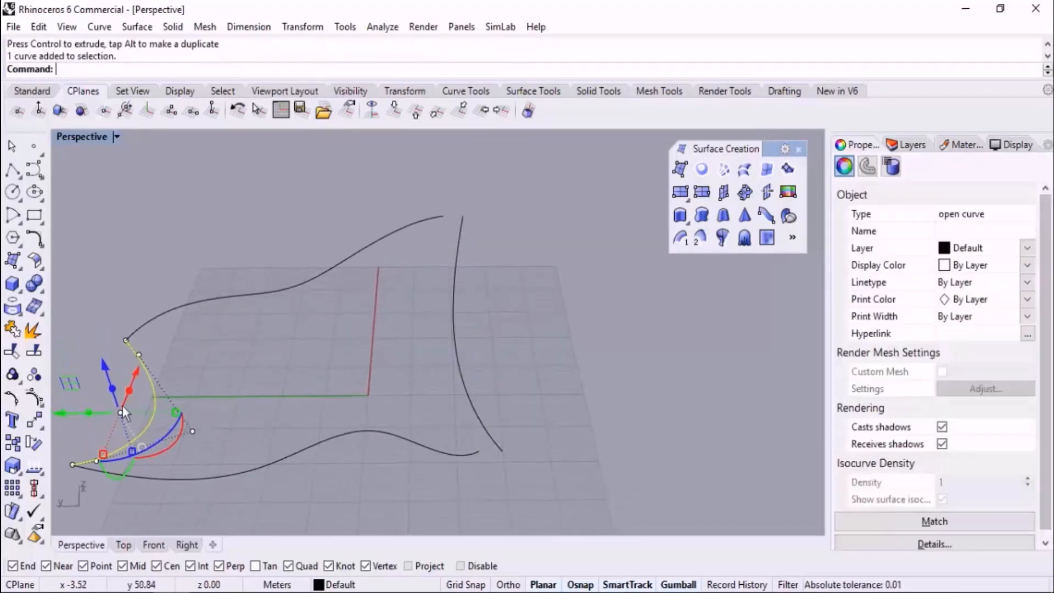
drag(72, 409, 199, 383)
scroll(467, 352, down, 6)
key(Escape)
right_drag(408, 467, 417, 384)
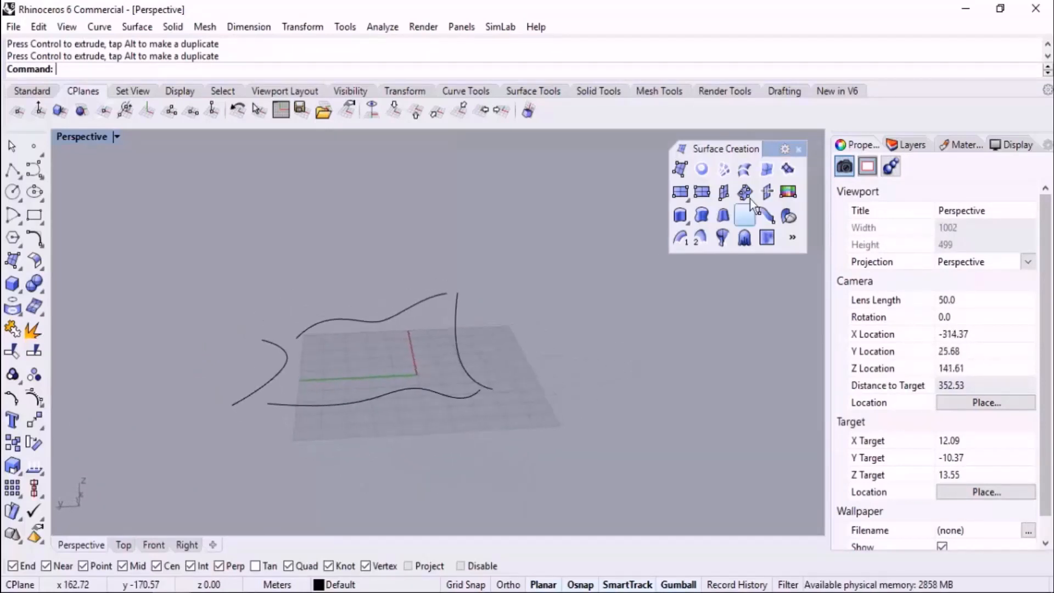
Step: Create an EdgeSrf surface from the four separate curves and move it beside them
click(767, 168)
drag(269, 420, 131, 477)
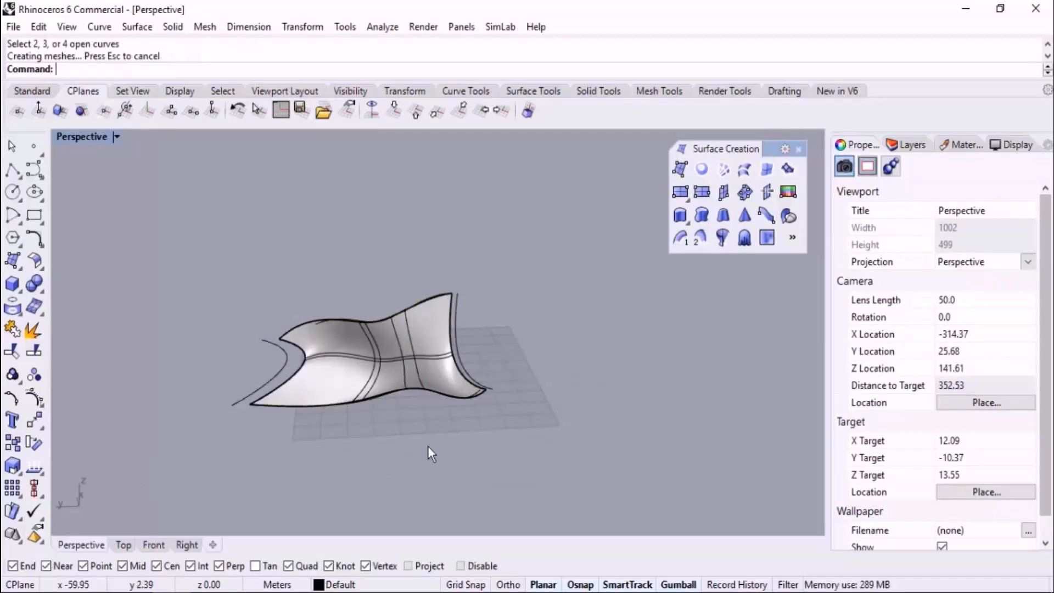
click(378, 356)
drag(313, 358, 604, 336)
click(292, 400)
scroll(779, 355, up, 3)
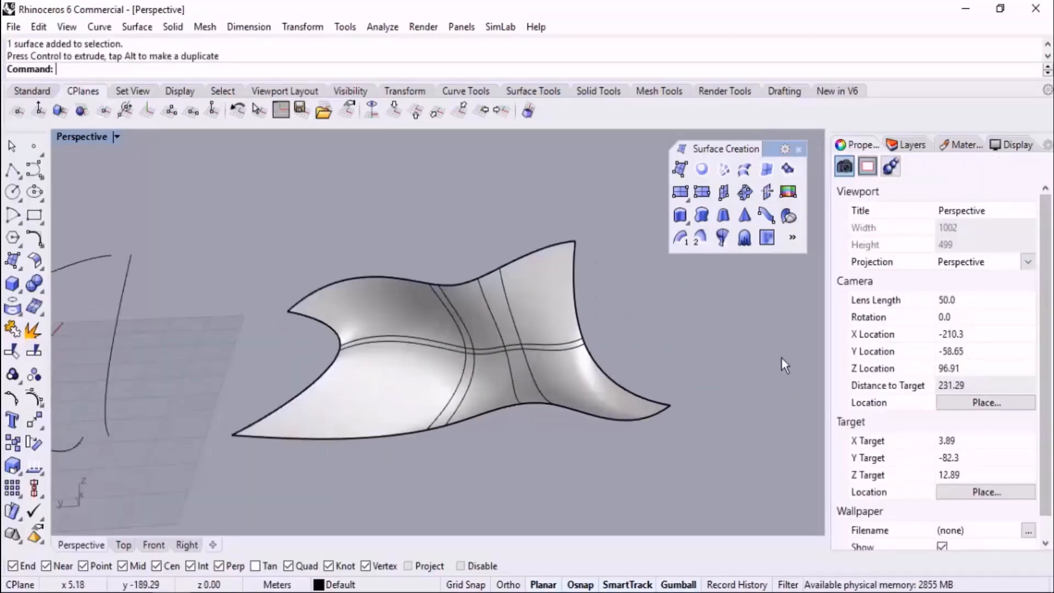
Step: Show the surface's control points, raise those at its upper front corner, and lower two near the back of its upper edge
click(34, 397)
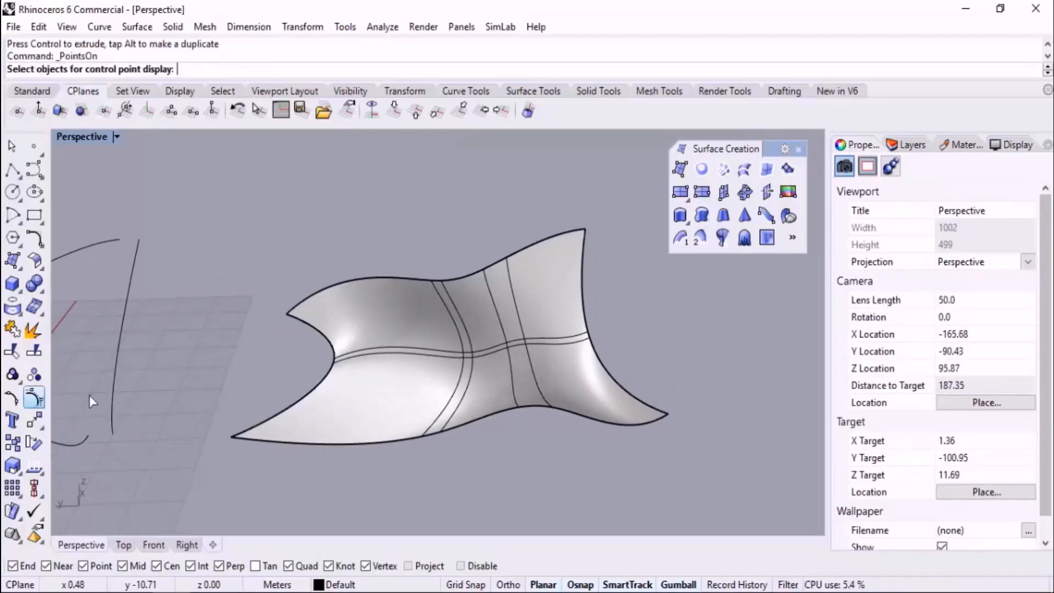
click(545, 371)
key(Return)
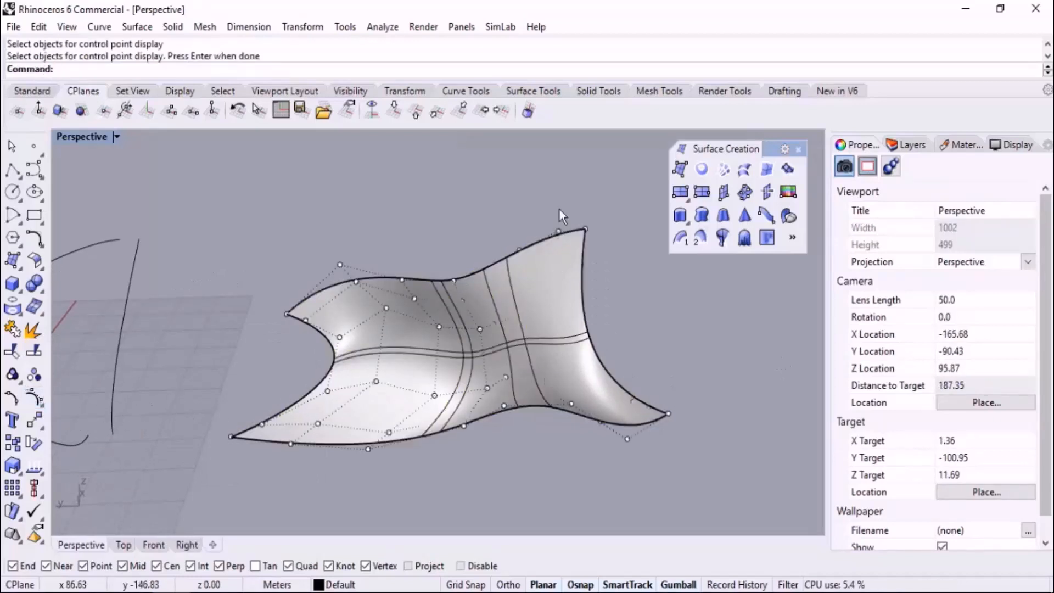
drag(545, 192, 608, 243)
drag(572, 189, 572, 173)
drag(317, 246, 366, 290)
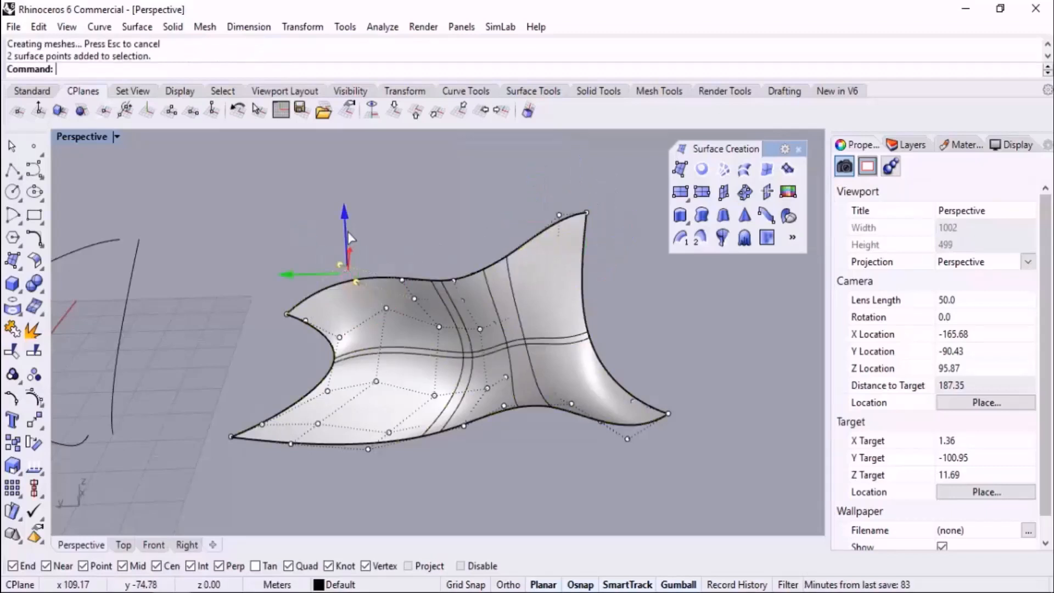
drag(348, 233, 348, 247)
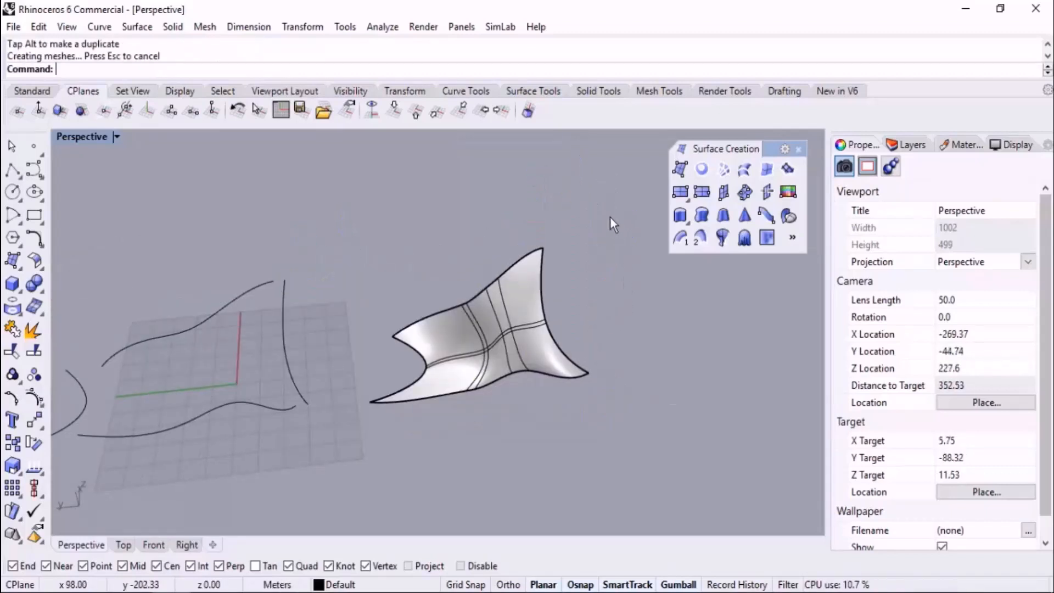
Step: Delete the surface and all the curves
drag(610, 217, 209, 445)
key(Delete)
scroll(585, 344, down, 3)
drag(485, 287, 180, 443)
key(Delete)
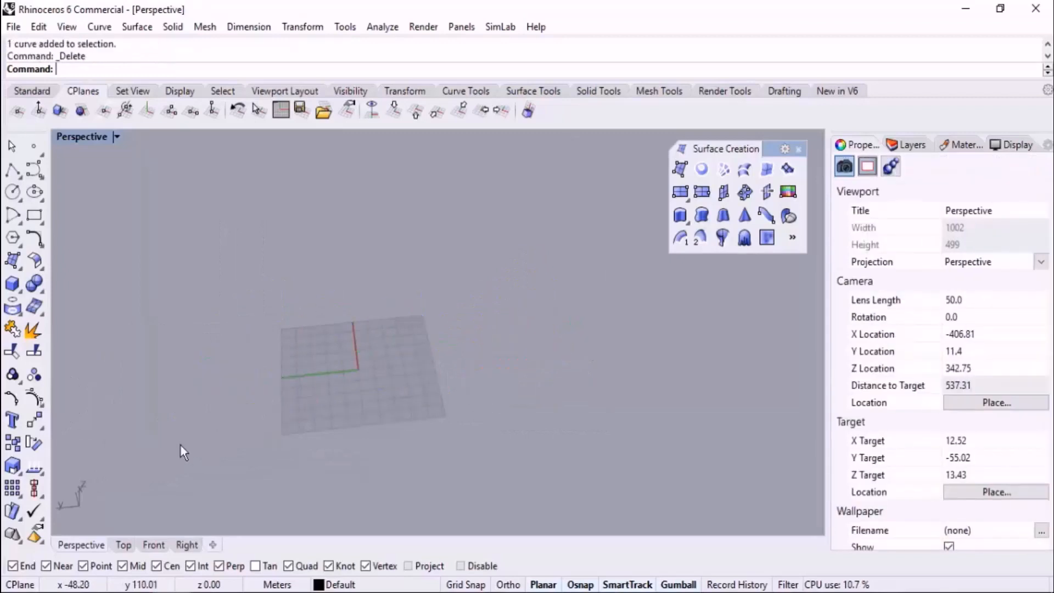
Step: Draw an arched interpolated curve through three points on the ground plane beside the red axis
scroll(506, 344, up, 5)
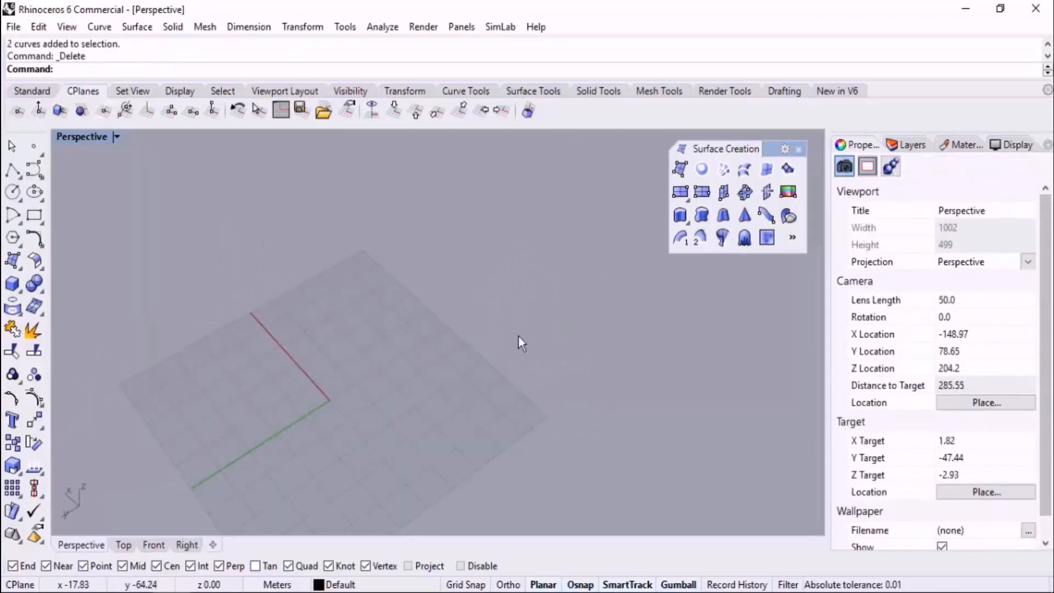
scroll(384, 337, up, 4)
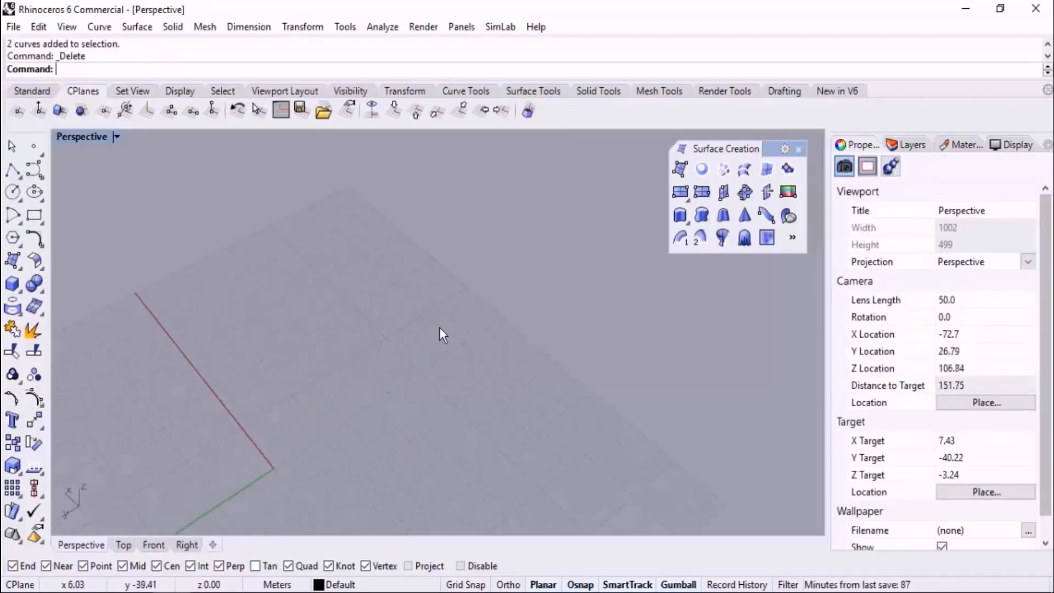
middle_click(465, 314)
click(486, 295)
right_drag(484, 298, 472, 346)
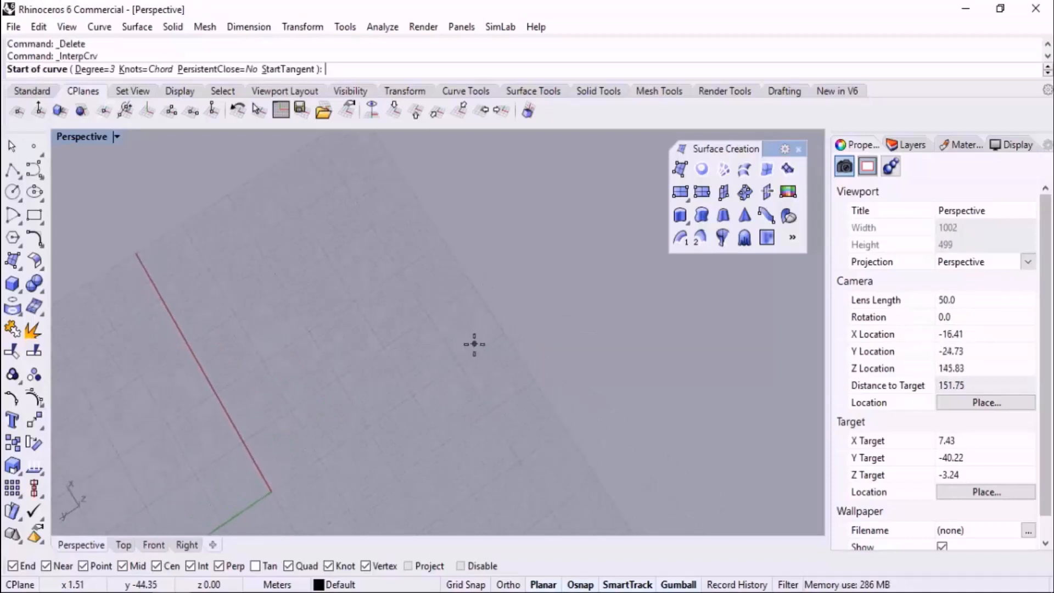
click(244, 337)
click(331, 310)
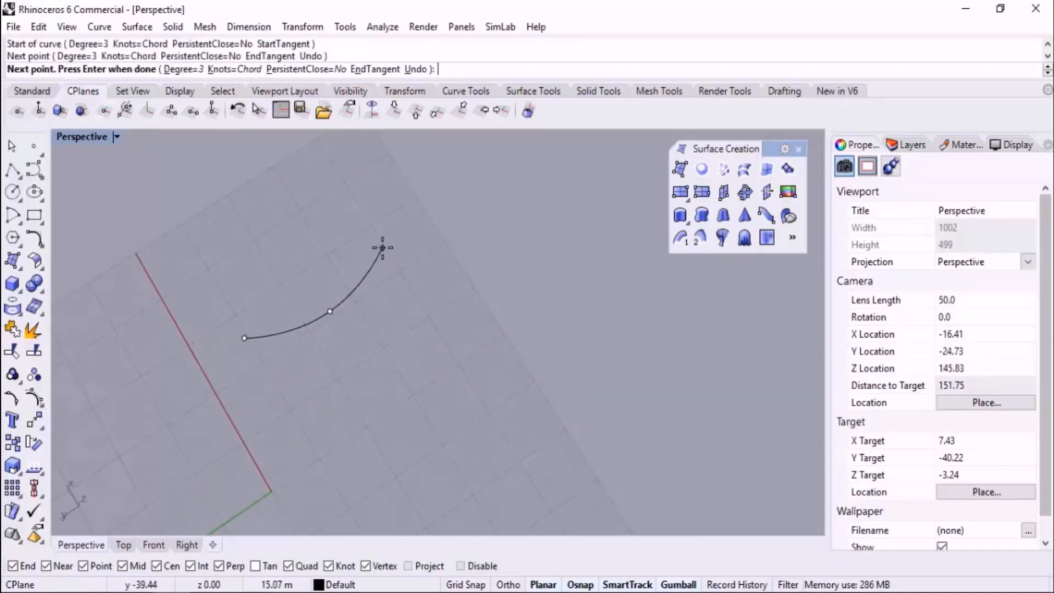
click(385, 244)
key(Return)
Step: Draw a second three-point interpolated curve that continues from the end of the first, forming a kinked side
right_drag(387, 247, 354, 342)
key(Return)
click(333, 334)
click(423, 299)
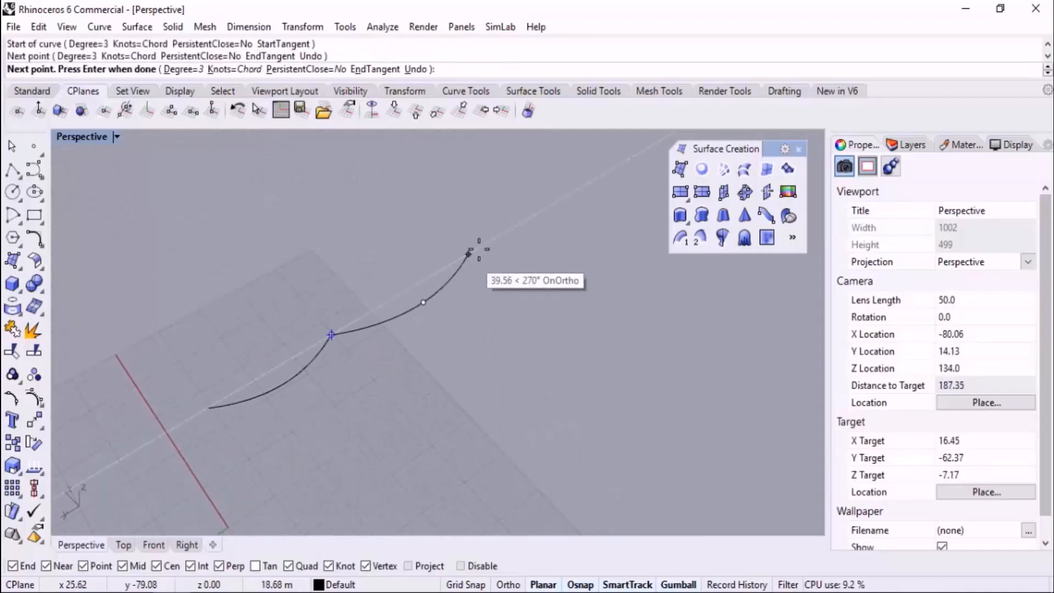
click(486, 243)
key(Return)
Step: Draw a bowed three-point end curve from the second curve's far end, and a long interpolated curve back along the opposite side
key(Return)
click(486, 244)
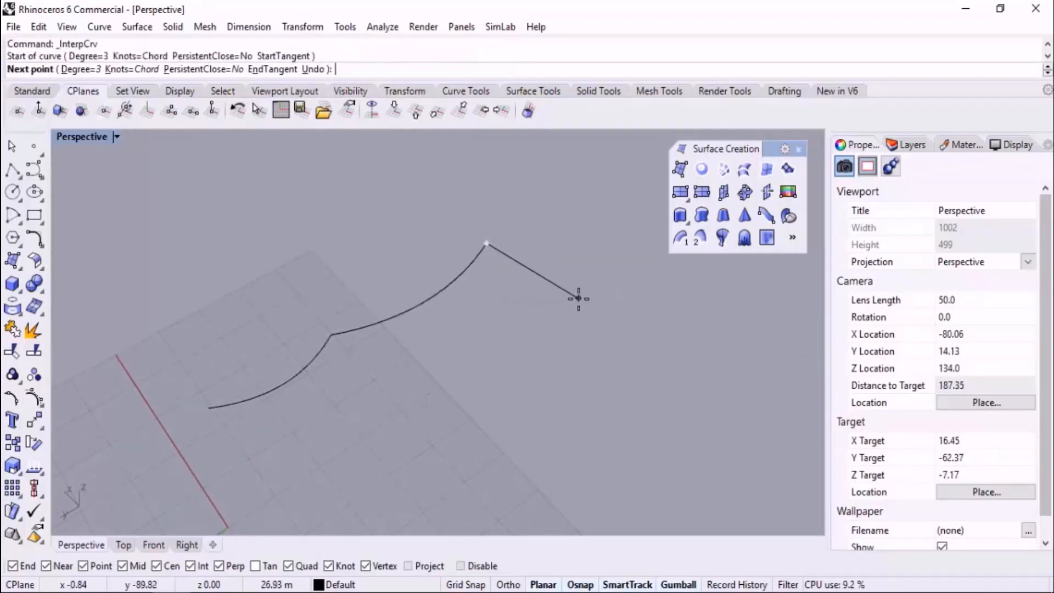
click(576, 299)
click(603, 347)
key(Return)
key(Return)
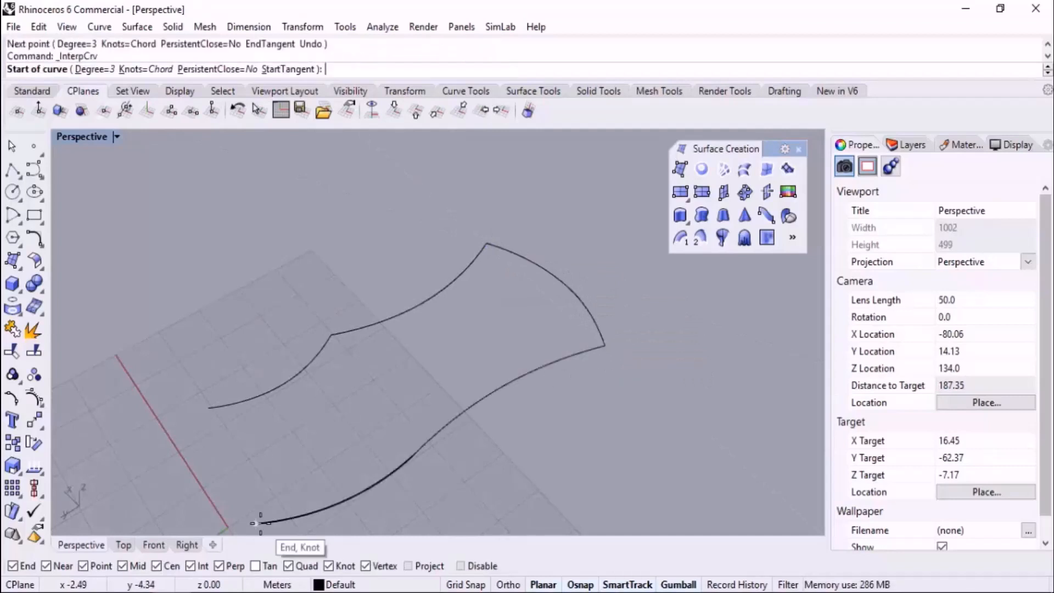
Step: Close the outline with a three-point interpolated curve from the long curve's near end to the first curve's start
click(255, 523)
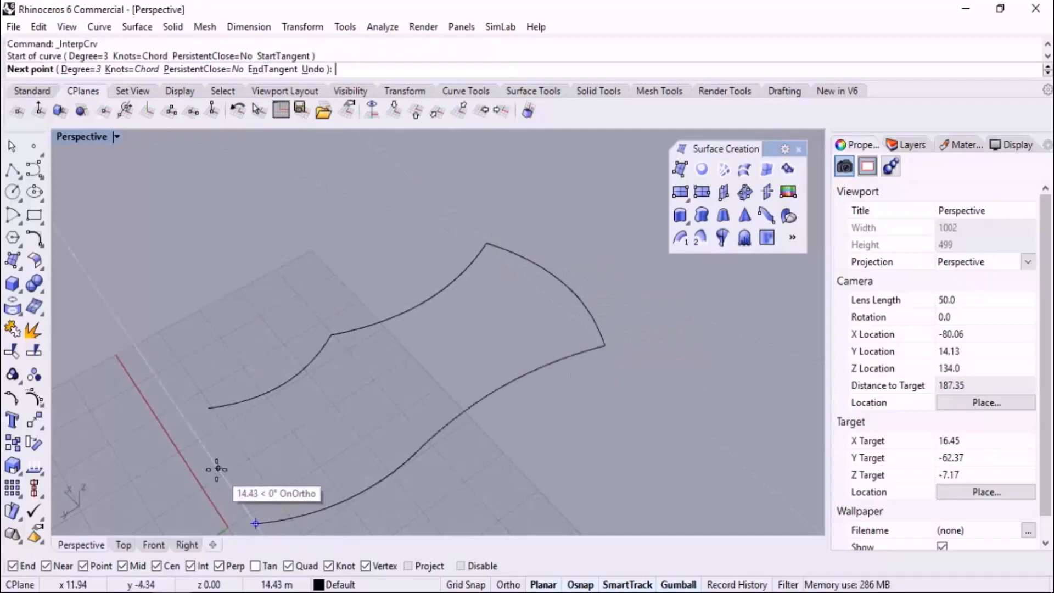
click(217, 466)
click(208, 408)
key(Return)
Step: Show the control points of all the curves and raise one point near the far end of the long side curve
right_drag(374, 460, 370, 388)
key(ctrl+a)
right_drag(422, 333, 373, 432)
click(34, 397)
drag(372, 432, 395, 366)
drag(378, 340, 377, 304)
Step: Lower the middle control point of the first curve and raise the control points around the kinked side's far corner
drag(154, 375, 191, 421)
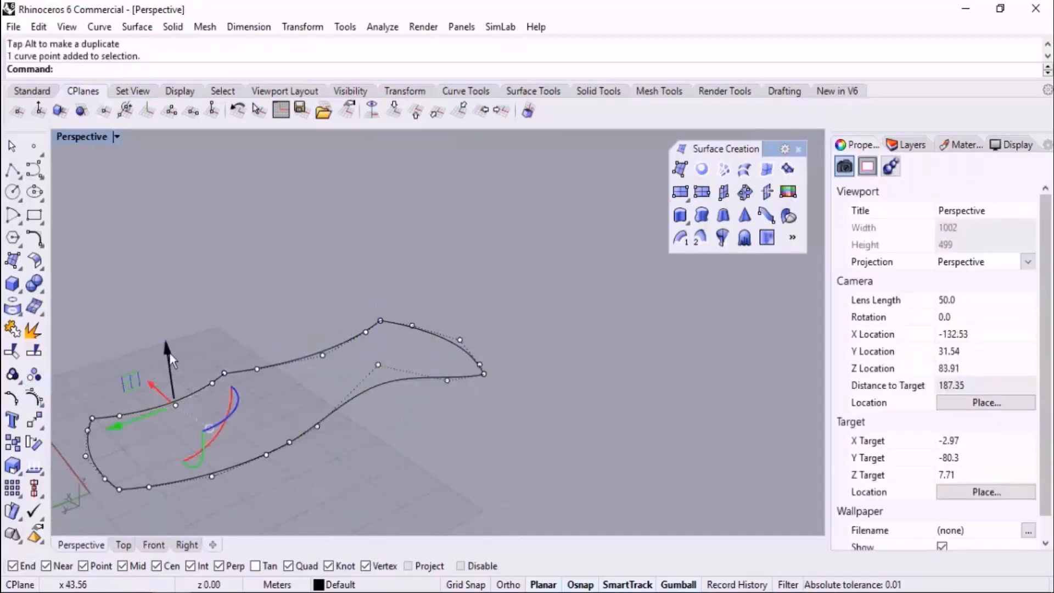
drag(169, 352, 174, 388)
drag(329, 300, 429, 354)
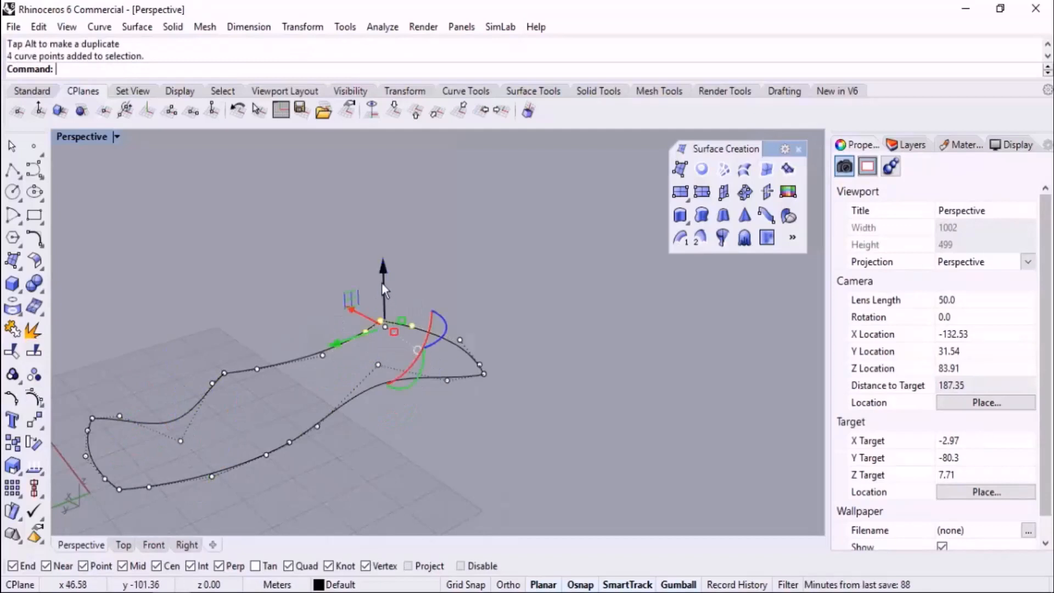
drag(383, 284, 387, 256)
Step: Lower the control points around the long curve's near corner and hide the control points
drag(433, 410, 473, 355)
scroll(494, 343, down, 4)
scroll(296, 460, up, 4)
drag(231, 444, 293, 378)
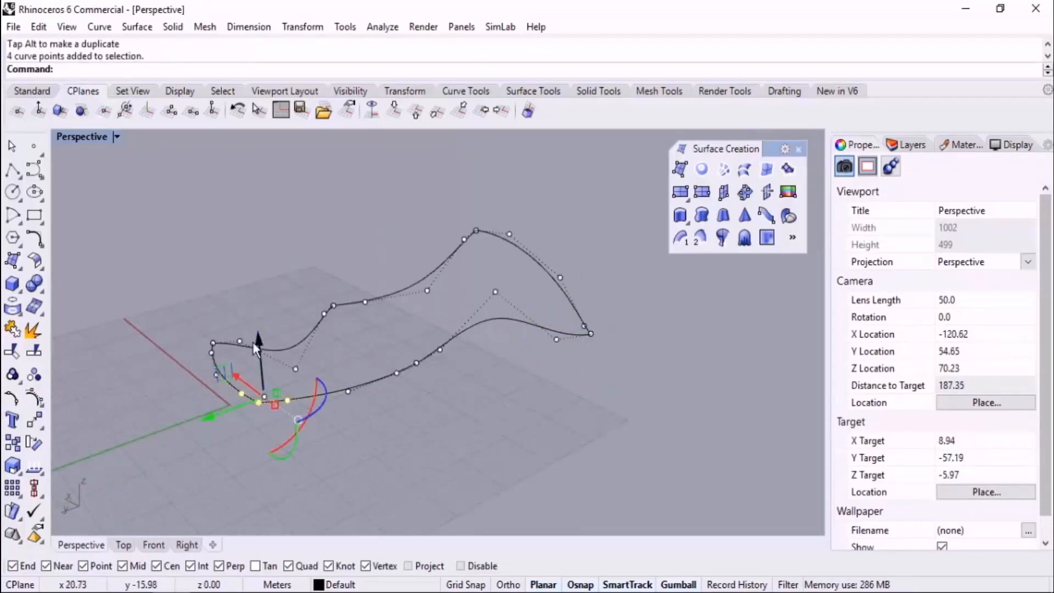
drag(257, 343, 260, 374)
click(451, 389)
right_drag(451, 388, 469, 335)
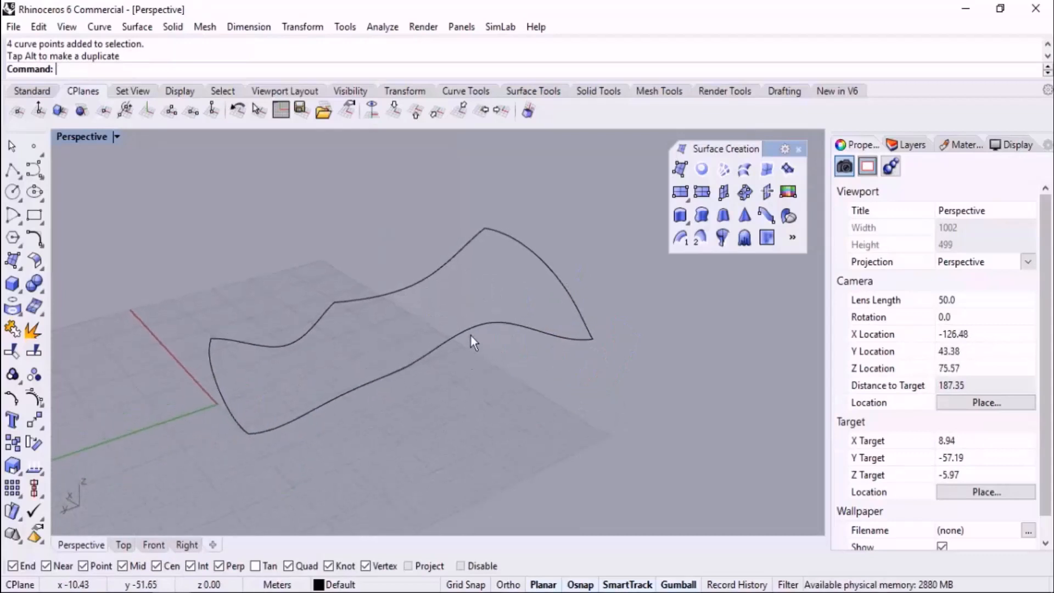
Step: Examine the individual curves along the two long sides of the outline by selecting them one at a time
click(469, 330)
click(365, 386)
click(315, 323)
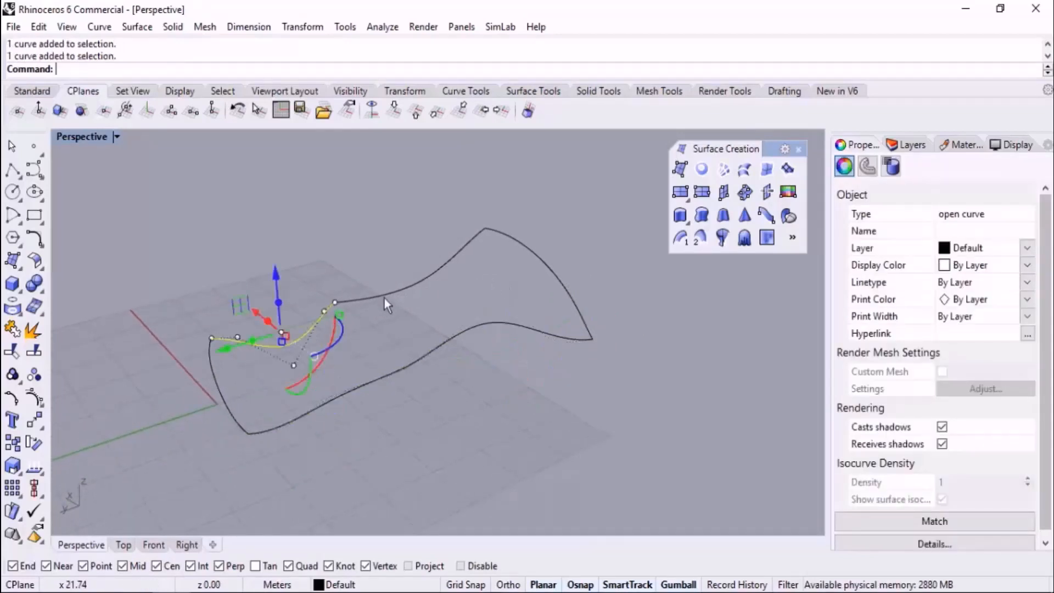
click(393, 292)
click(519, 396)
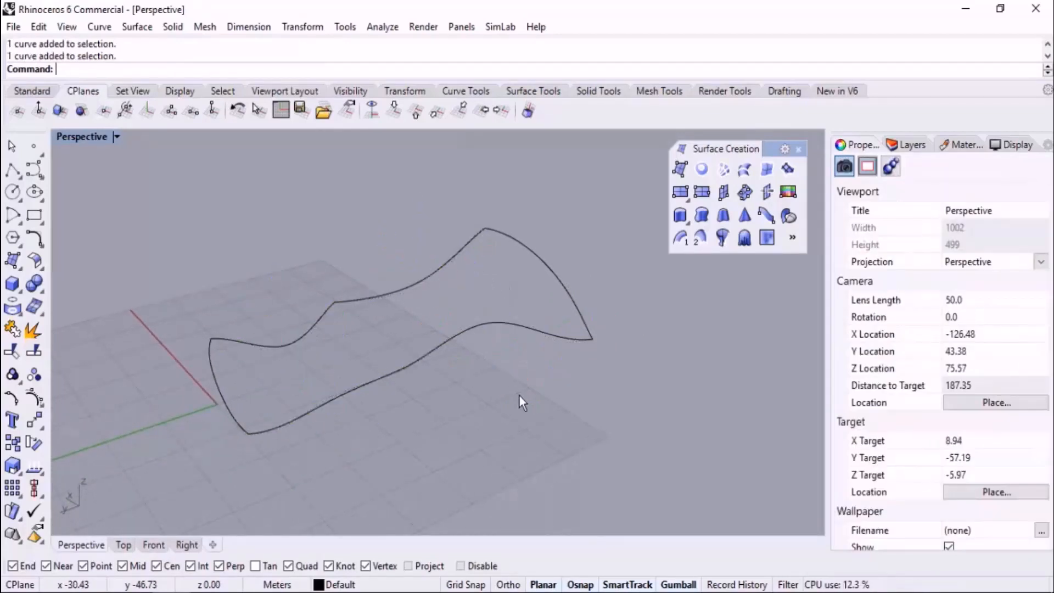
Step: Try to build an EdgeSrf surface from all the outline curves at once
right_drag(520, 396, 521, 431)
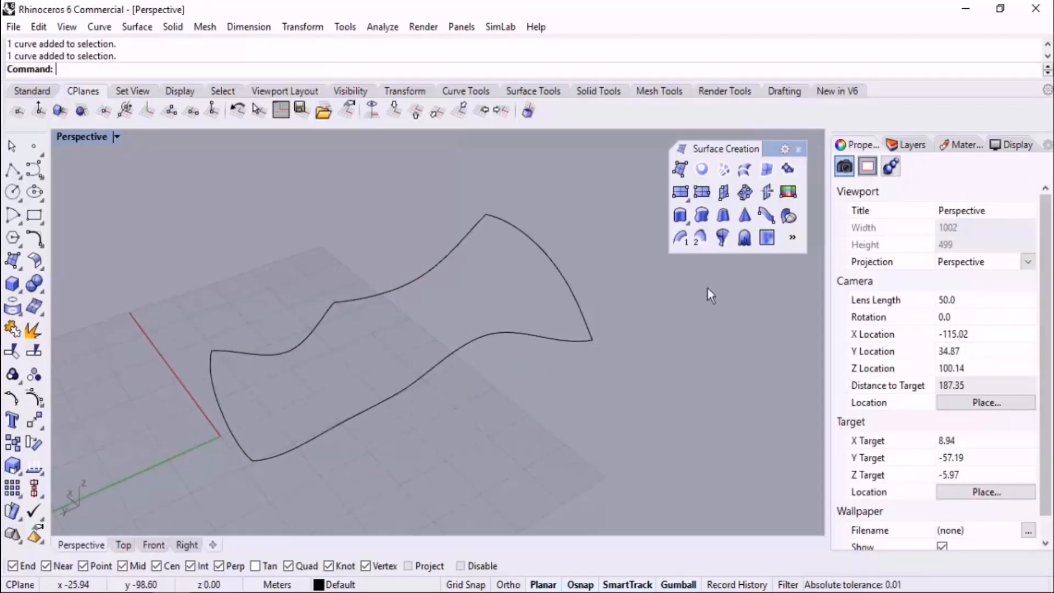
click(767, 171)
drag(586, 198, 117, 497)
key(Escape)
right_drag(327, 365, 376, 332)
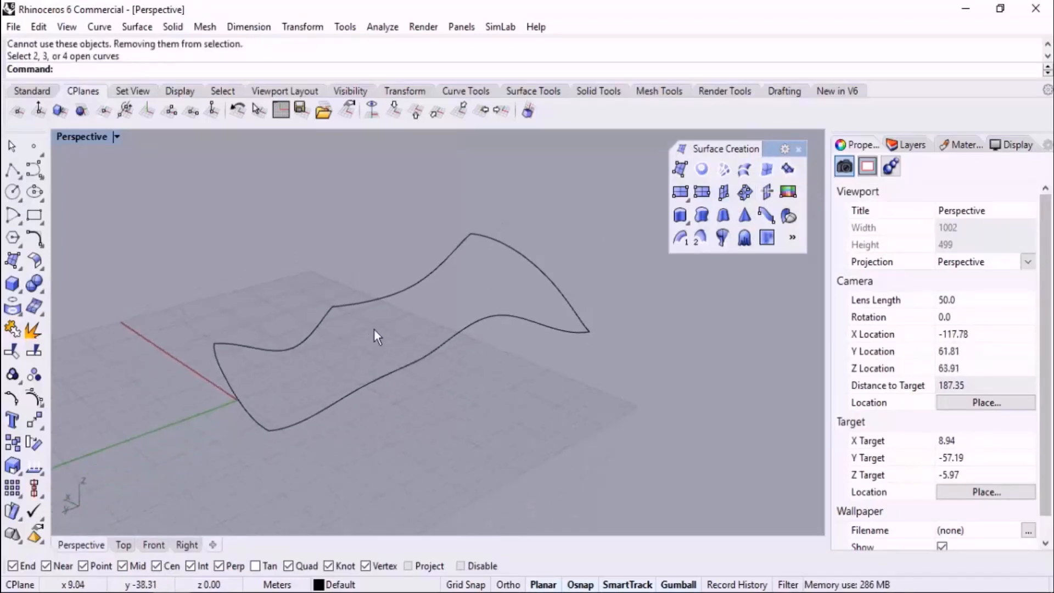
Step: Draw a straight line across the outline from the kink to the point where the opposite side's two curves meet
right_drag(389, 370, 418, 365)
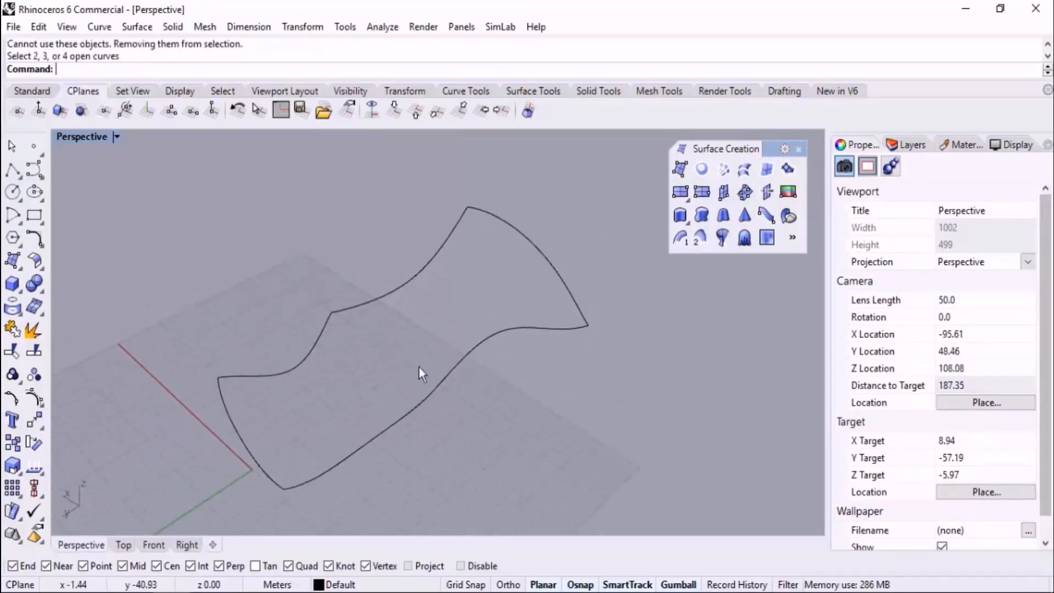
right_drag(475, 328, 478, 345)
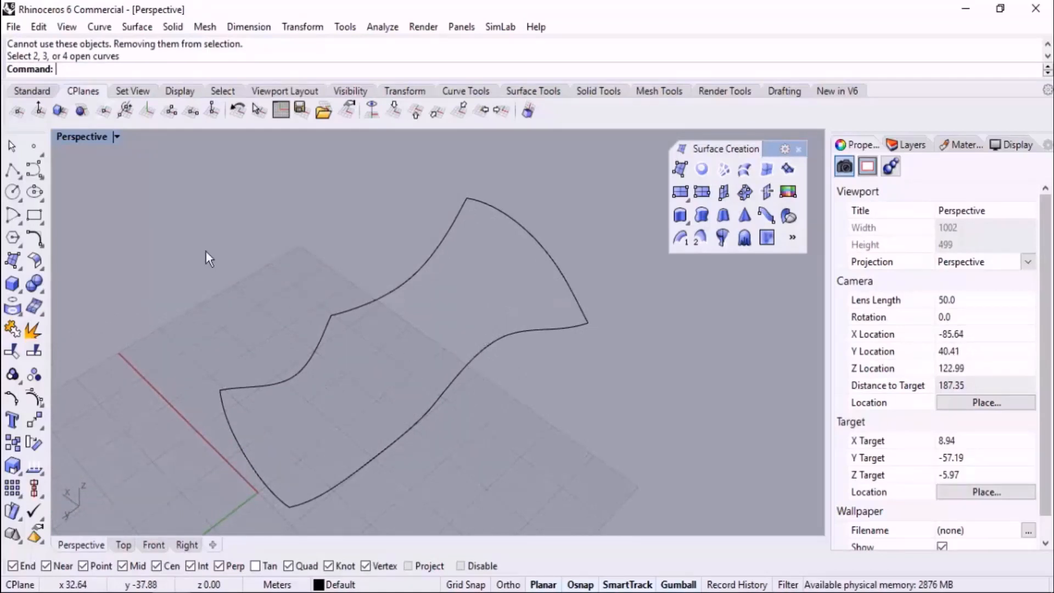
click(13, 170)
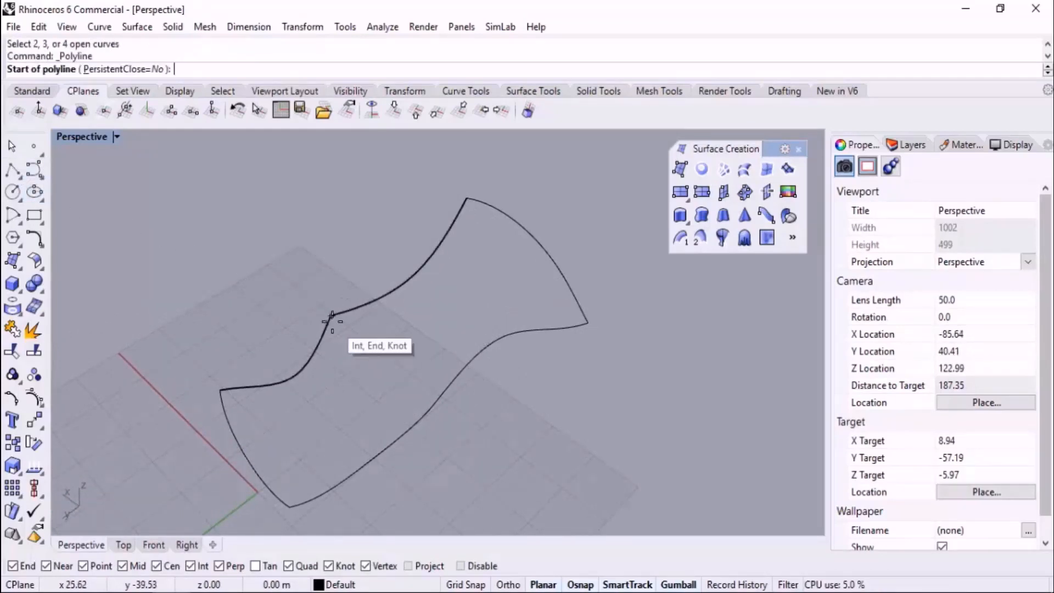
click(332, 317)
click(428, 410)
key(Return)
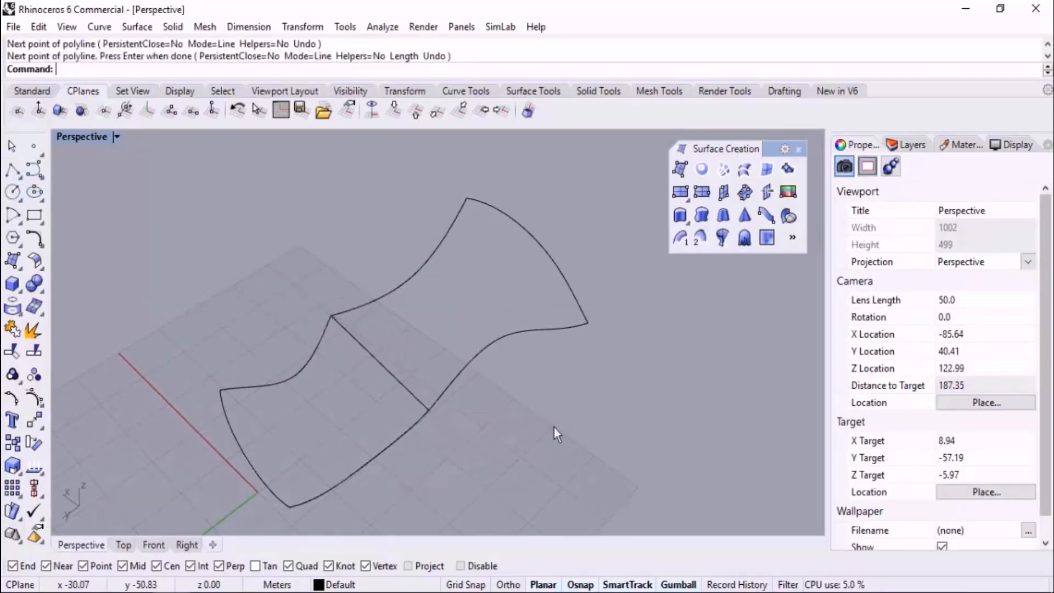
Step: Build an EdgeSrf surface over the far half from its three outline curves and the dividing line
right_drag(555, 427, 567, 372)
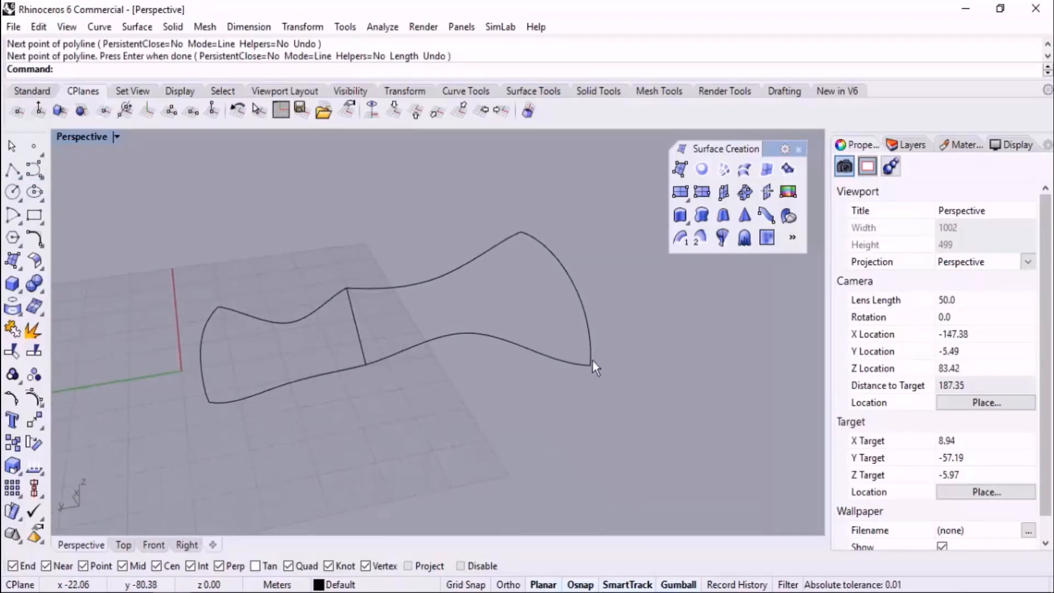
click(767, 169)
drag(297, 185, 630, 405)
right_click(196, 274)
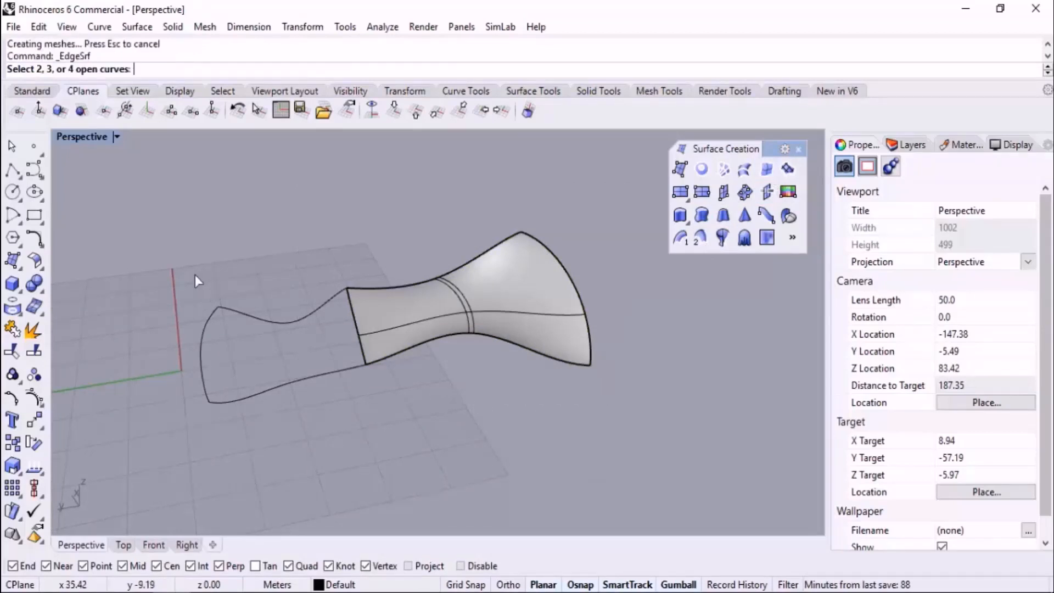
drag(130, 226, 435, 483)
key(Escape)
Step: Hide the far surface and build an EdgeSrf surface from the four curves around the near half
click(499, 302)
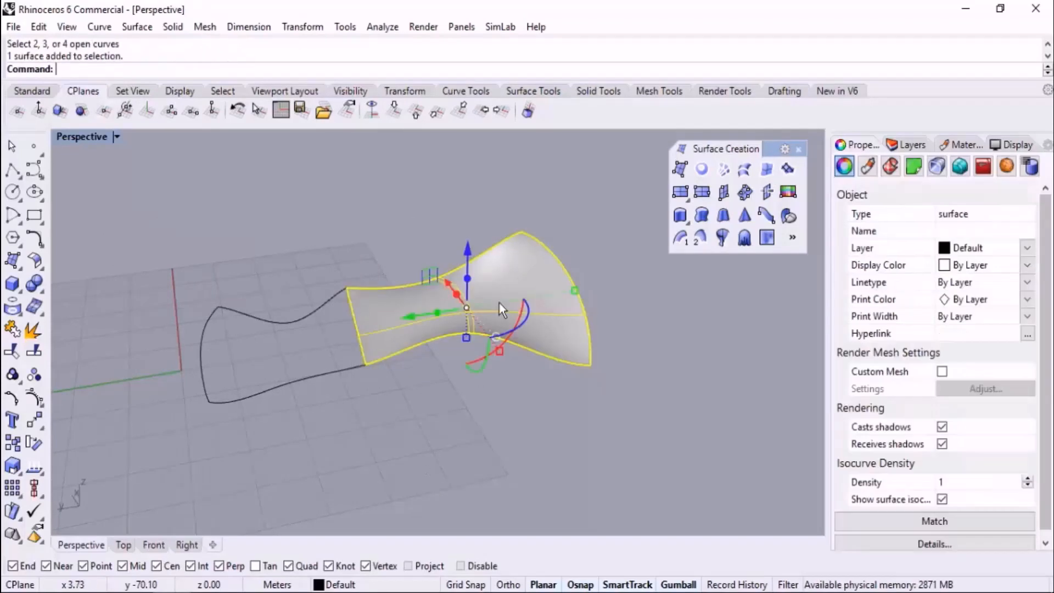
key(ctrl+h)
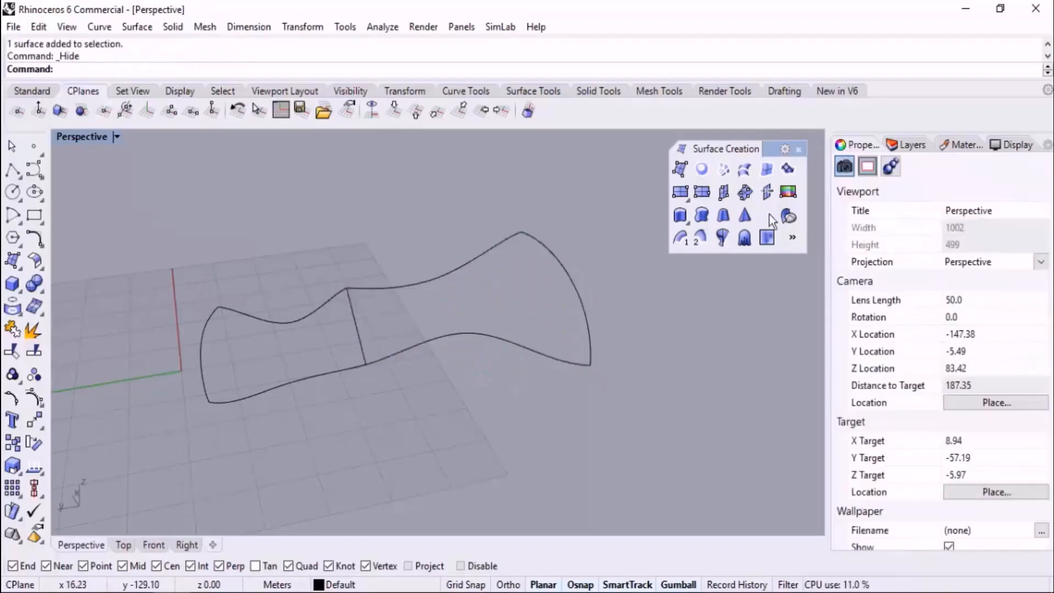
click(767, 170)
drag(141, 216, 384, 430)
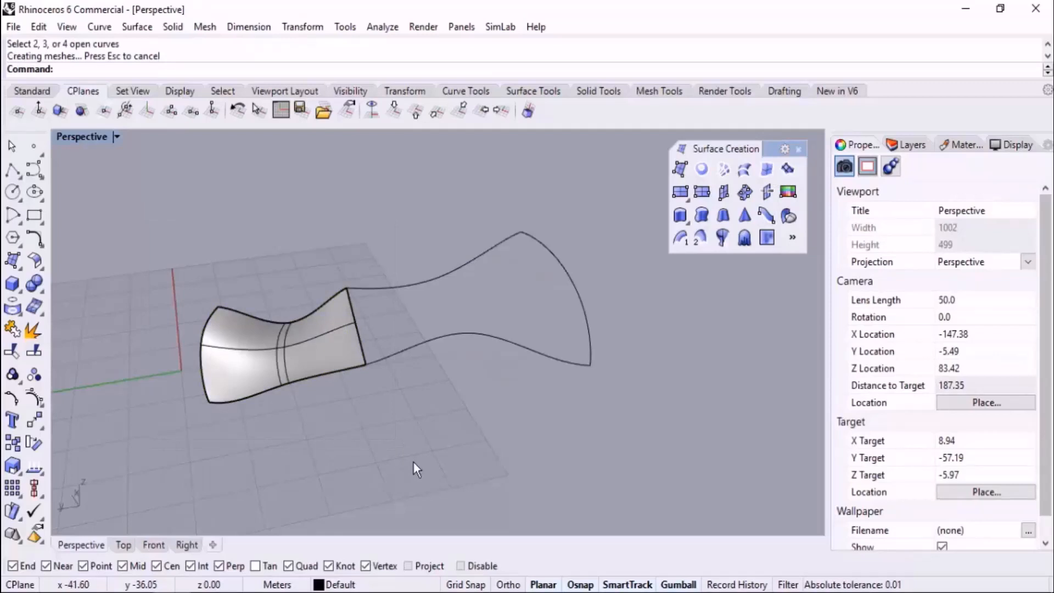
Step: Show the hidden far surface again and delete the surface on the near half
key(ctrl+alt+h)
click(324, 340)
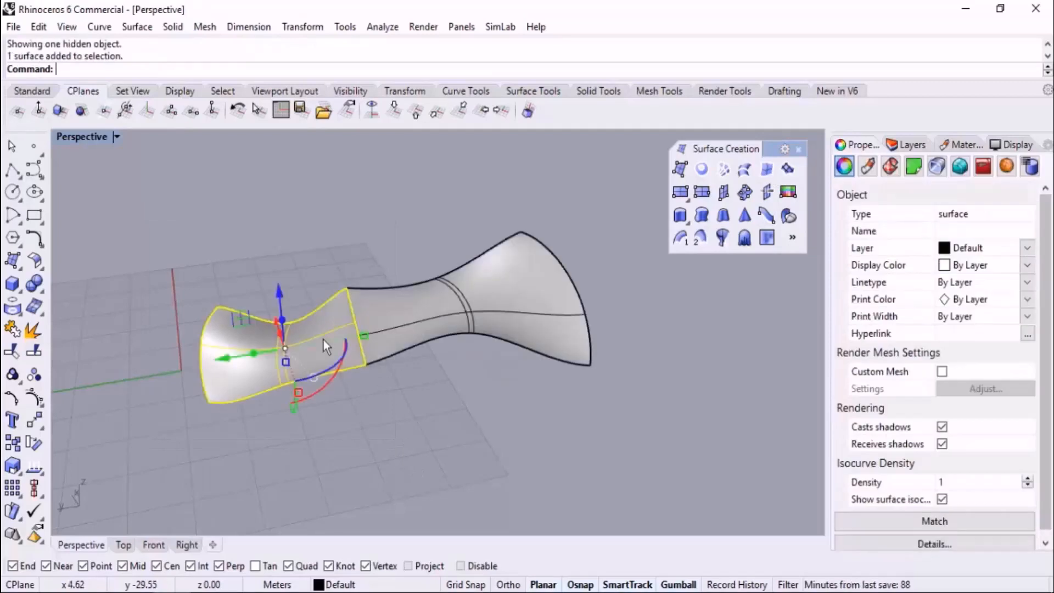
key(Delete)
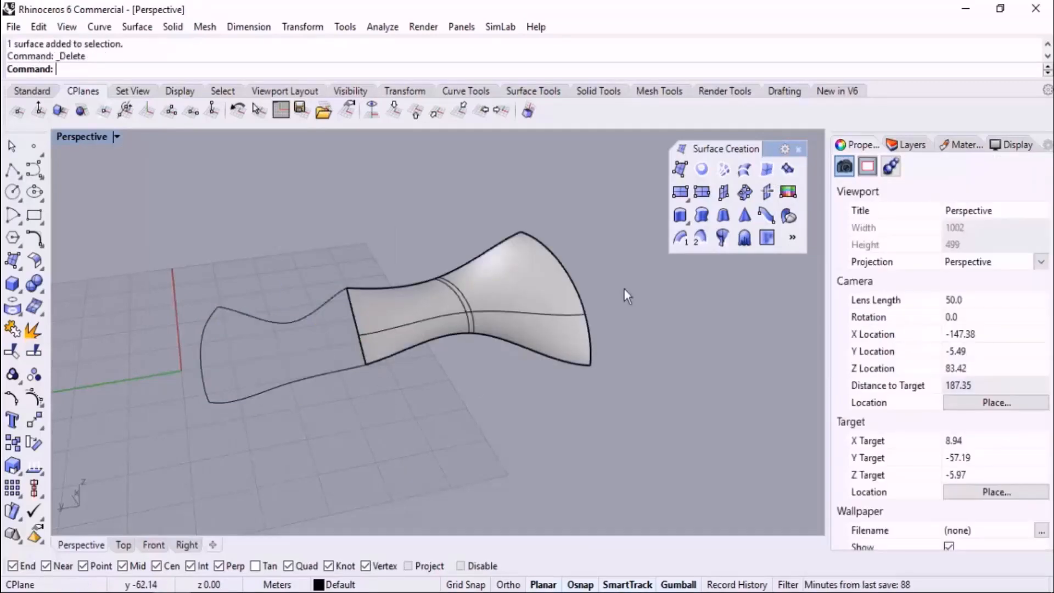
Step: Build the near-half EdgeSrf surface by selecting the dividing curve, not the surface edge, and the three outline curves individually
click(767, 171)
right_drag(521, 340, 431, 348)
click(364, 348)
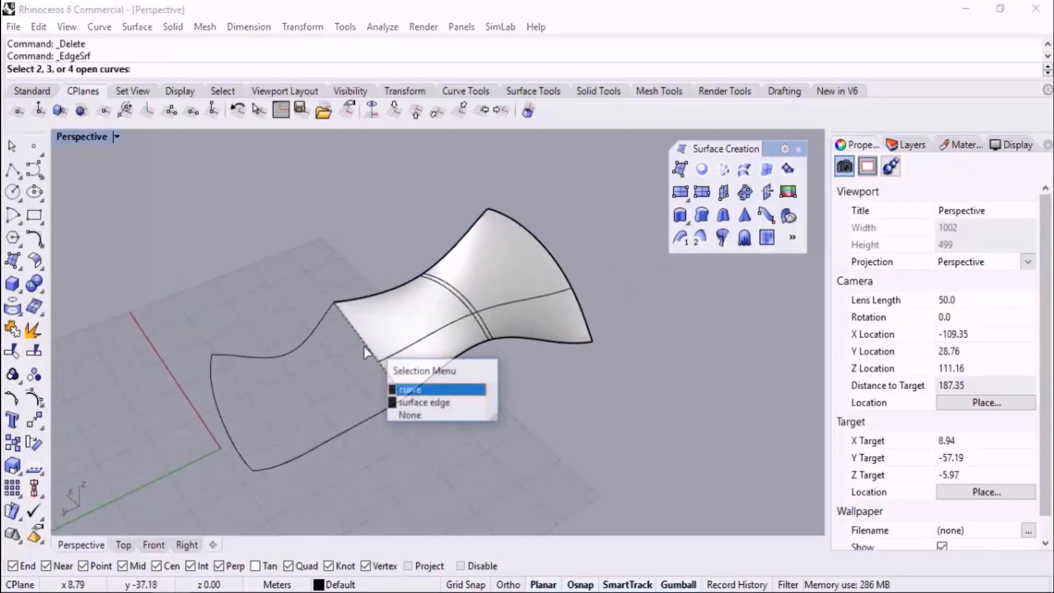
click(423, 391)
click(306, 335)
click(238, 435)
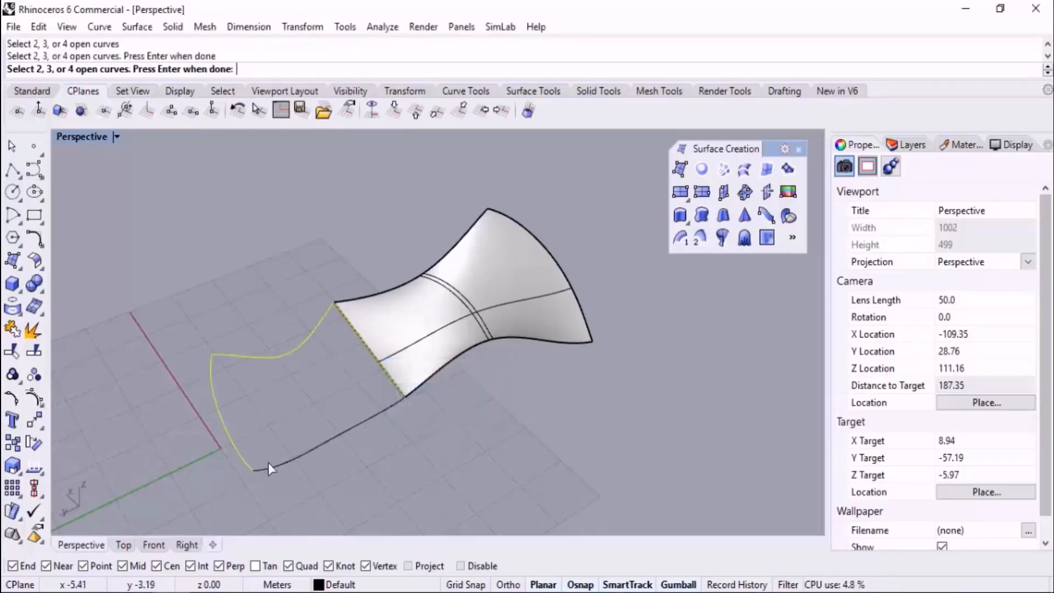
click(325, 439)
Step: Undo the surfaces built on both halves and delete the dividing line
right_drag(487, 449, 466, 399)
key(ctrl+z)
key(ctrl+z)
key(ctrl+z)
key(ctrl+z)
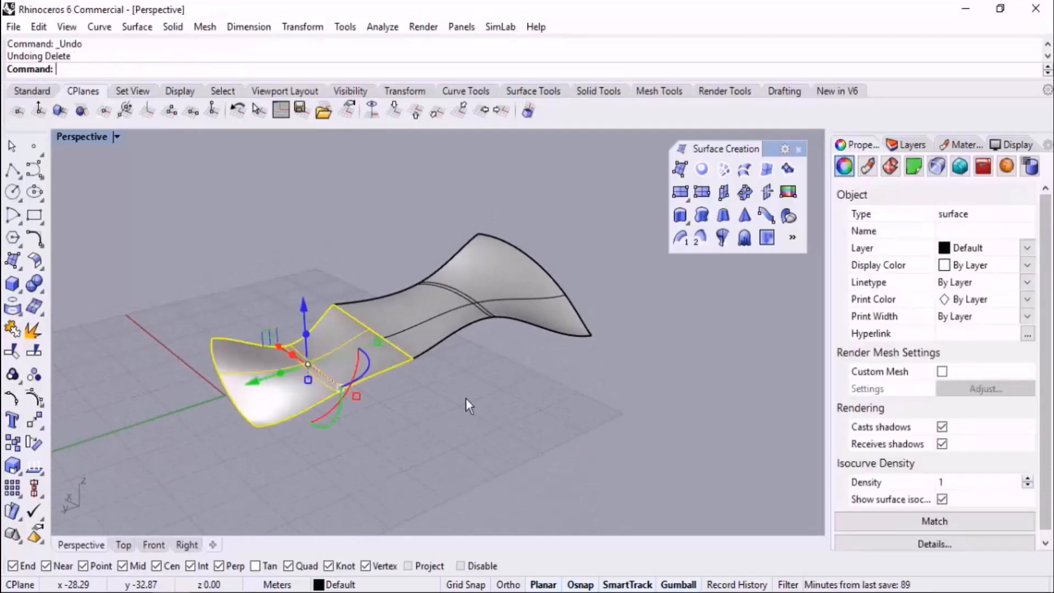
right_drag(465, 396, 466, 369)
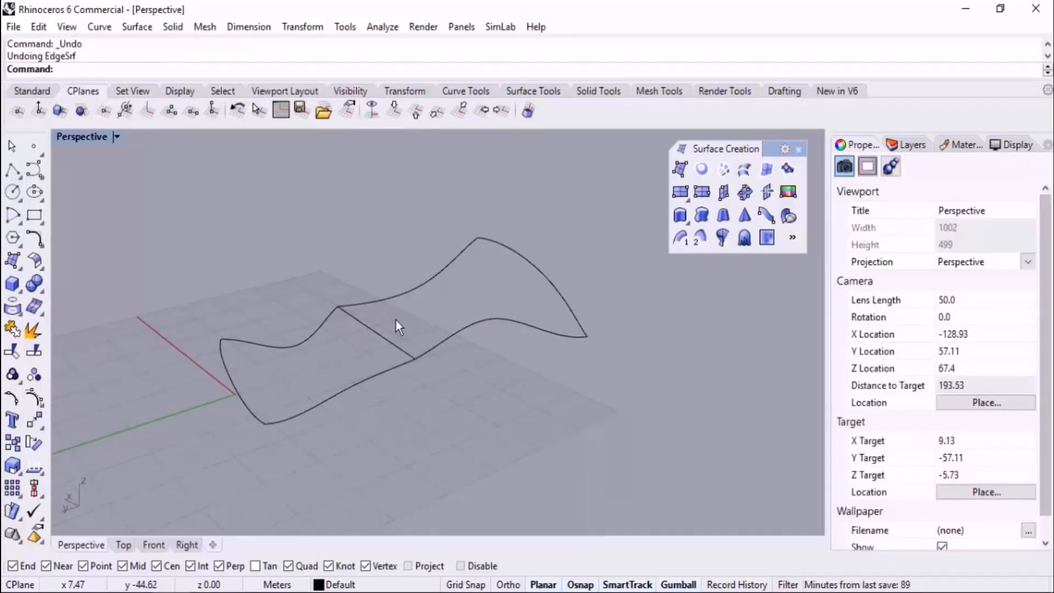
click(376, 330)
key(Delete)
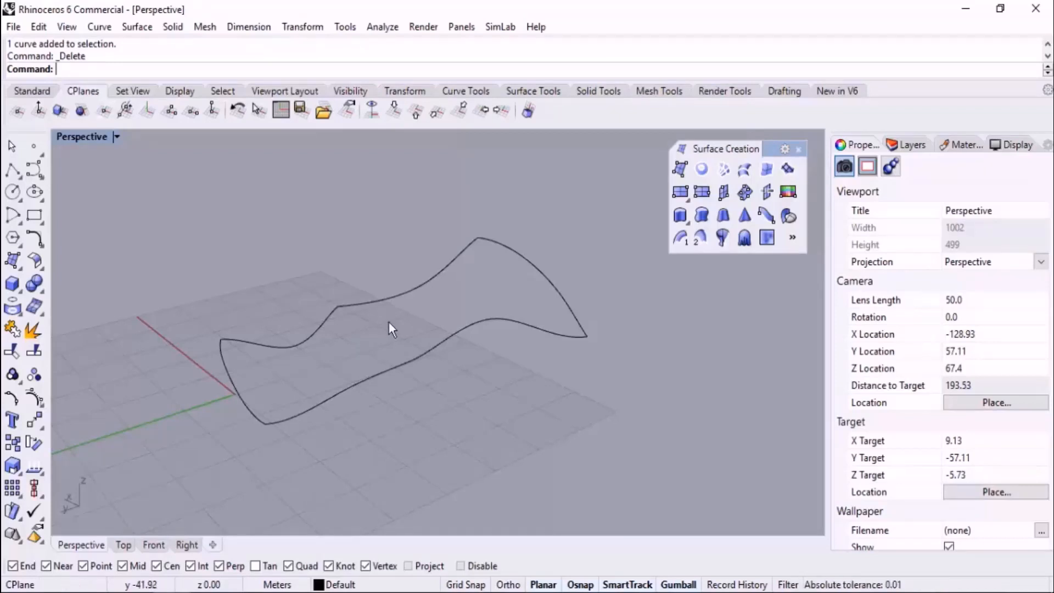
Step: Join the two curves of the kinked side into one, and likewise the two curves of the opposite long side
right_drag(387, 321, 370, 315)
click(317, 337)
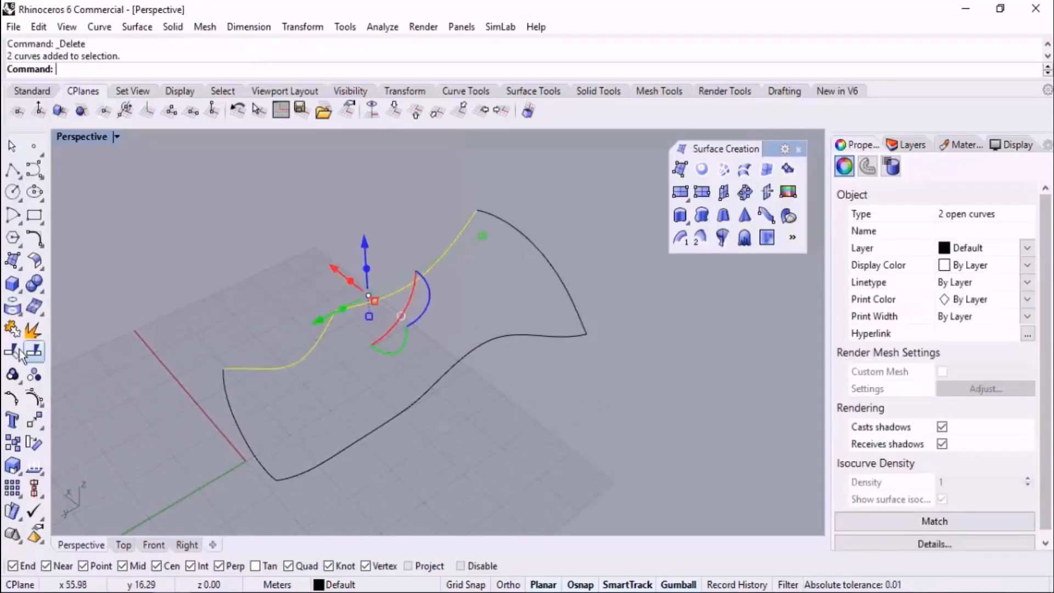
click(12, 329)
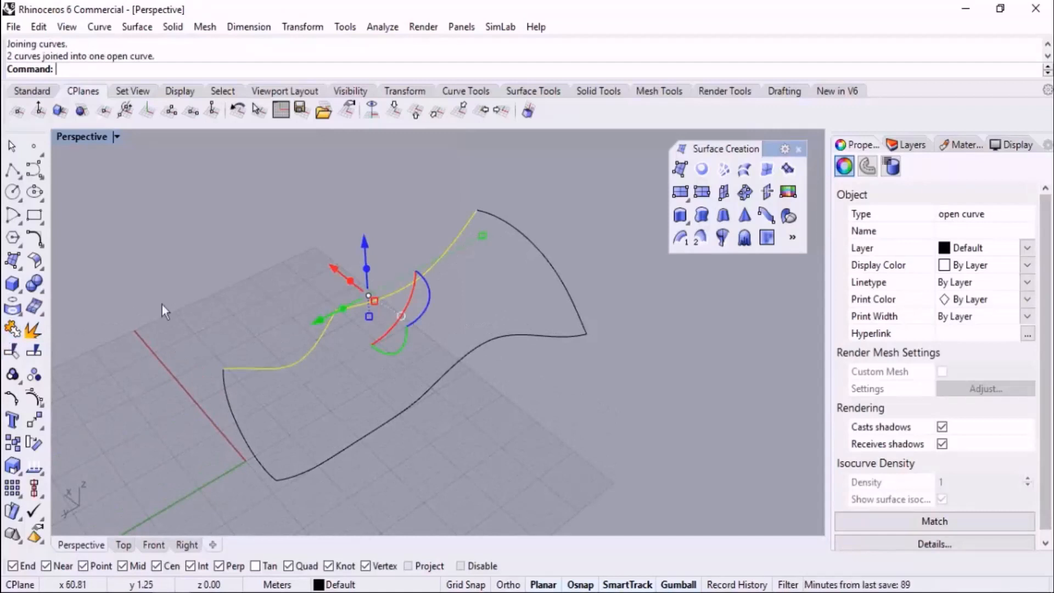
click(311, 356)
click(490, 449)
drag(468, 465, 379, 358)
click(12, 329)
click(409, 364)
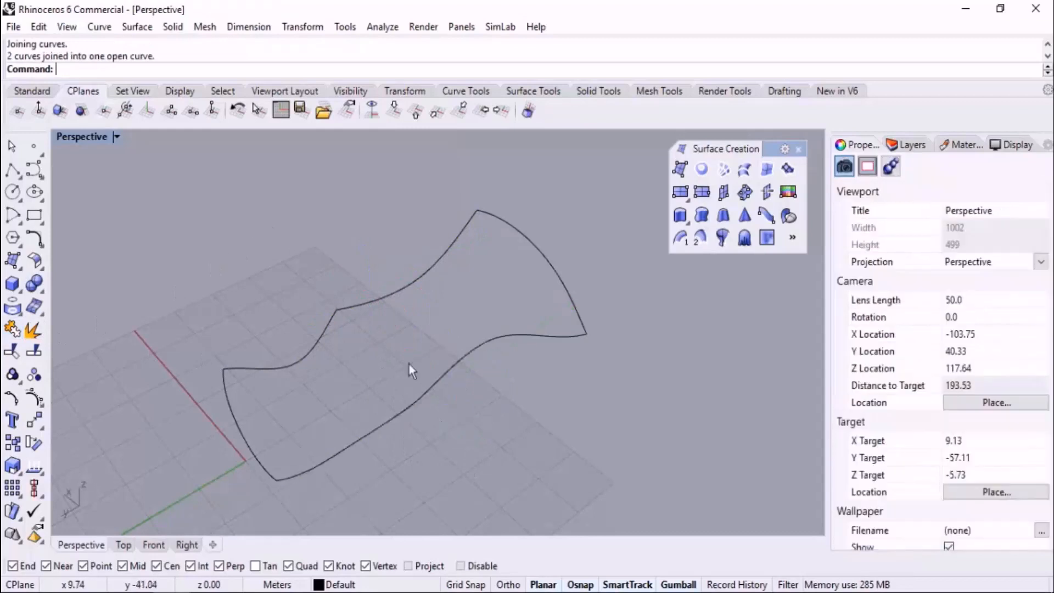
Step: Examine the outline's sides after joining by selecting them one at a time
click(436, 384)
click(572, 419)
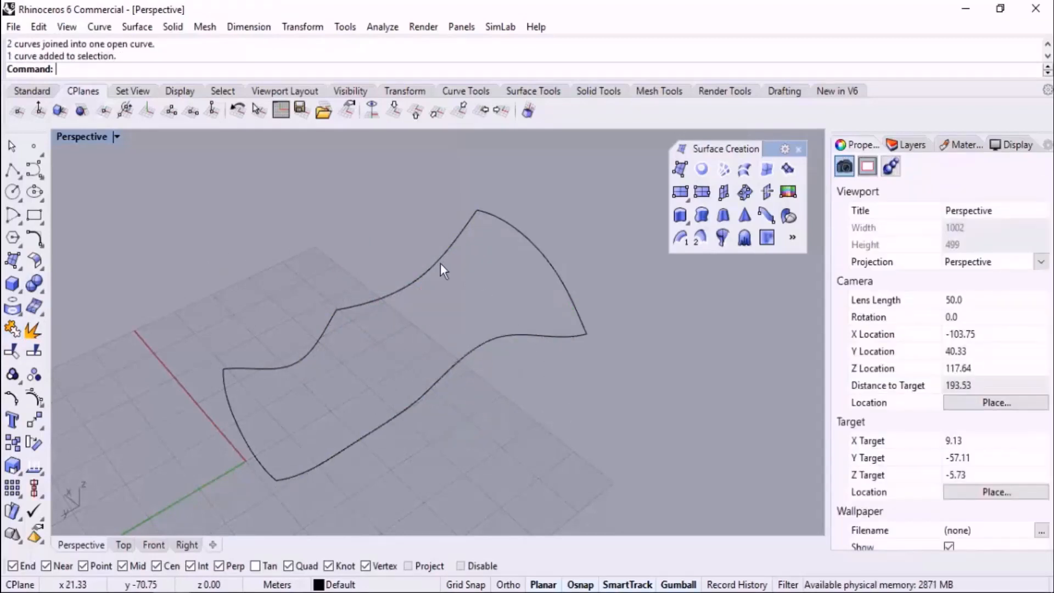
click(519, 328)
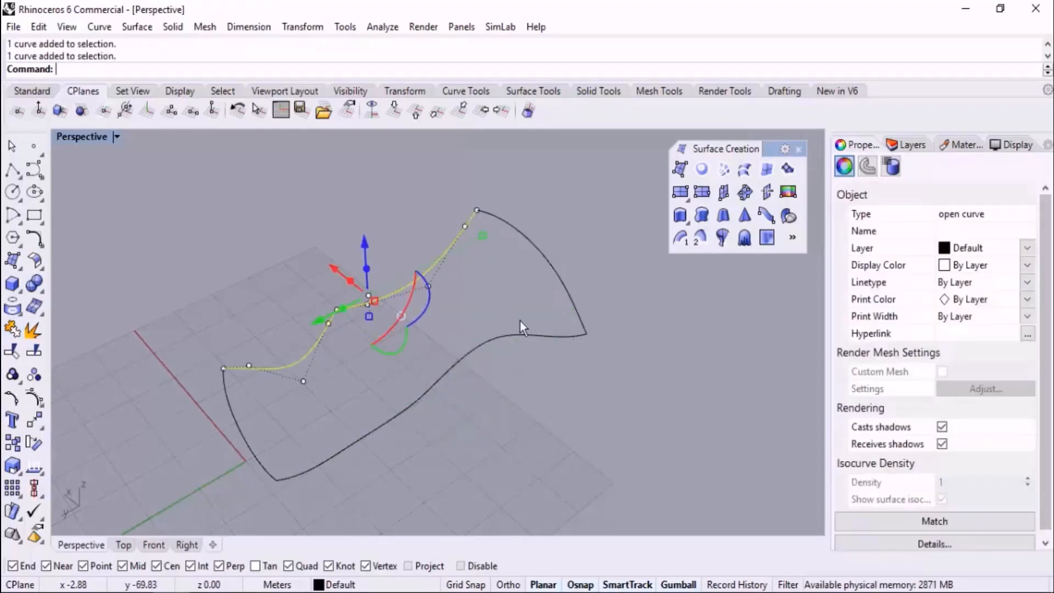
click(564, 289)
click(242, 435)
click(554, 439)
Step: Build a single EdgeSrf surface from the four outline curves and inspect it along the kink
right_drag(555, 439, 575, 365)
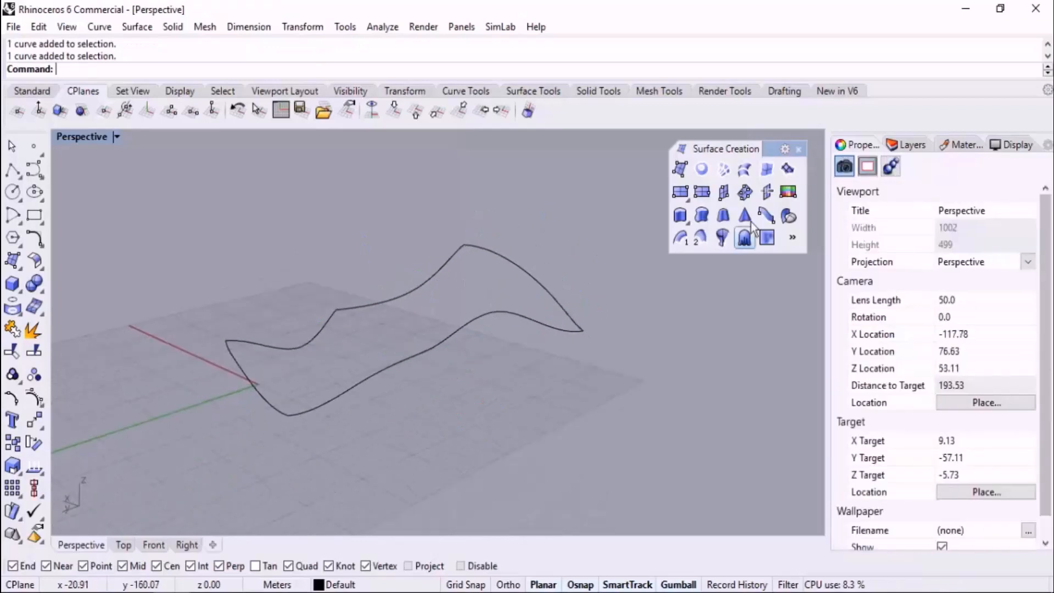
click(767, 170)
drag(562, 213, 115, 493)
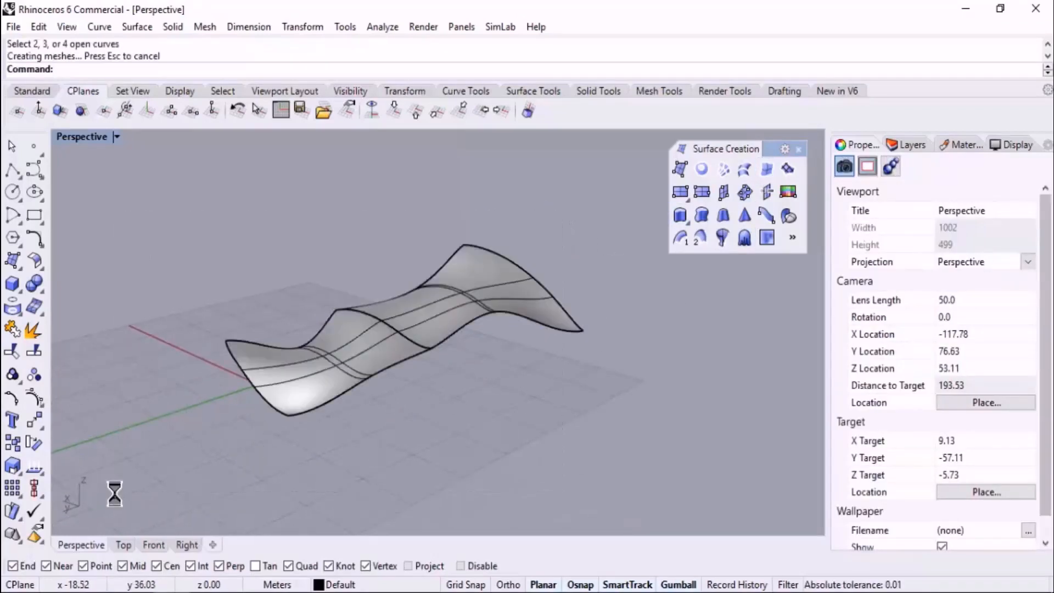
scroll(374, 406, up, 4)
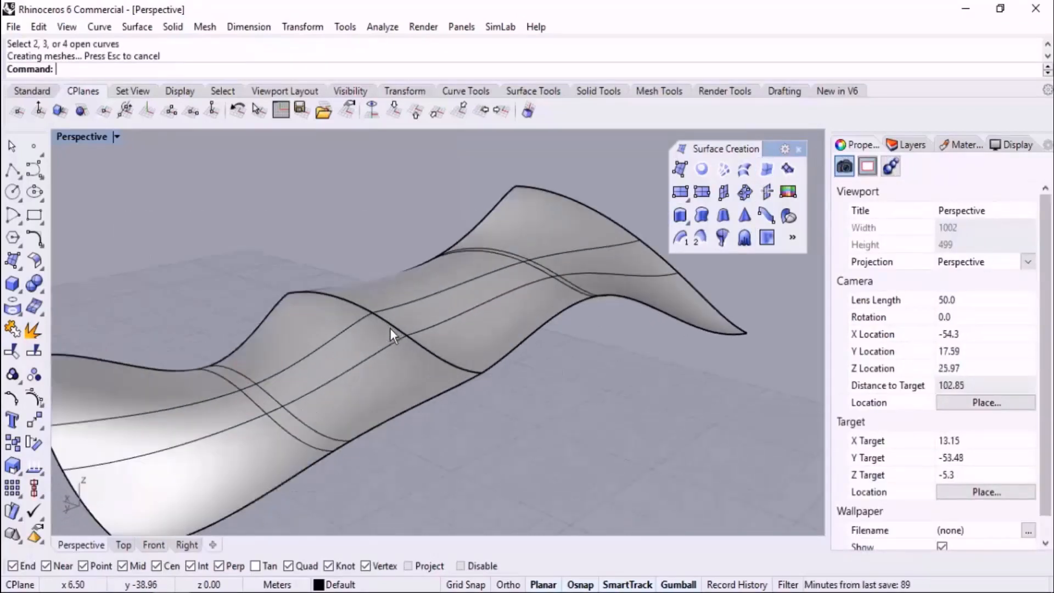
scroll(454, 333, down, 4)
right_drag(453, 333, 442, 368)
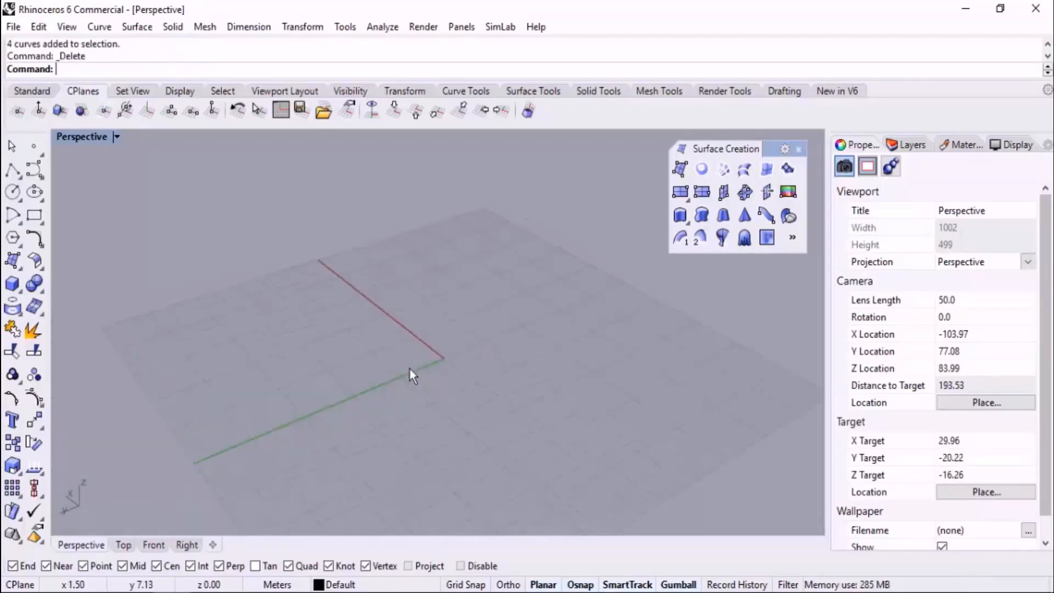
Step: Draw a three-point interpolated curve on the grid as the near part of a new outline's long side
scroll(409, 369, down, 6)
scroll(360, 311, up, 6)
right_drag(431, 315, 445, 314)
middle_click(445, 315)
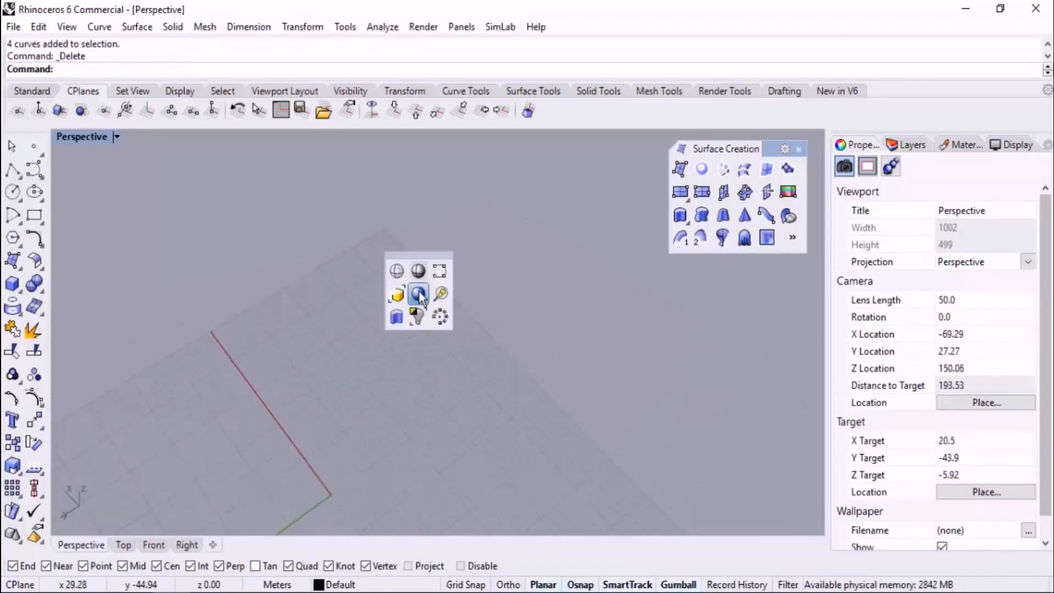
click(436, 271)
scroll(334, 344, up, 6)
click(201, 379)
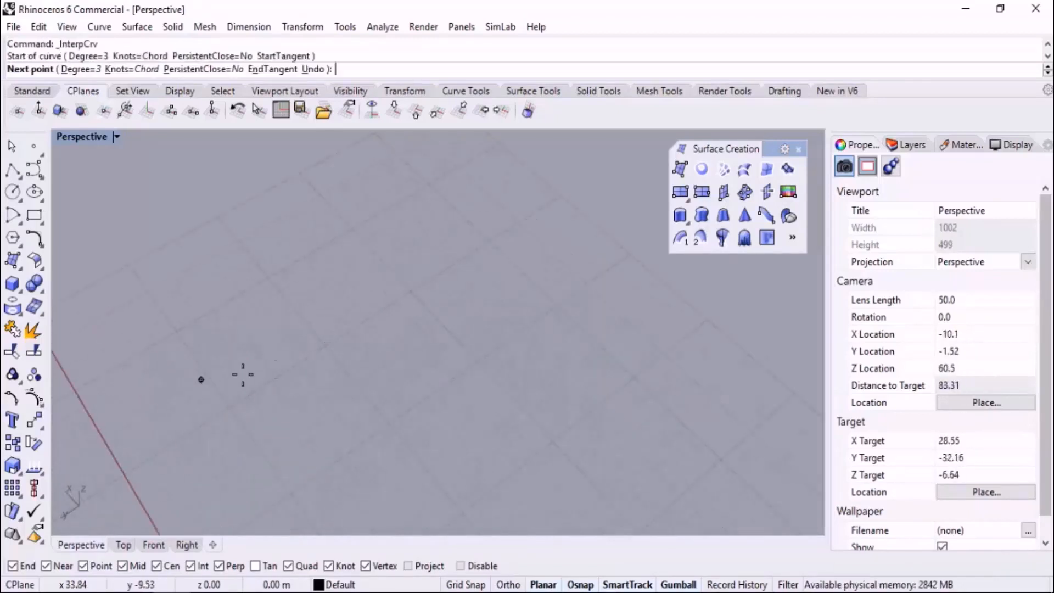
click(327, 339)
click(415, 240)
right_click(423, 247)
Step: Draw a second three-point interpolated curve from the first curve's far end, forming a kink between them
right_drag(434, 258, 420, 314)
scroll(419, 314, down, 6)
scroll(423, 321, up, 3)
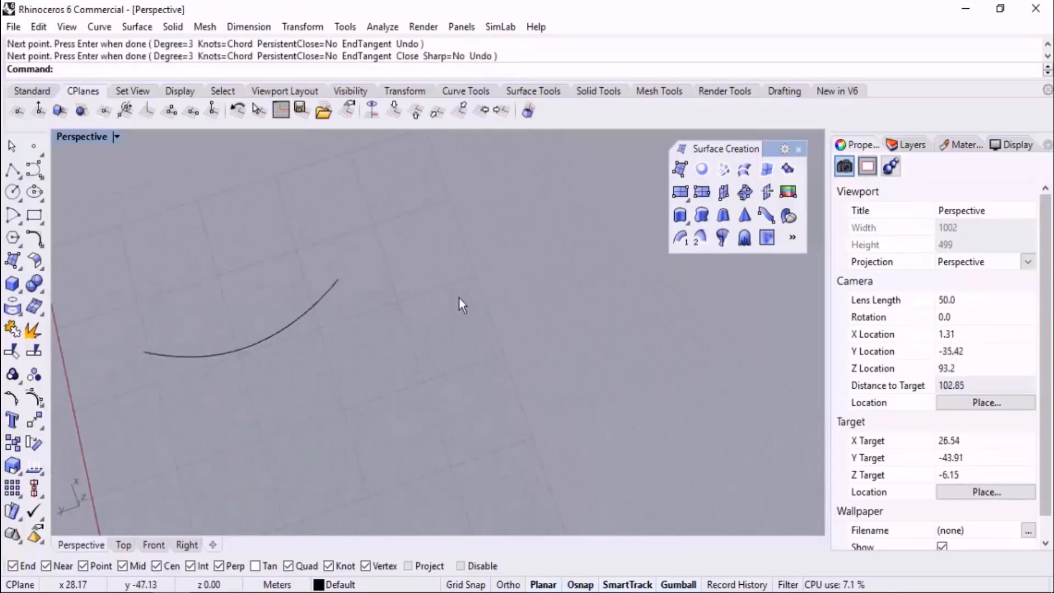
right_click(461, 306)
click(339, 279)
click(435, 275)
click(561, 204)
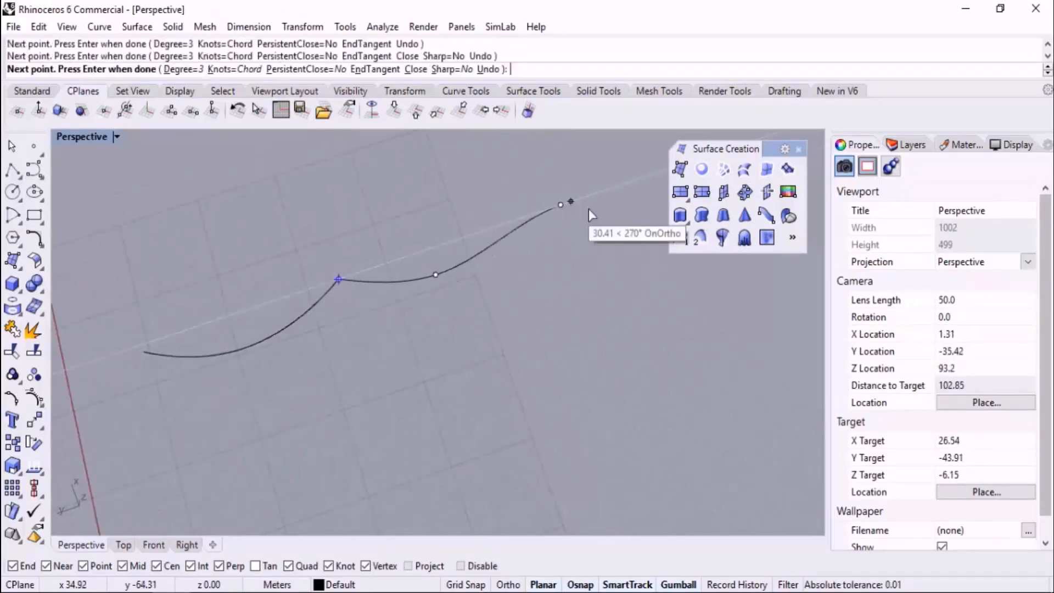
right_click(564, 206)
Step: Draw the outline's bowed far end as a three-point interpolated curve starting at the kinked side's far endpoint
right_click(565, 206)
click(560, 205)
click(611, 300)
click(615, 407)
right_click(617, 408)
Step: Draw a three-point interpolated curve from the far end curve back to about the middle of the opposite long side
right_click(616, 407)
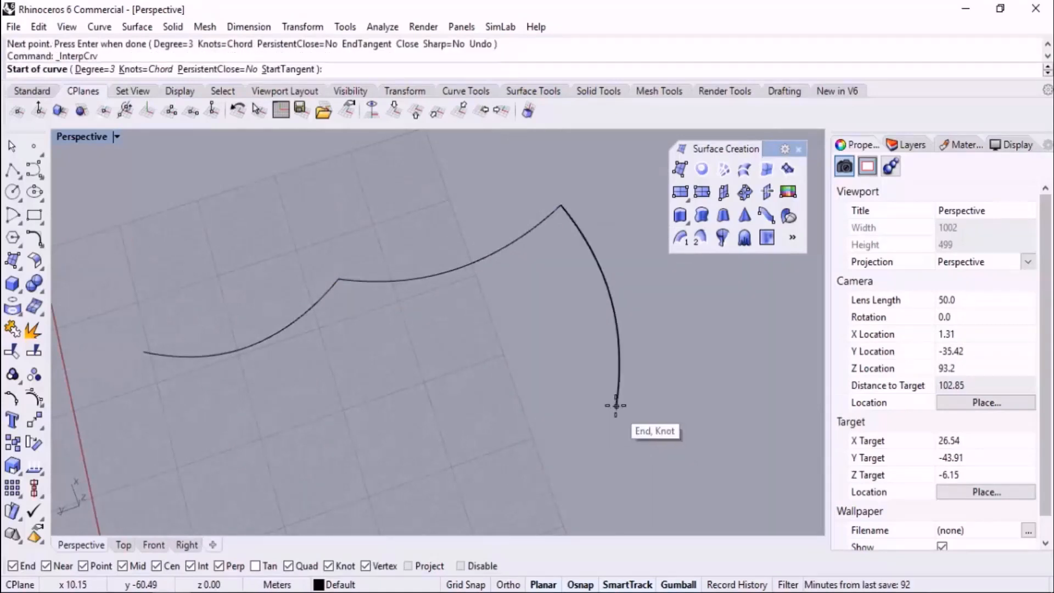
click(615, 408)
click(543, 400)
click(383, 466)
right_click(386, 473)
Step: Continue the opposite long side to the near end with another three-point interpolated curve
right_click(383, 466)
click(383, 466)
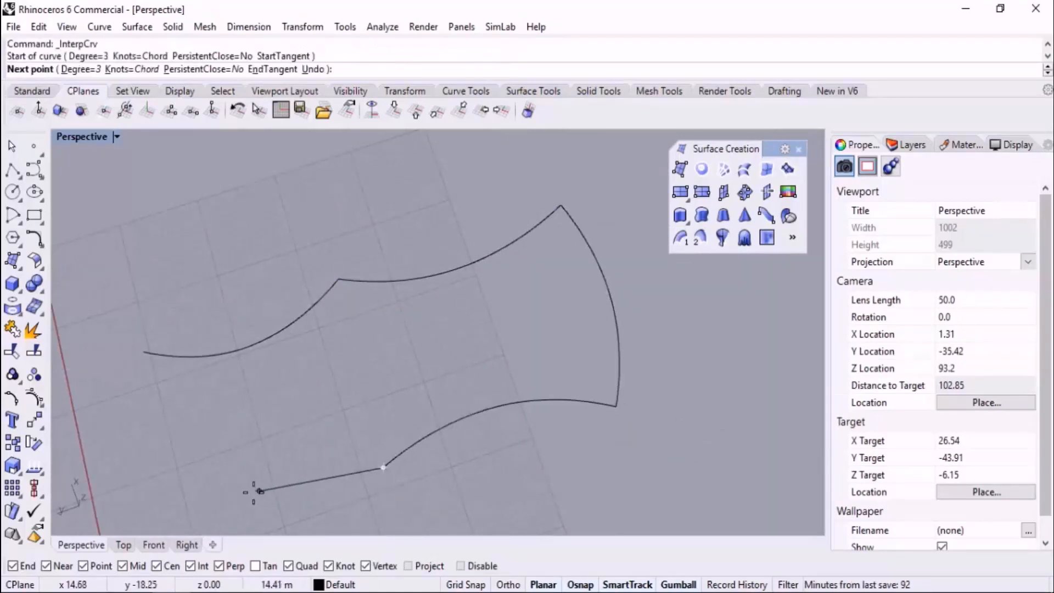
click(222, 504)
click(167, 485)
right_click(168, 484)
Step: Close the outline's near end with a three-point interpolated curve snapped to both long sides' open endpoints
right_click(169, 485)
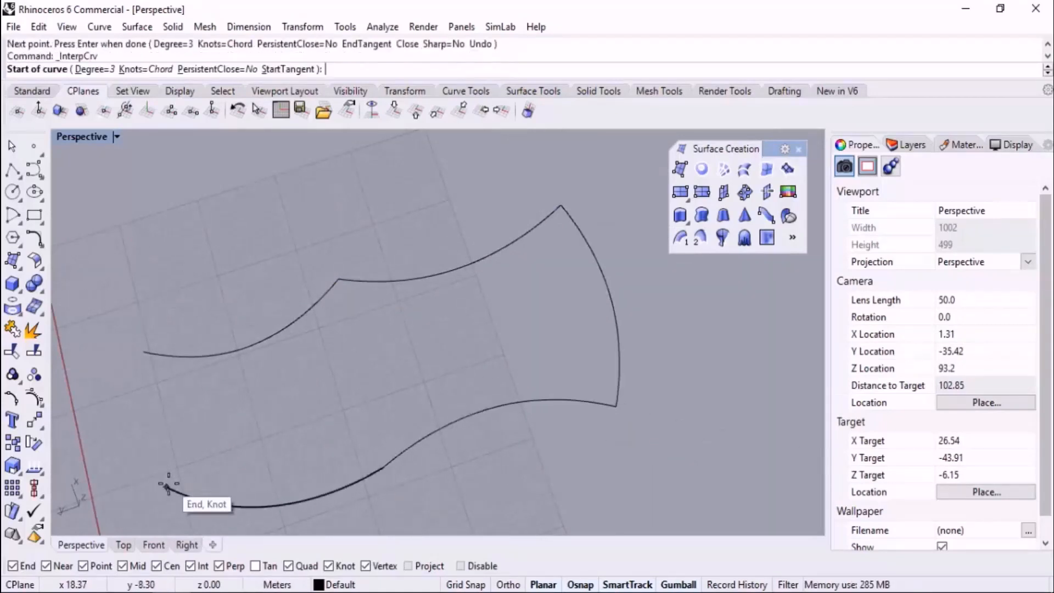
click(167, 485)
click(133, 421)
click(143, 351)
right_click(142, 352)
Step: Turn on the control points of all six outline curves
scroll(247, 368, down, 5)
right_drag(307, 362, 495, 241)
drag(537, 241, 241, 486)
scroll(461, 360, up, 5)
right_drag(459, 366, 329, 379)
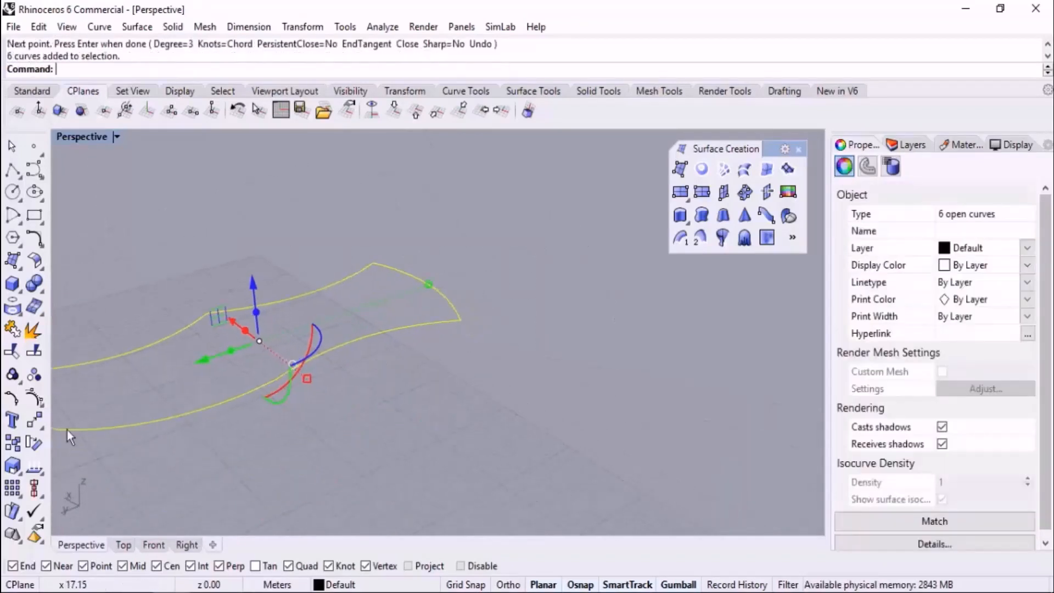
click(34, 398)
Step: Raise the middle control points of one long side, lower those of the opposite side, and hide the control points
scroll(453, 409, down, 2)
drag(224, 308, 300, 354)
drag(264, 287, 257, 241)
drag(281, 415, 354, 351)
drag(324, 353, 328, 400)
drag(365, 264, 391, 230)
drag(479, 315, 459, 314)
click(529, 318)
scroll(529, 322, down, 4)
scroll(411, 364, up, 2)
mouse_move(411, 364)
right_down()
mouse_move(471, 324)
mouse_move(409, 372)
right_up()
key(Escape)
right_drag(568, 302, 472, 324)
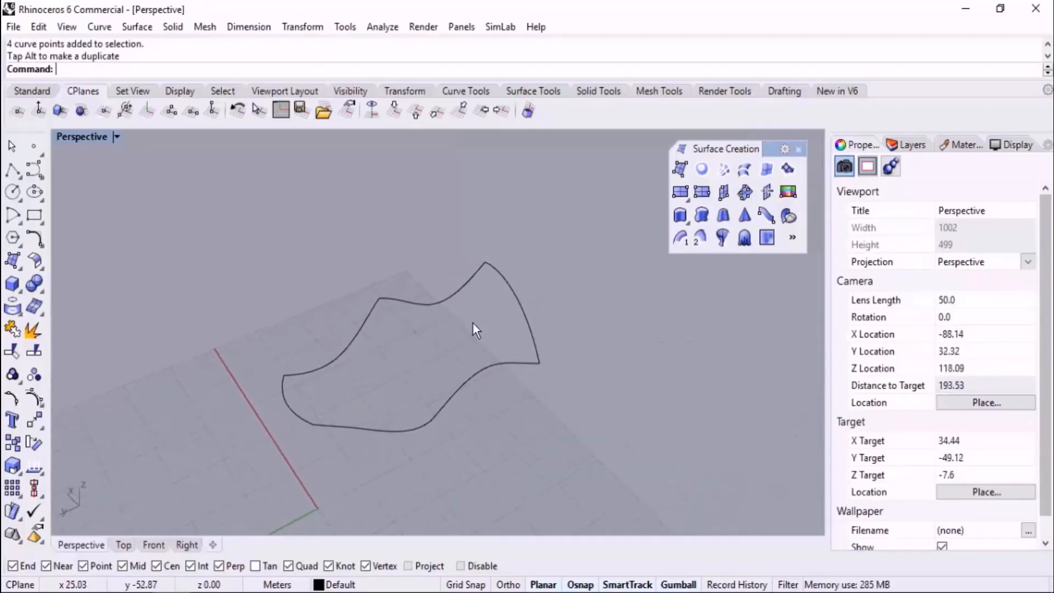
Step: Select the outline's six curves one at a time to examine how the closed shape is divided
click(440, 303)
click(348, 348)
click(291, 404)
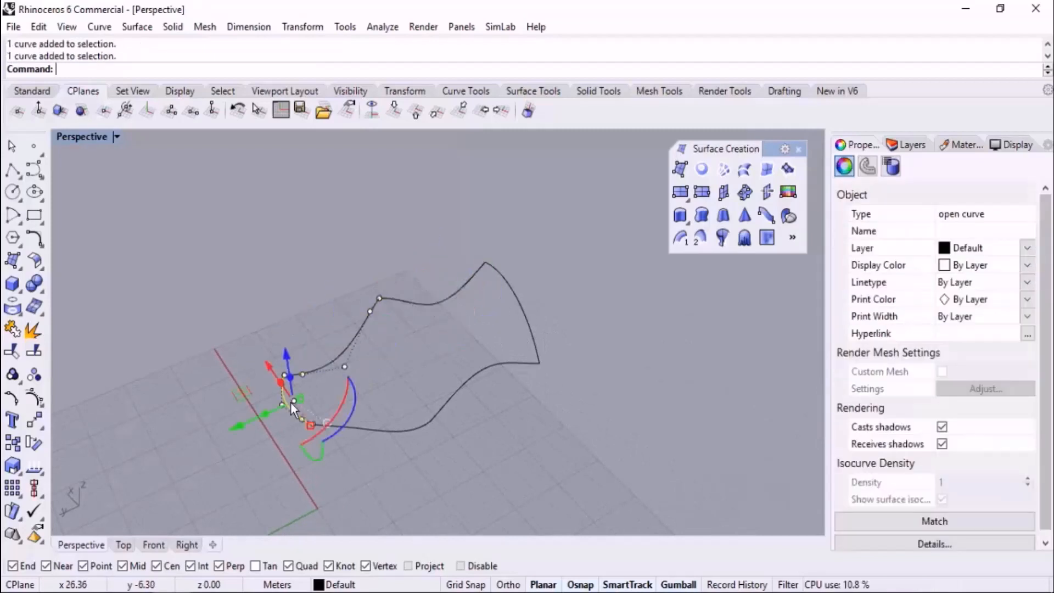
click(399, 429)
click(470, 380)
click(523, 315)
click(647, 355)
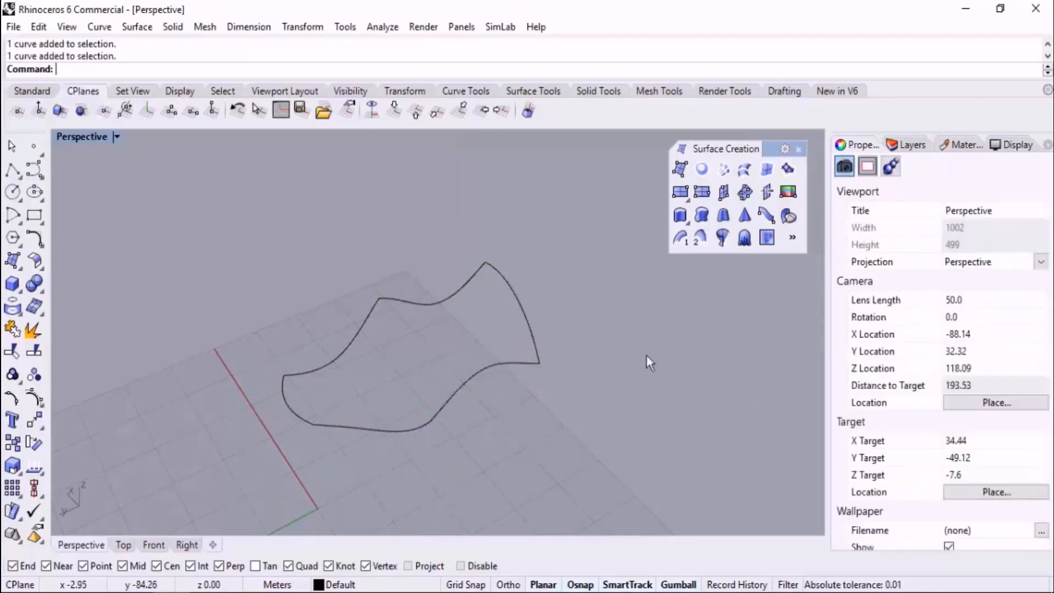
Step: Draw a straight polyline across the outline between the middle endpoints of the two long sides
right_drag(647, 355, 526, 372)
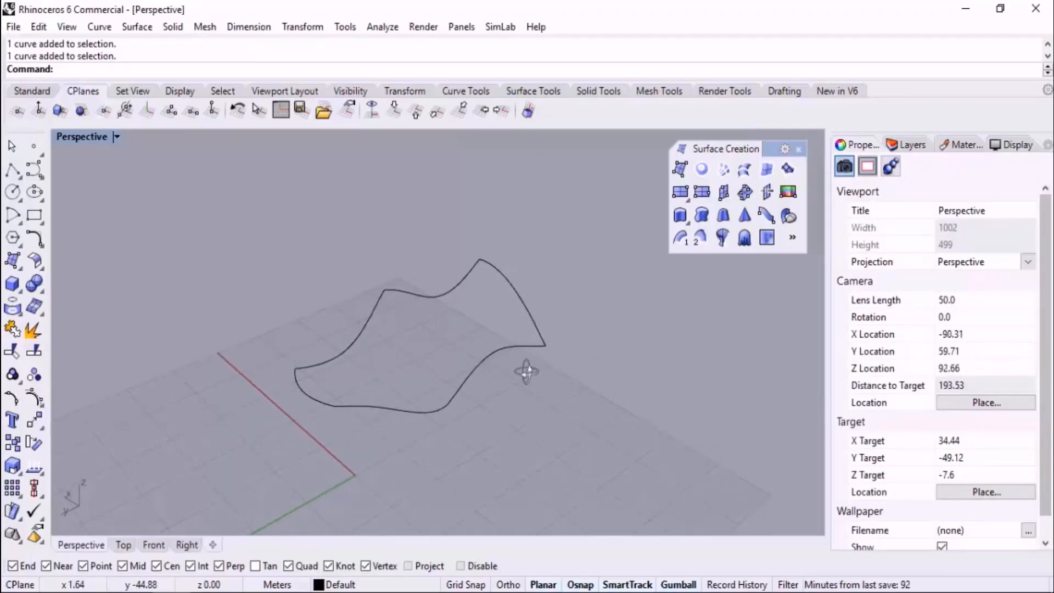
scroll(444, 385, up, 3)
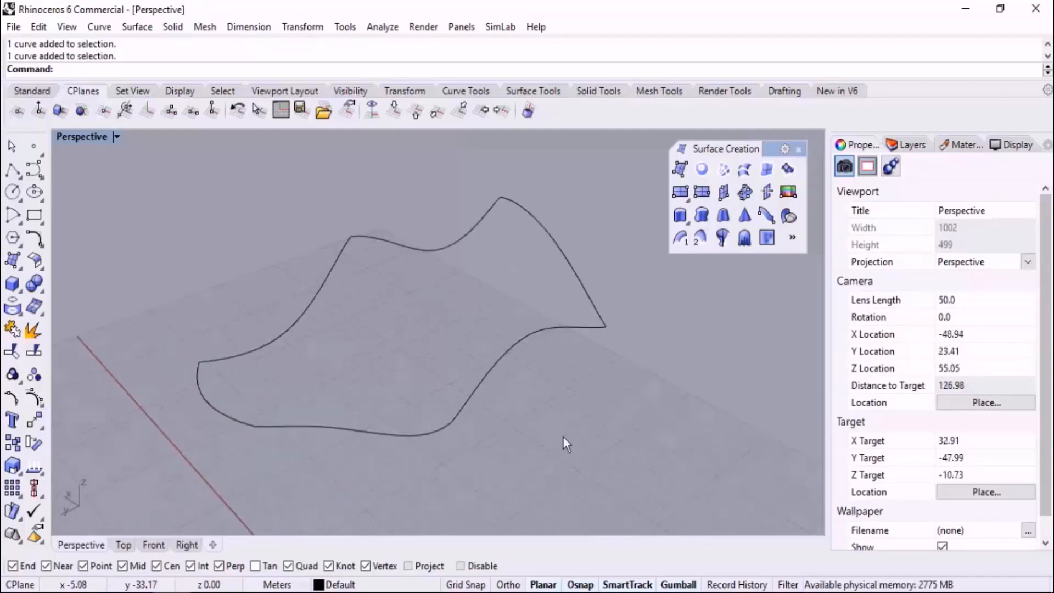
click(12, 170)
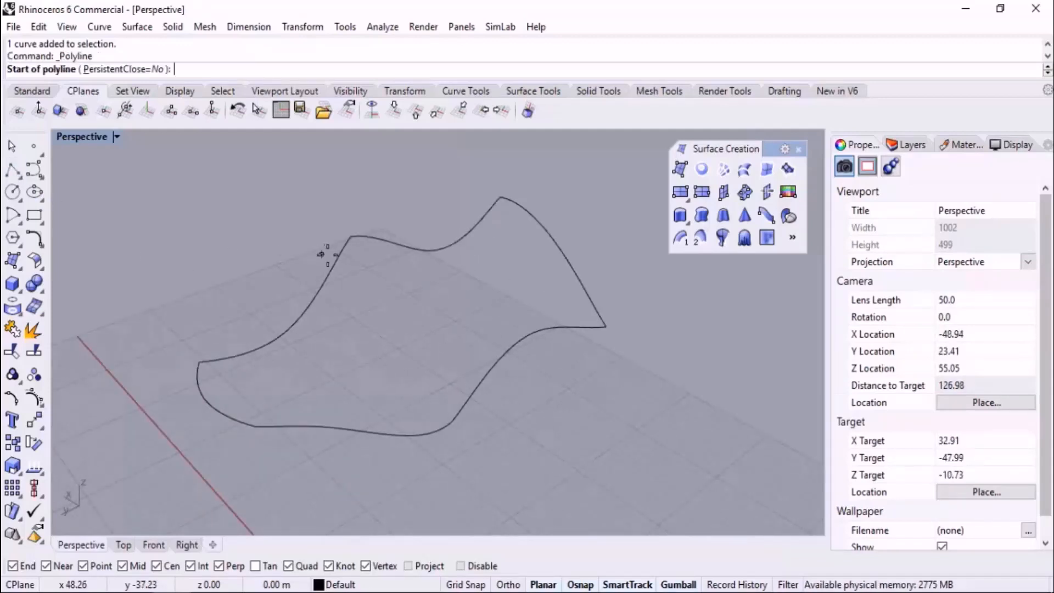
click(356, 237)
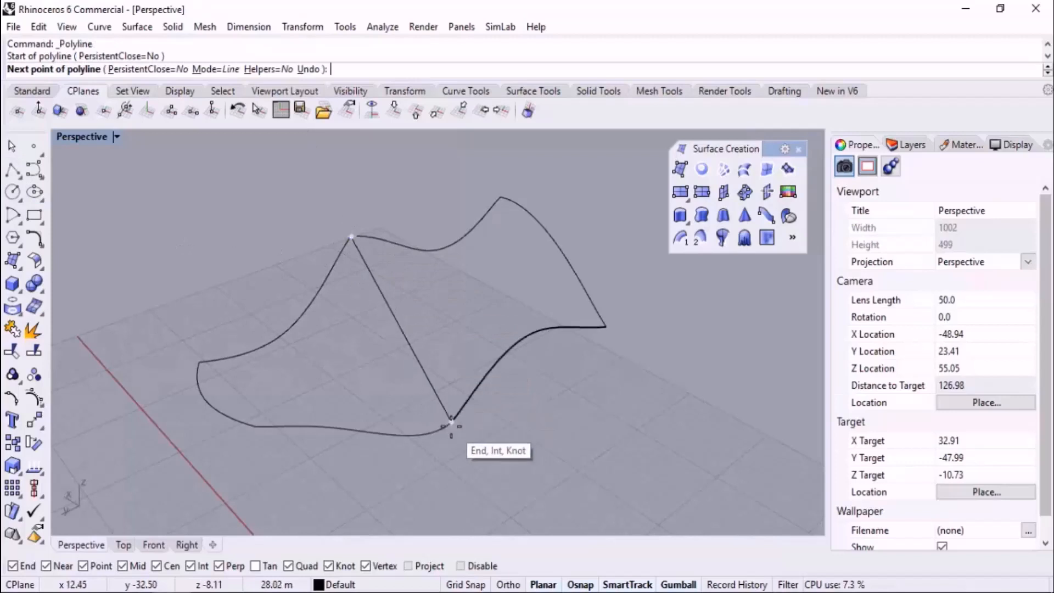
click(452, 423)
right_drag(571, 378, 525, 357)
right_click(525, 356)
right_click(525, 356)
key(Escape)
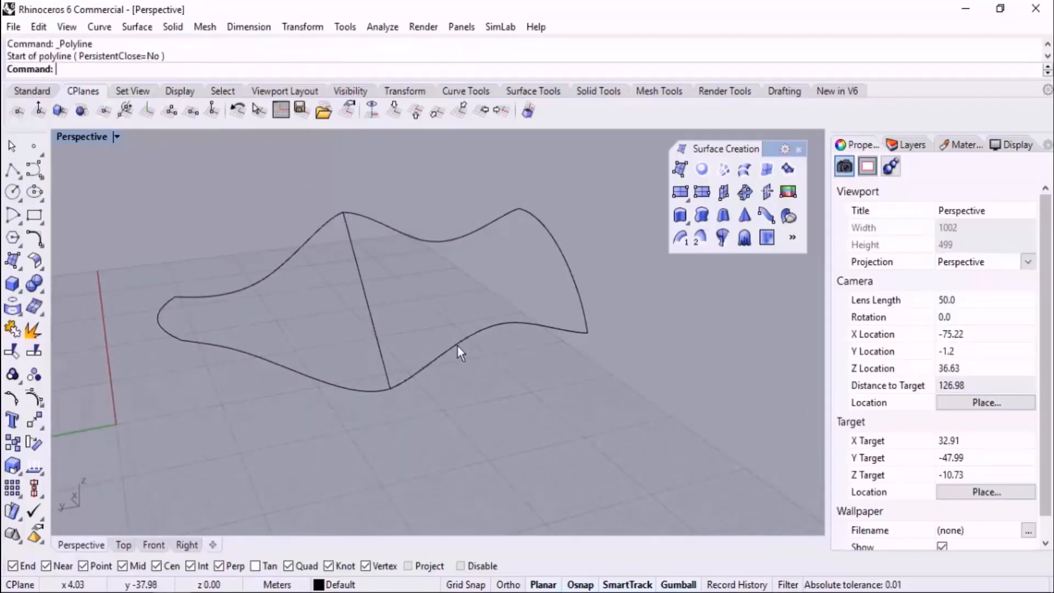
Step: Create an EdgeSrf surface from the dividing line and the three curves of the outline's far half
click(457, 345)
key(Escape)
right_drag(391, 395, 318, 245)
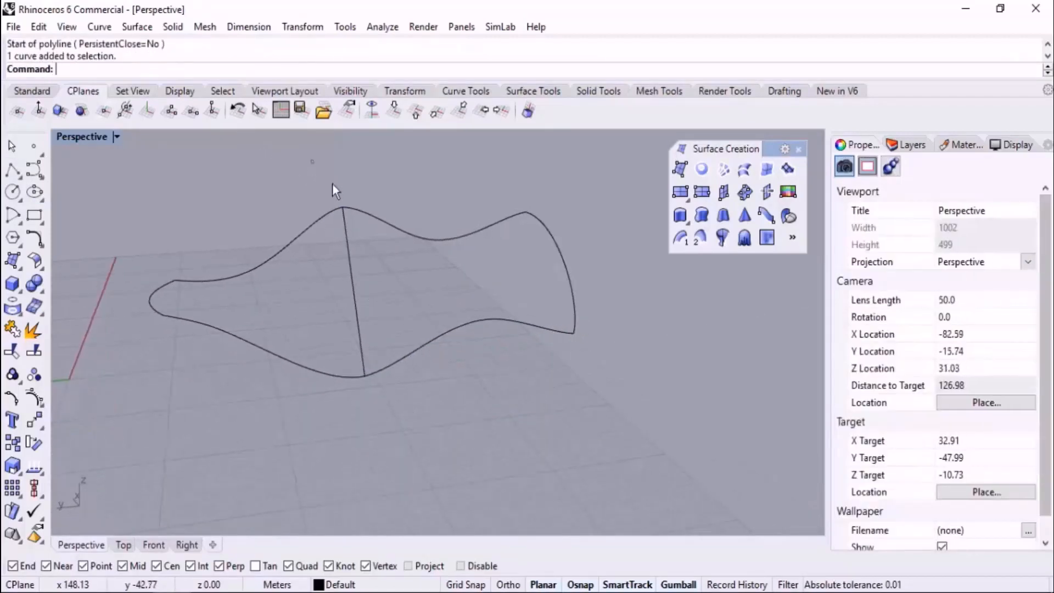
drag(312, 161, 604, 412)
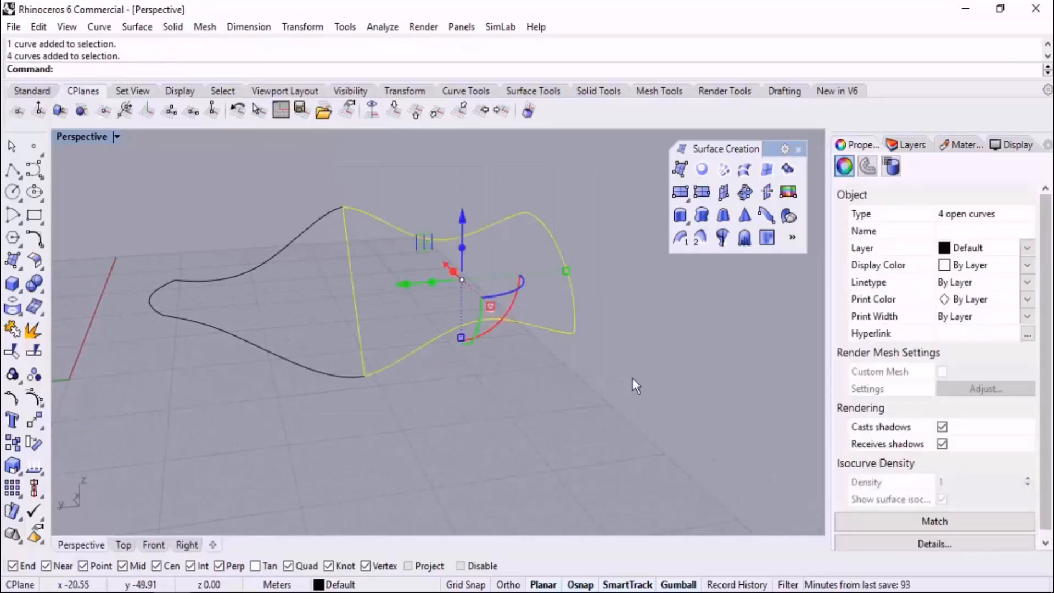
click(767, 171)
right_drag(414, 397, 202, 433)
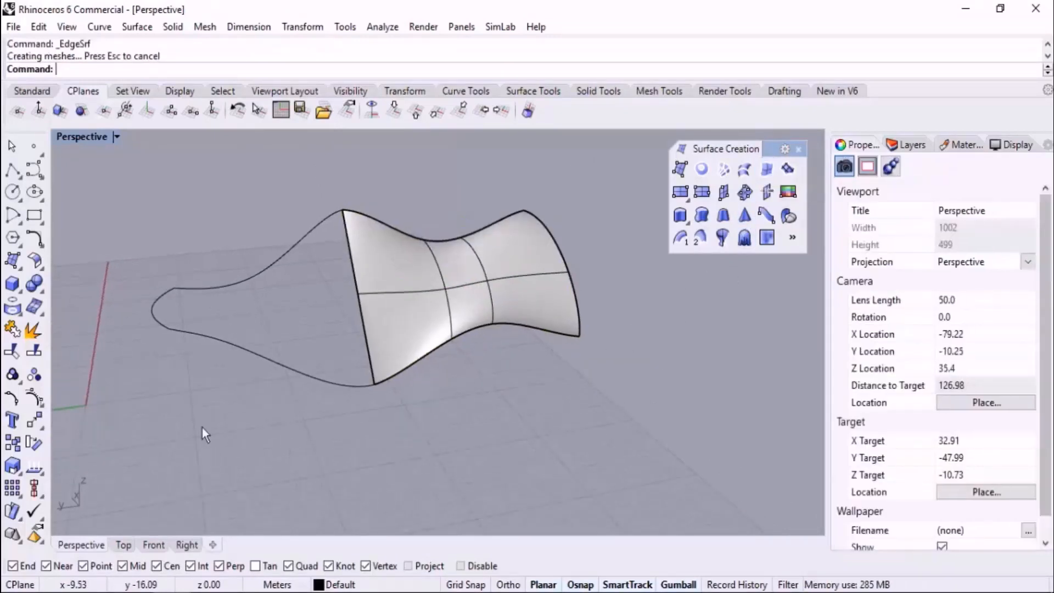
Step: Create a second EdgeSrf surface from the dividing line and the three curves of the near half
drag(69, 443, 399, 180)
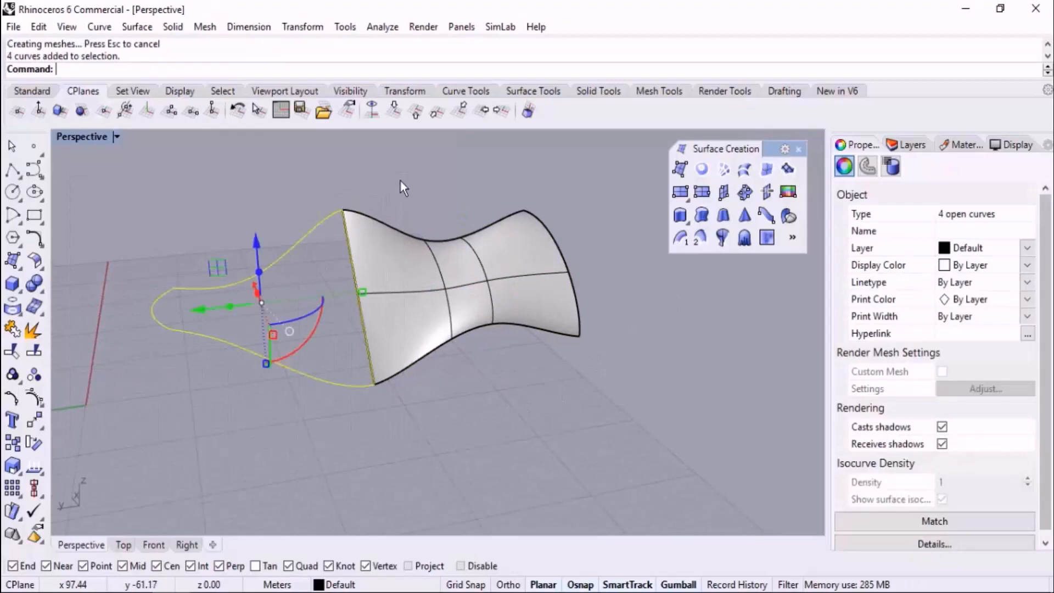
click(767, 170)
right_drag(693, 269, 498, 439)
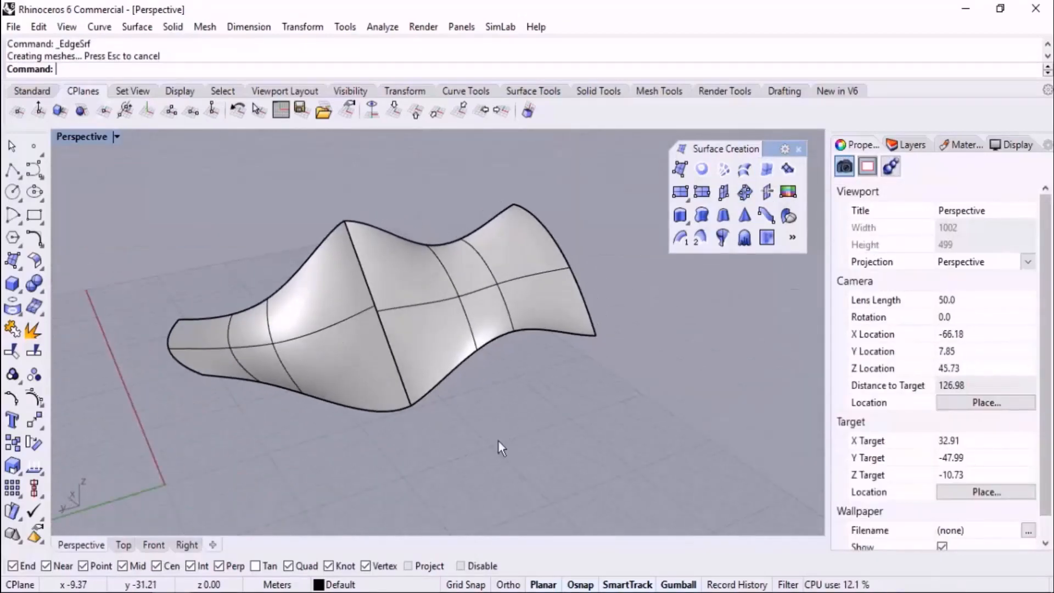
right_drag(496, 376, 480, 377)
Step: Undo both edge surfaces and delete the straight dividing line
key(ctrl+z)
key(ctrl+z)
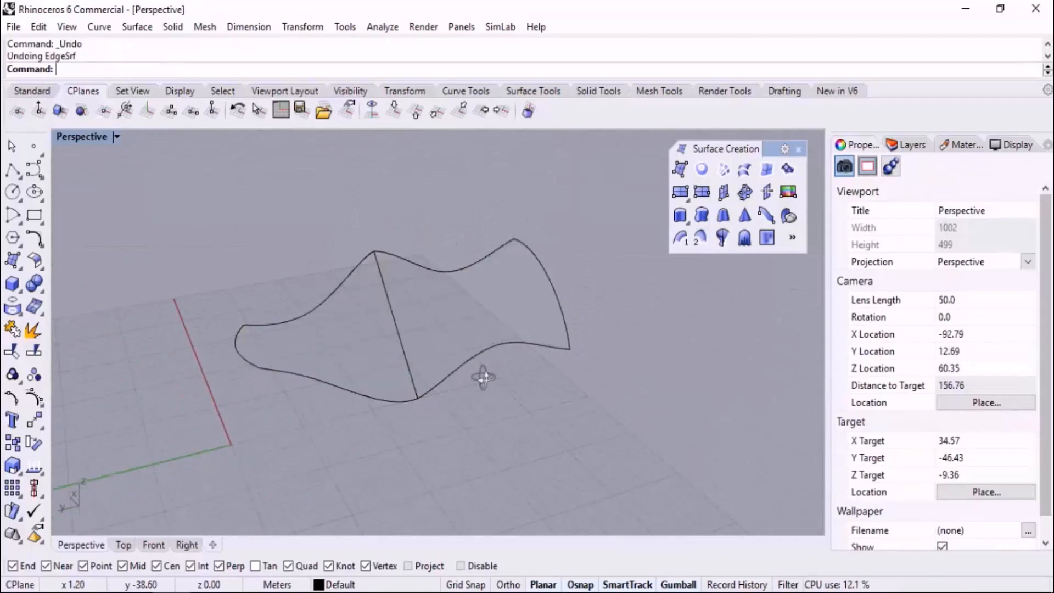
click(397, 331)
key(Delete)
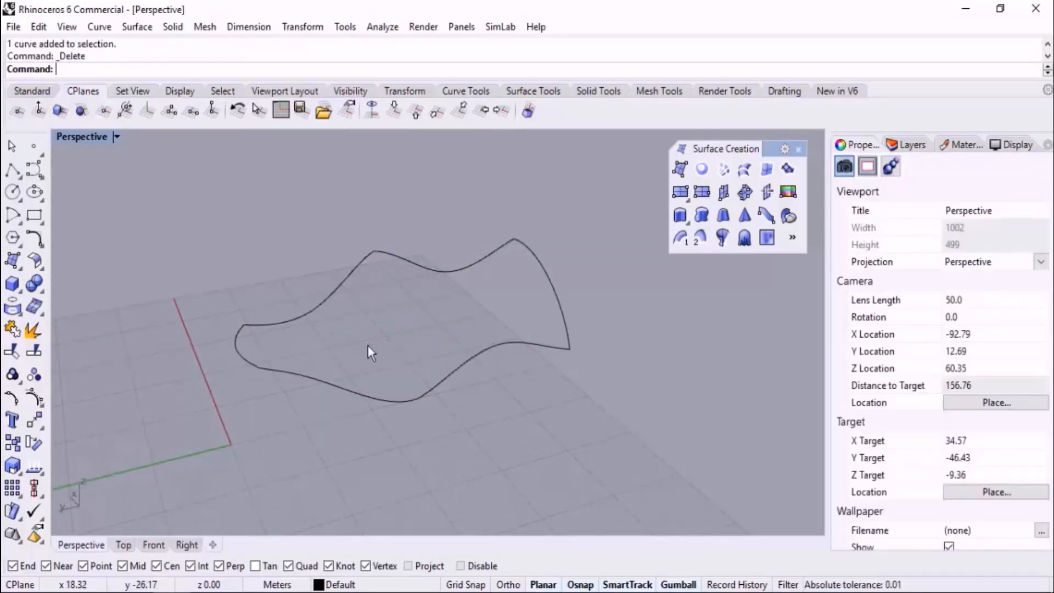
Step: Join the two curves of the raised long side into one open curve
right_drag(374, 348, 427, 347)
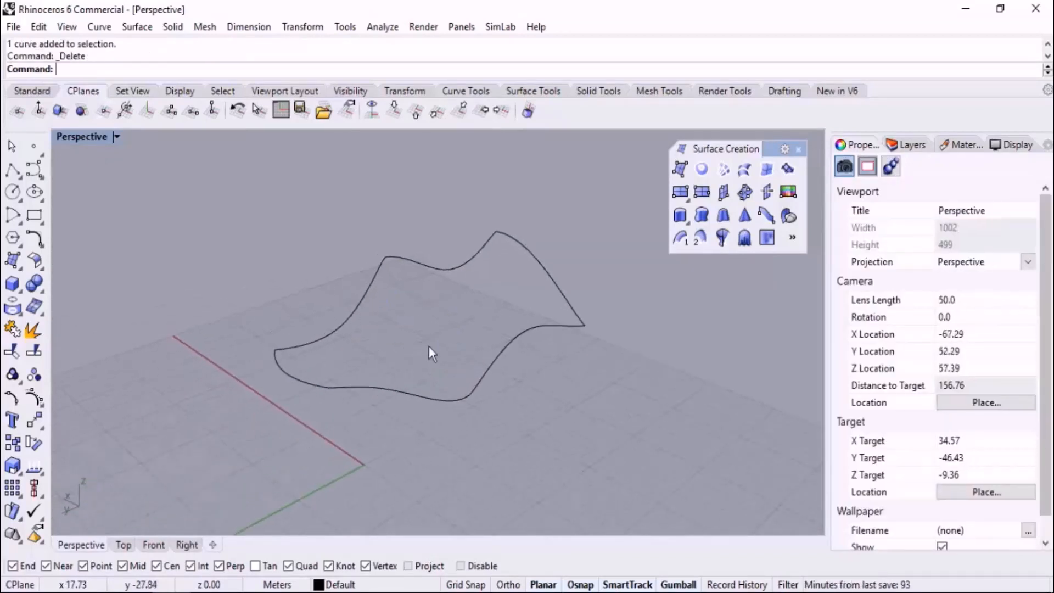
right_drag(491, 341, 421, 357)
scroll(390, 329, up, 2)
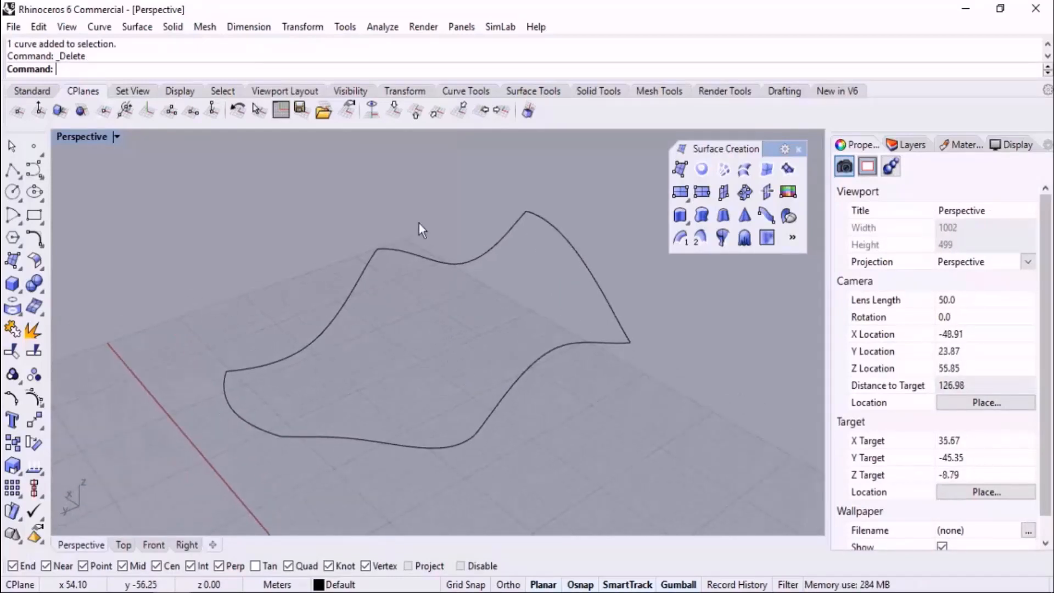
drag(419, 223, 331, 297)
click(12, 329)
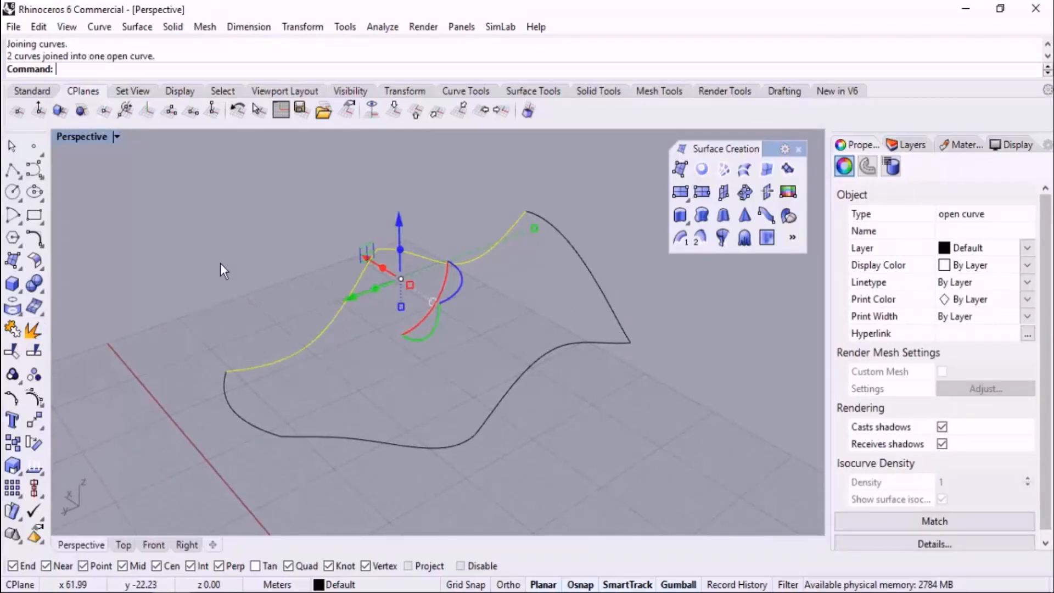
click(226, 257)
Step: Join the two curves of the lowered long side into one open curve
drag(532, 492, 361, 377)
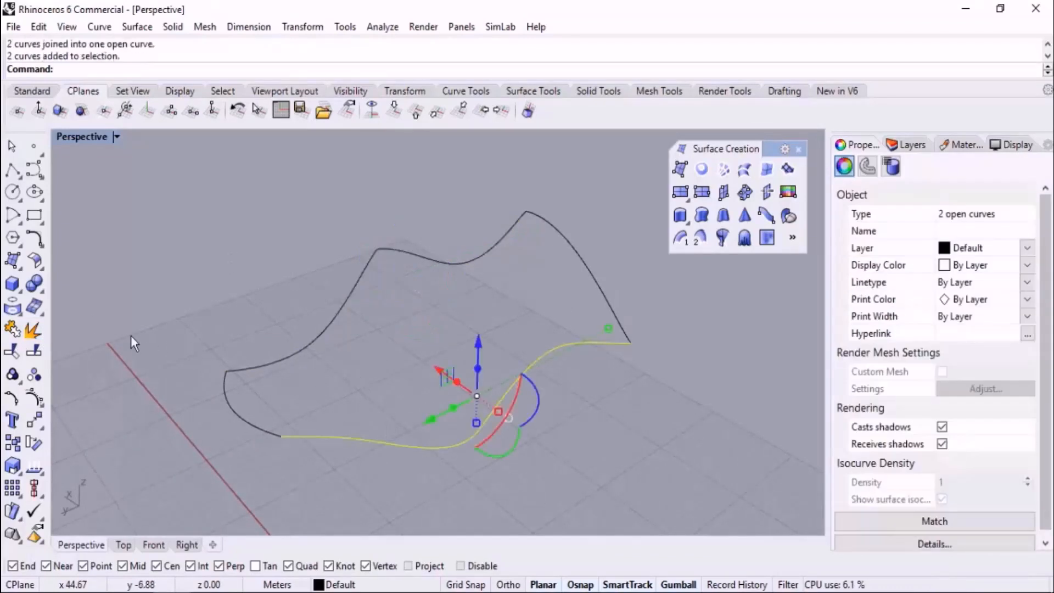
click(12, 329)
click(236, 269)
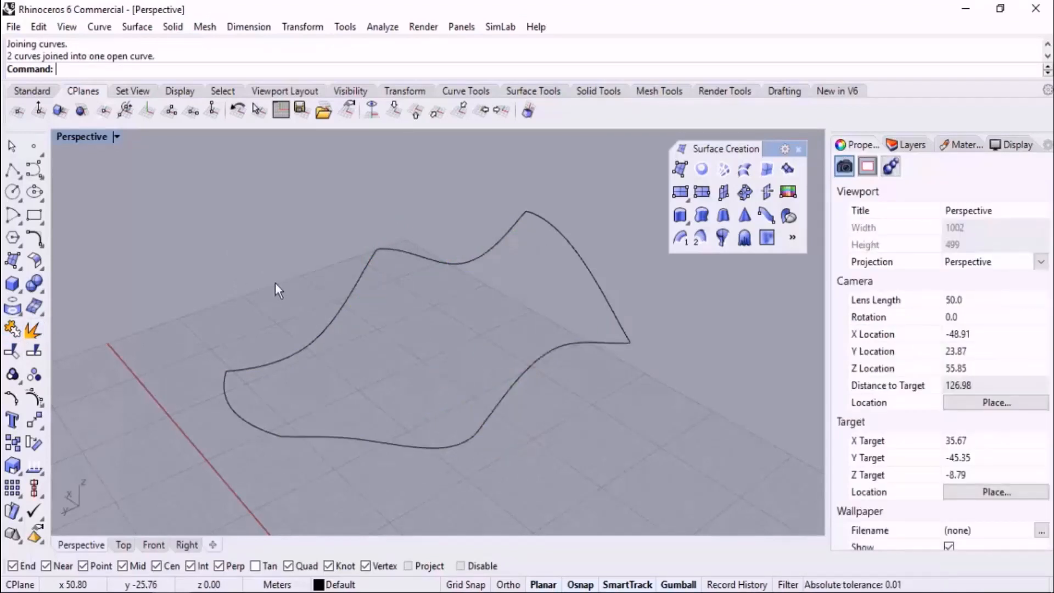
Step: Create an EdgeSrf surface from the two joined long sides and the two end curves
drag(607, 200, 180, 459)
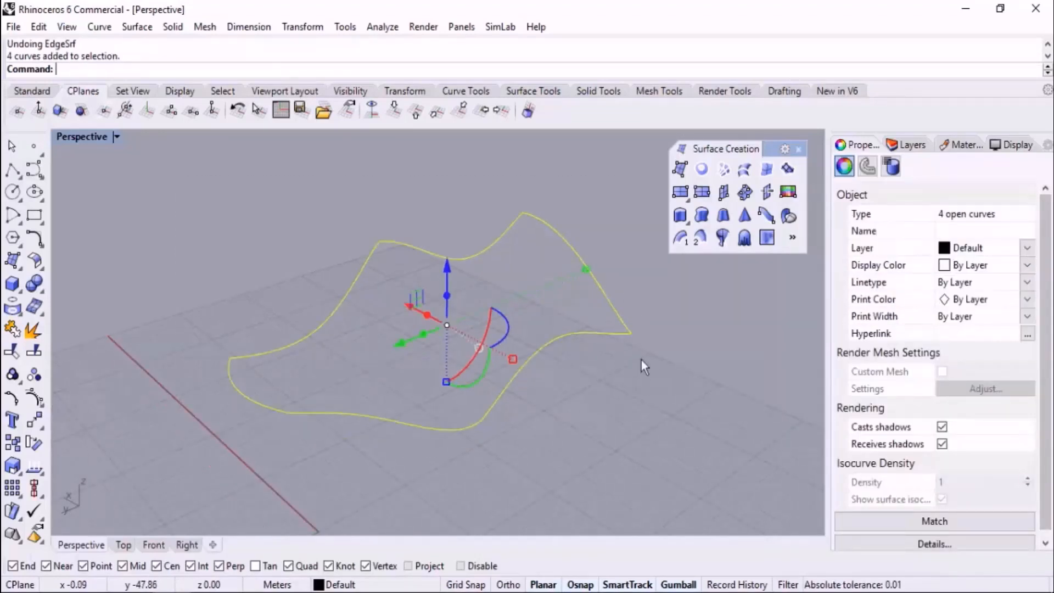
click(767, 171)
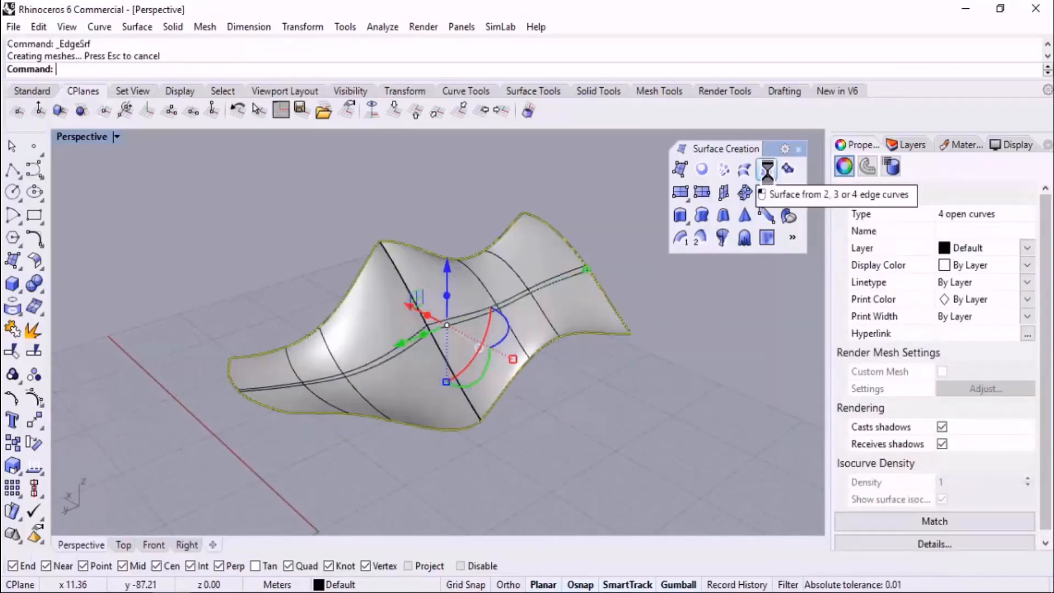
click(599, 405)
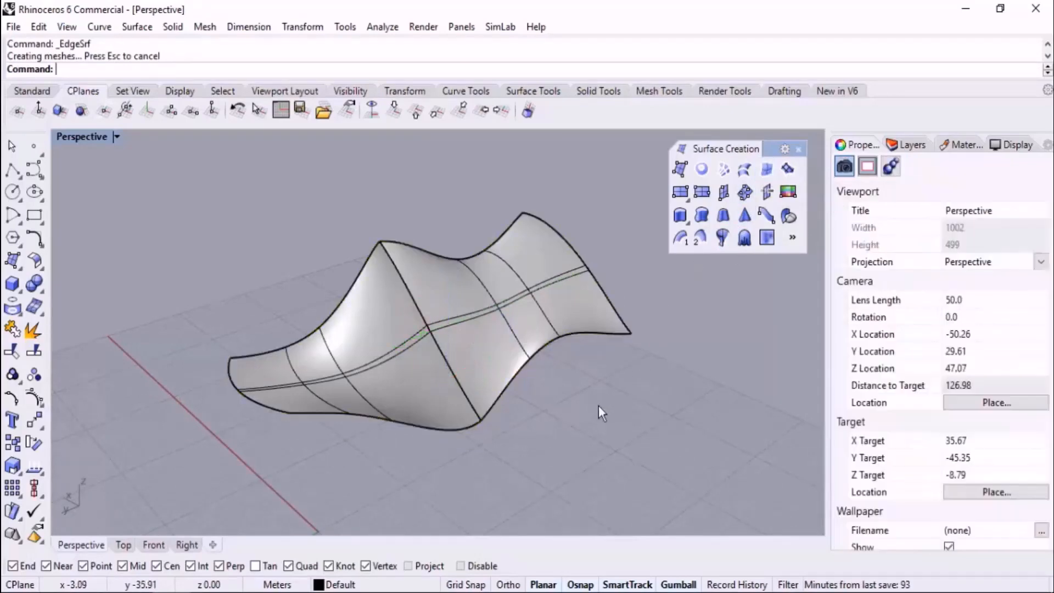
Step: Delete the edge surface while keeping its four boundary curves
scroll(486, 362, up, 2)
mouse_move(472, 365)
right_down()
mouse_move(432, 357)
mouse_move(494, 404)
mouse_move(463, 325)
mouse_move(433, 304)
mouse_move(526, 399)
mouse_move(538, 440)
mouse_move(476, 356)
right_up()
click(475, 356)
key(Delete)
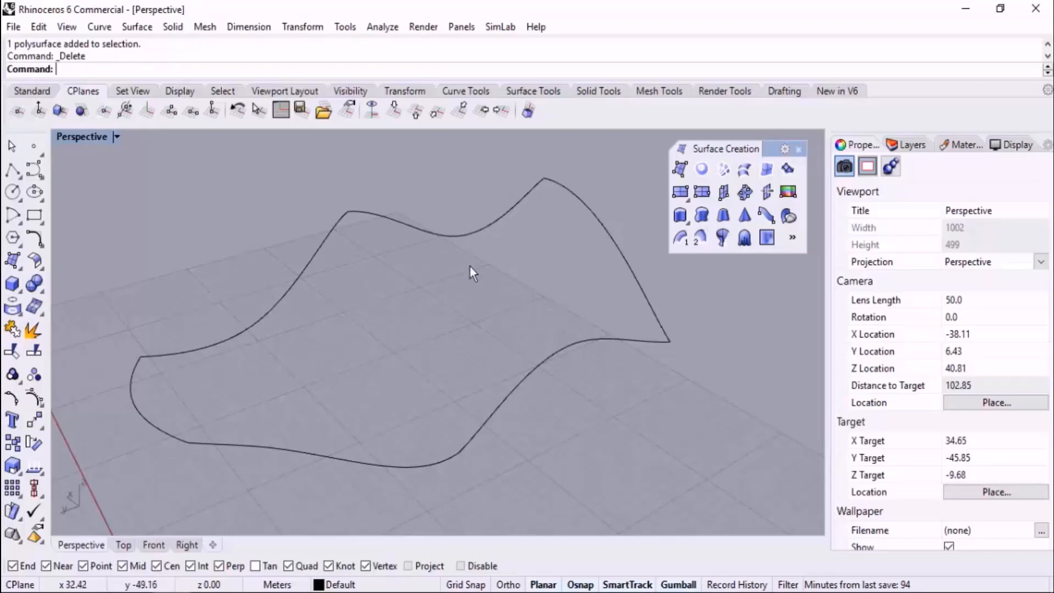
Step: Run EdgeSrf again on the outline's four open curves and examine the creased surface from several angles
scroll(389, 269, down, 2)
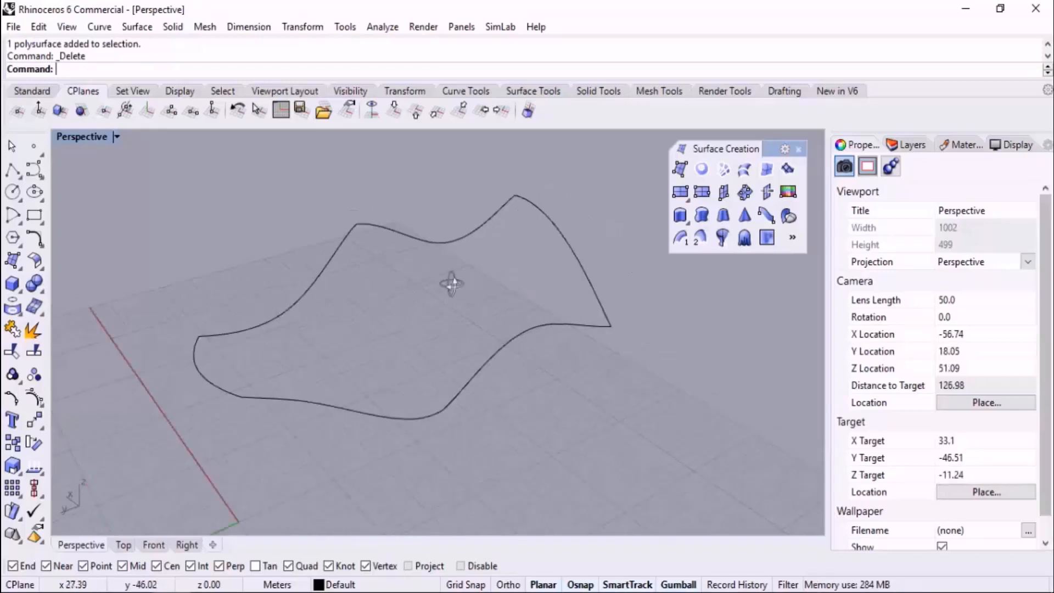
right_drag(452, 282, 443, 289)
click(766, 172)
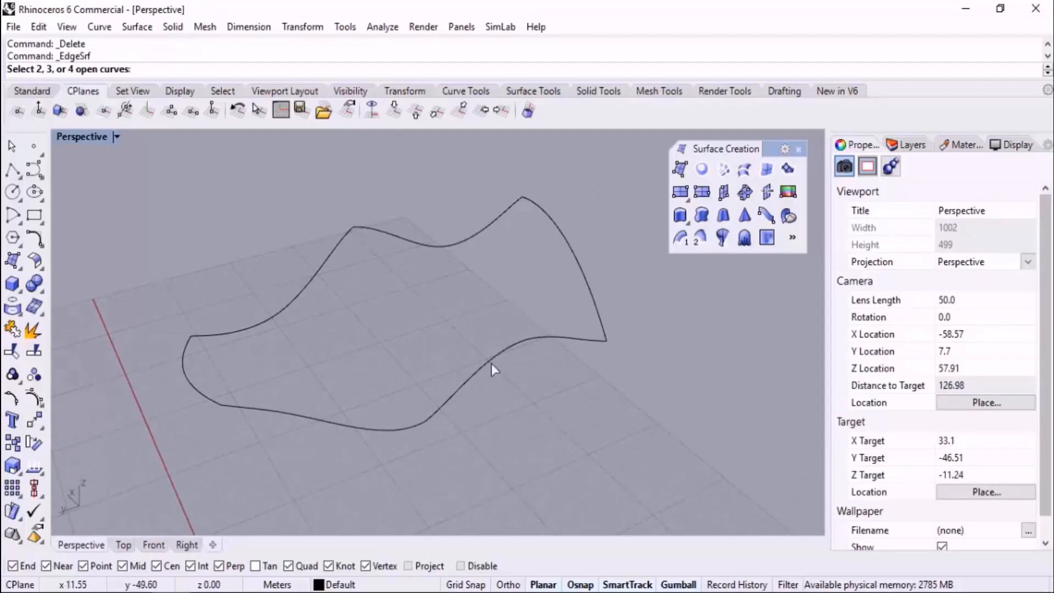
drag(580, 163, 162, 459)
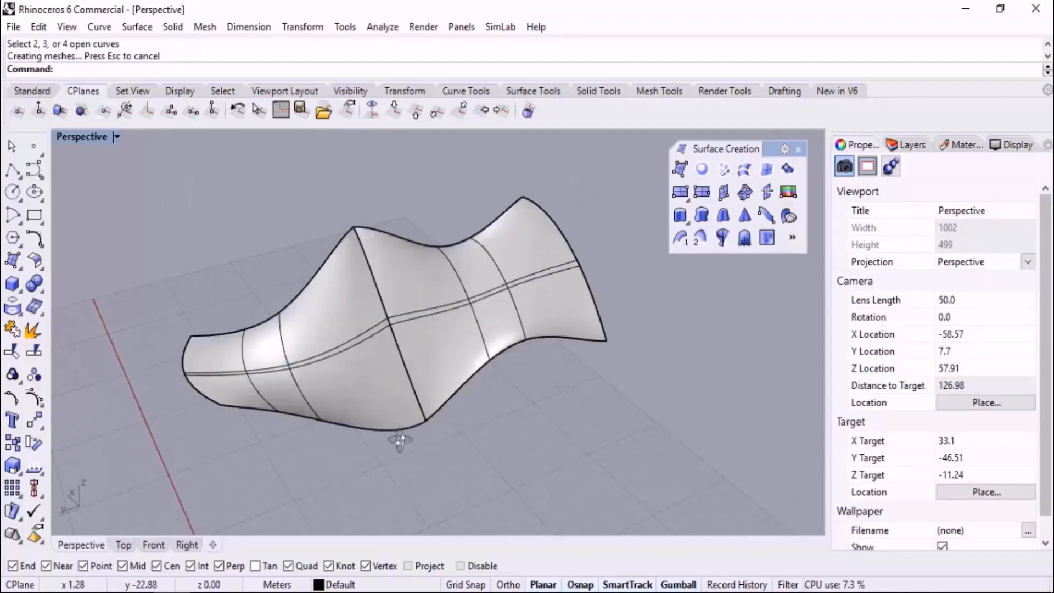
mouse_move(400, 439)
right_down()
mouse_move(341, 328)
mouse_move(353, 377)
mouse_move(440, 423)
mouse_move(416, 439)
right_up()
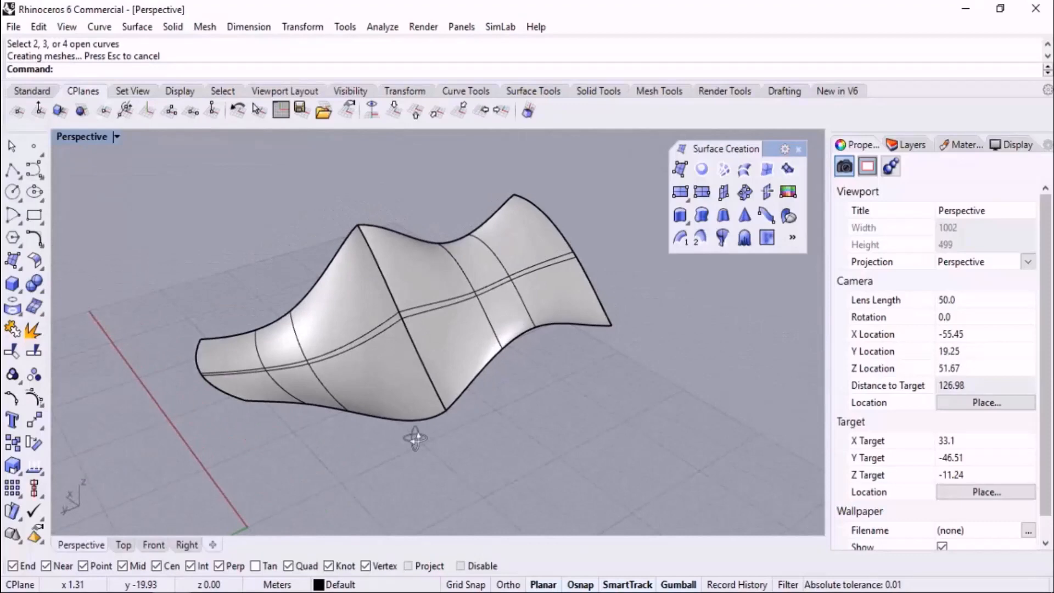
right_drag(415, 438, 439, 398)
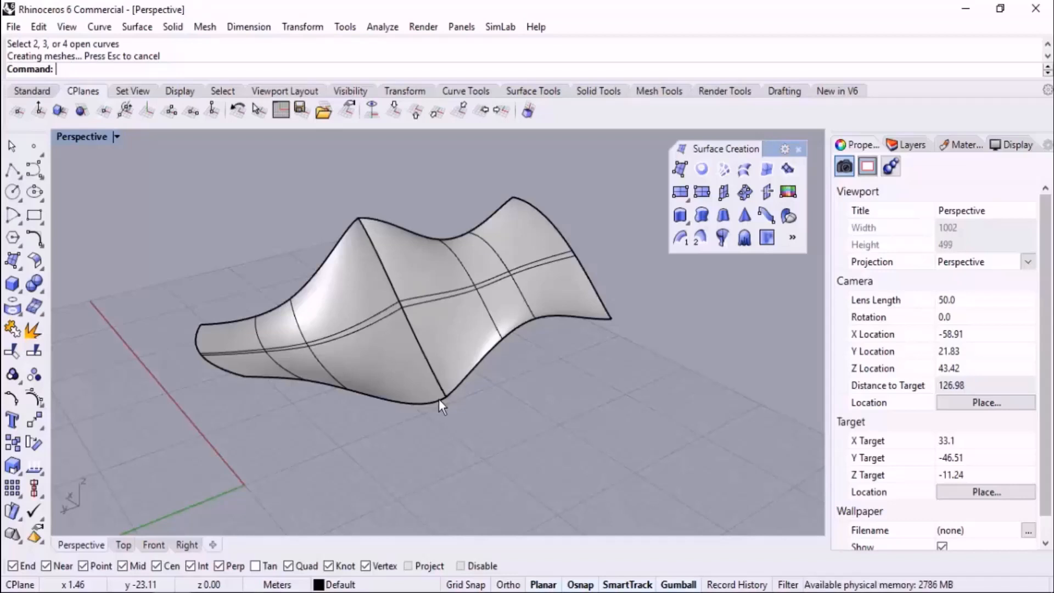
Step: Delete the edge surface and the four outline curves to empty the scene
right_drag(336, 369, 447, 306)
click(453, 297)
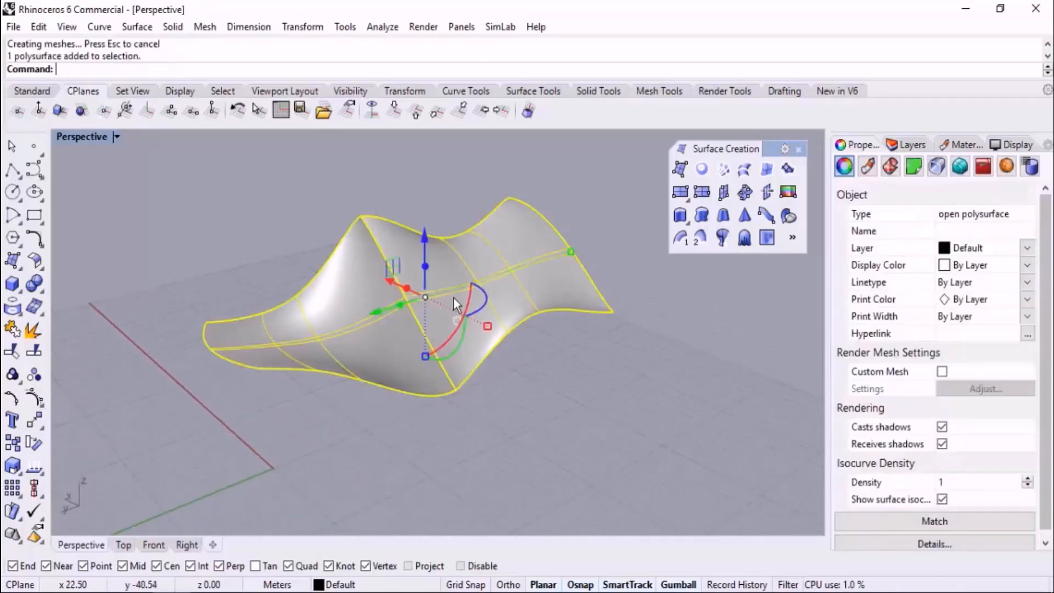
key(Delete)
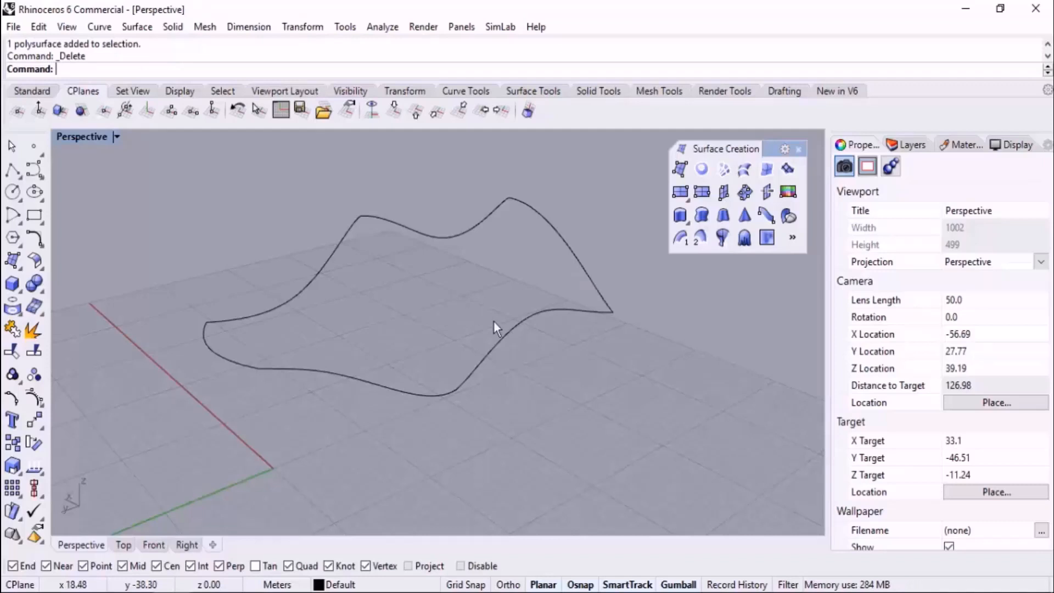
scroll(388, 326, down, 6)
right_drag(447, 291, 460, 316)
drag(520, 232, 246, 448)
key(Delete)
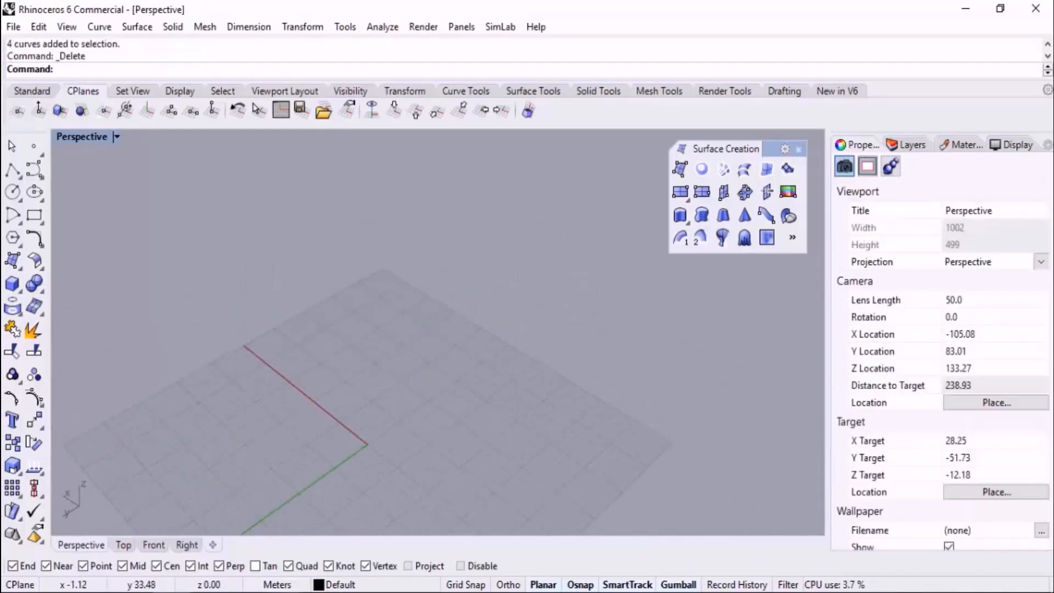
Step: Switch to File Explorer and go back from the Class folder to its parent folder 03
key(alt+Tab)
click(623, 391)
click(400, 169)
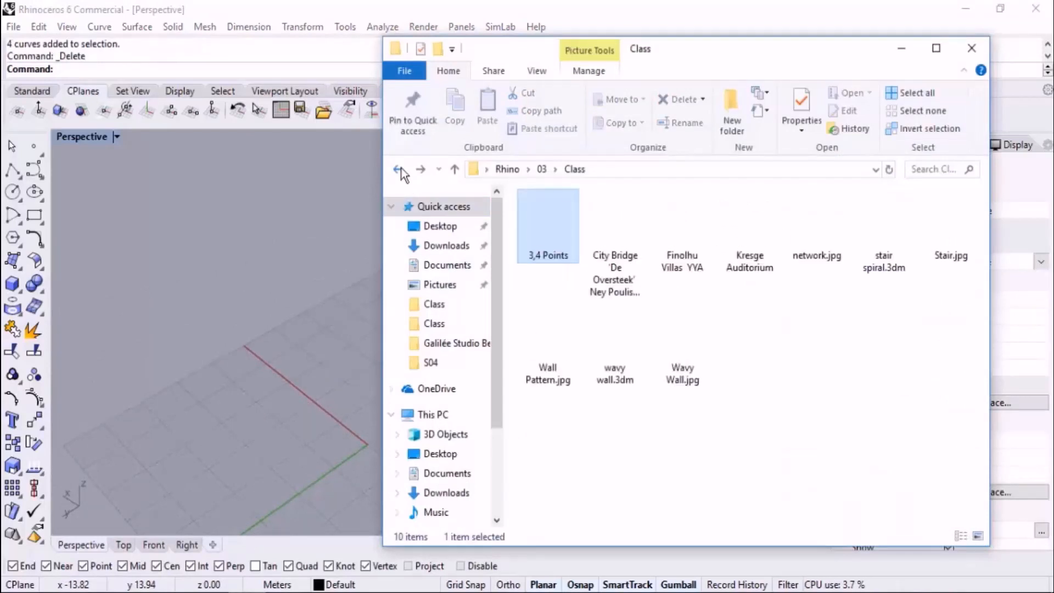
click(398, 170)
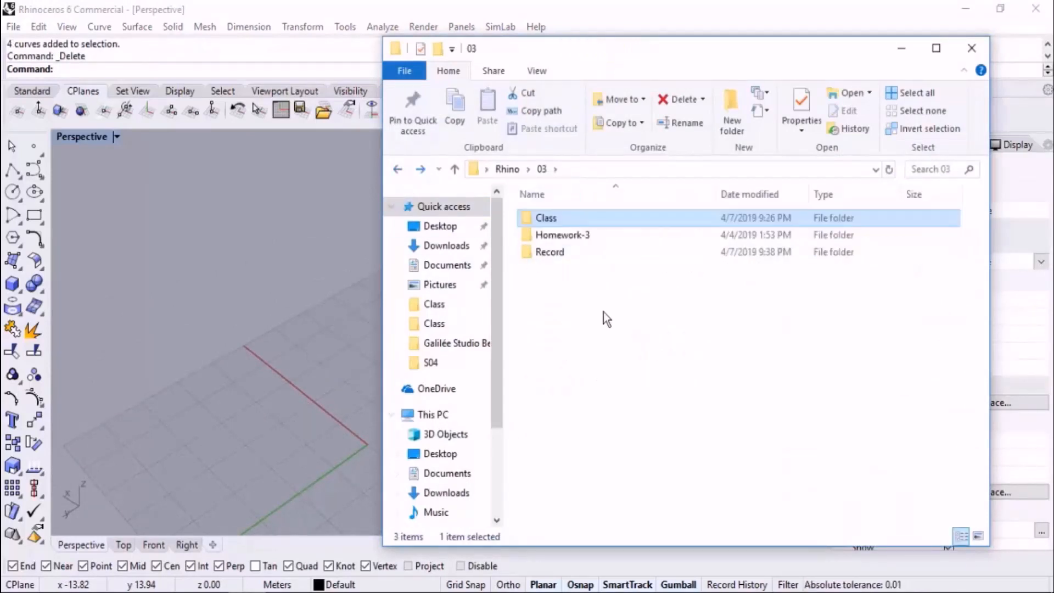
Step: Open the Forest folder inside Homework-3 and look through the forestcrematorium pictures up to the Urns diagram
double_click(560, 240)
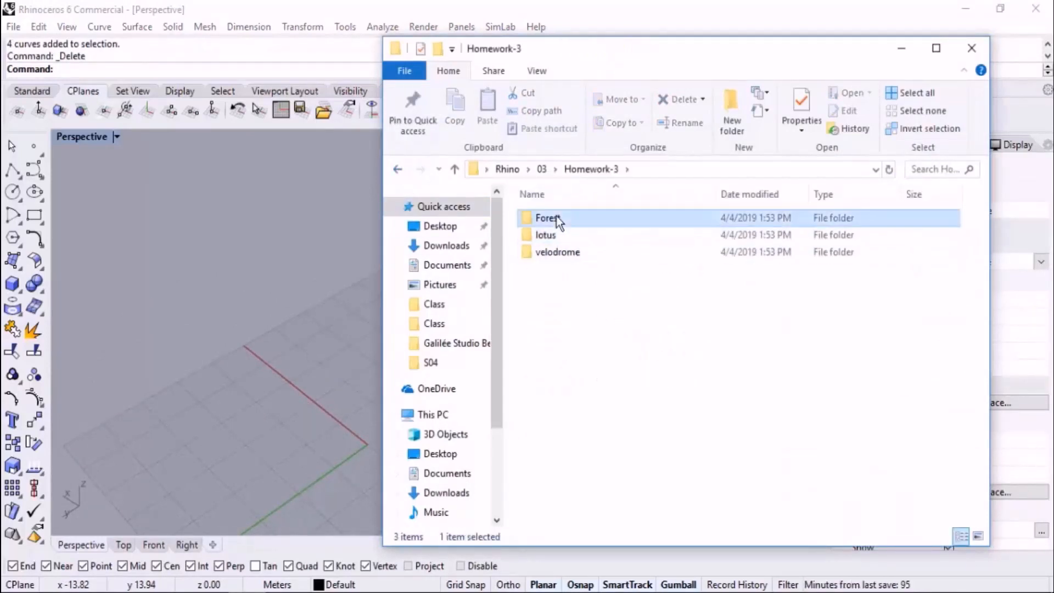
double_click(555, 215)
click(553, 239)
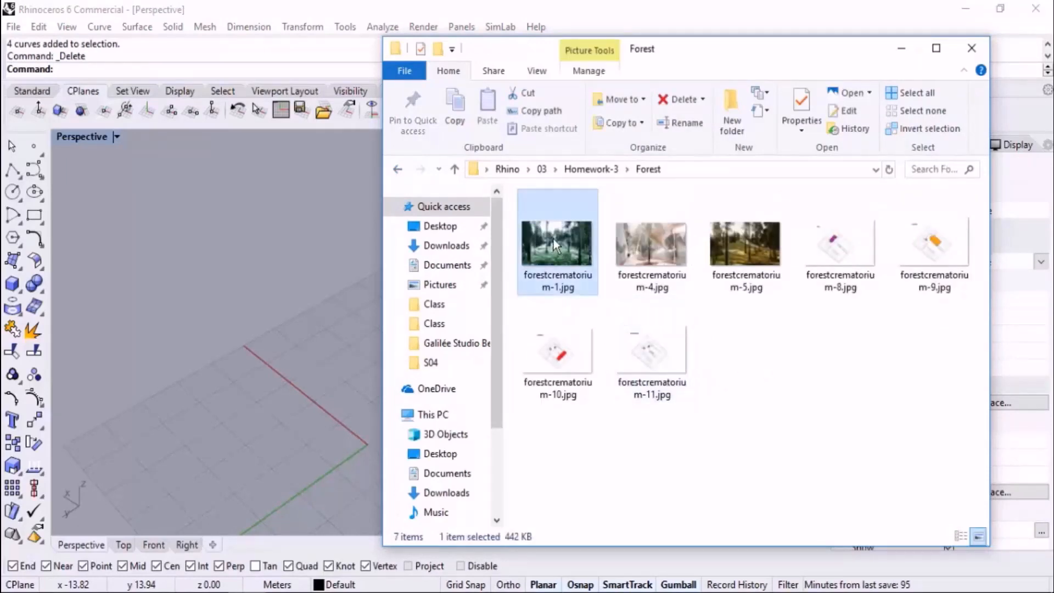
double_click(553, 239)
key(Right)
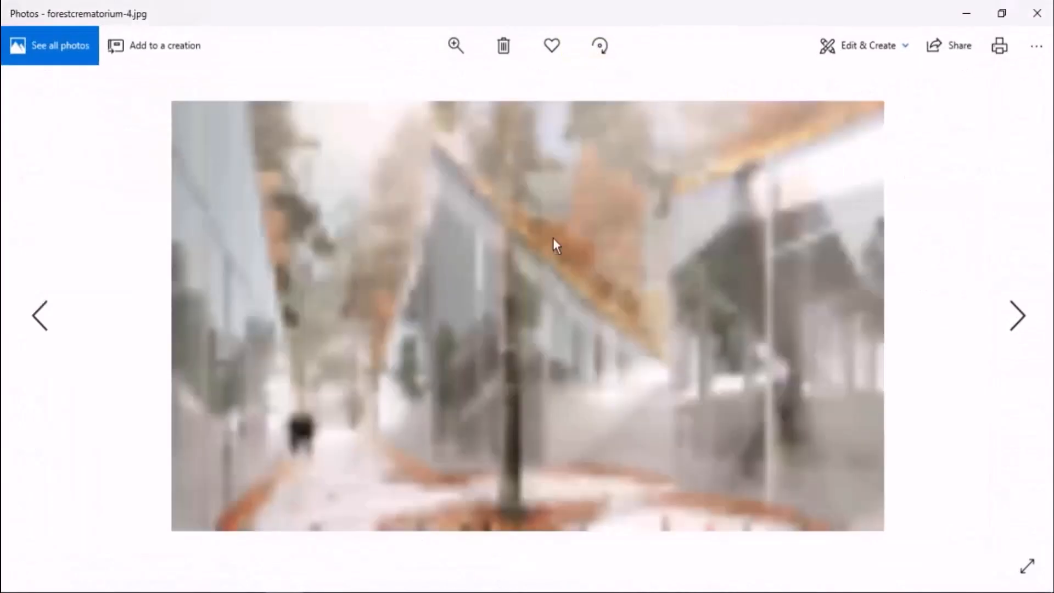
key(Right)
key(Right)
key(Right)
key(Right)
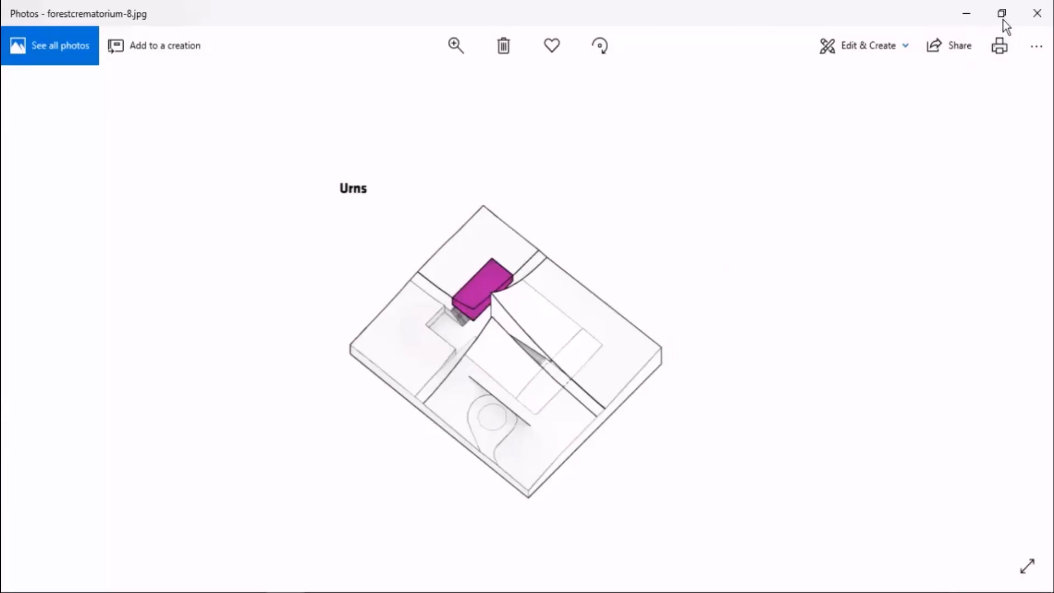
click(964, 15)
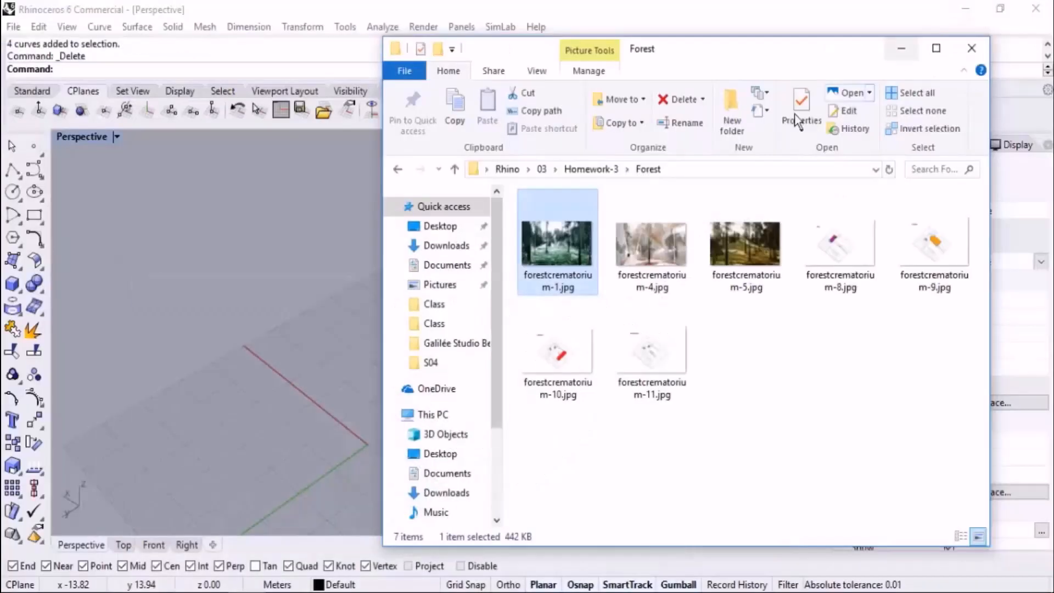
Step: Return to Rhino, close the leftover P (1).jpg photo window and bring up the forestcrematorium-8.jpg diagram
click(325, 325)
scroll(460, 390, up, 5)
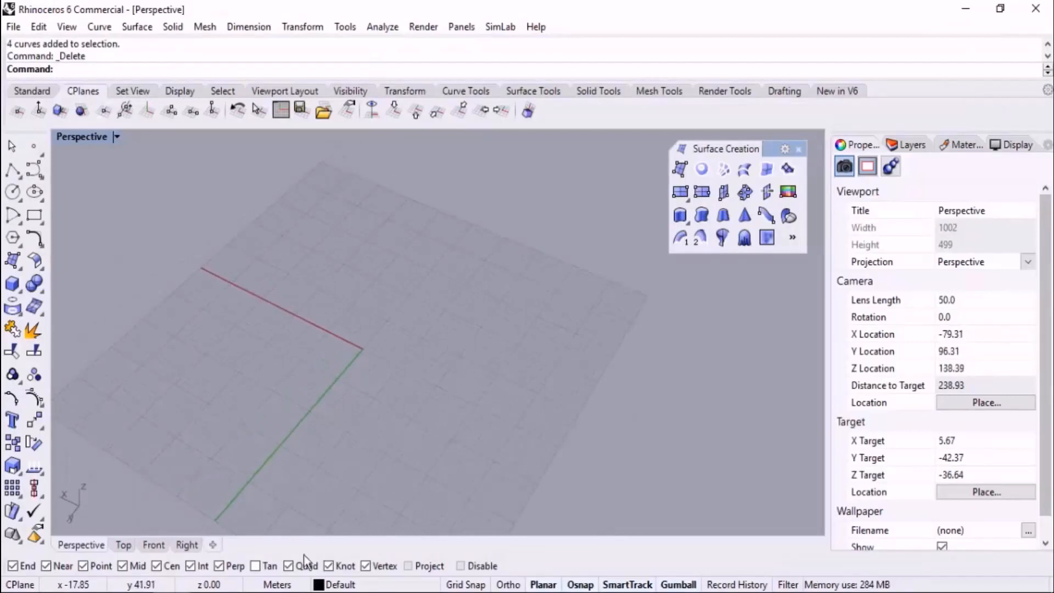
mouse_move(291, 590)
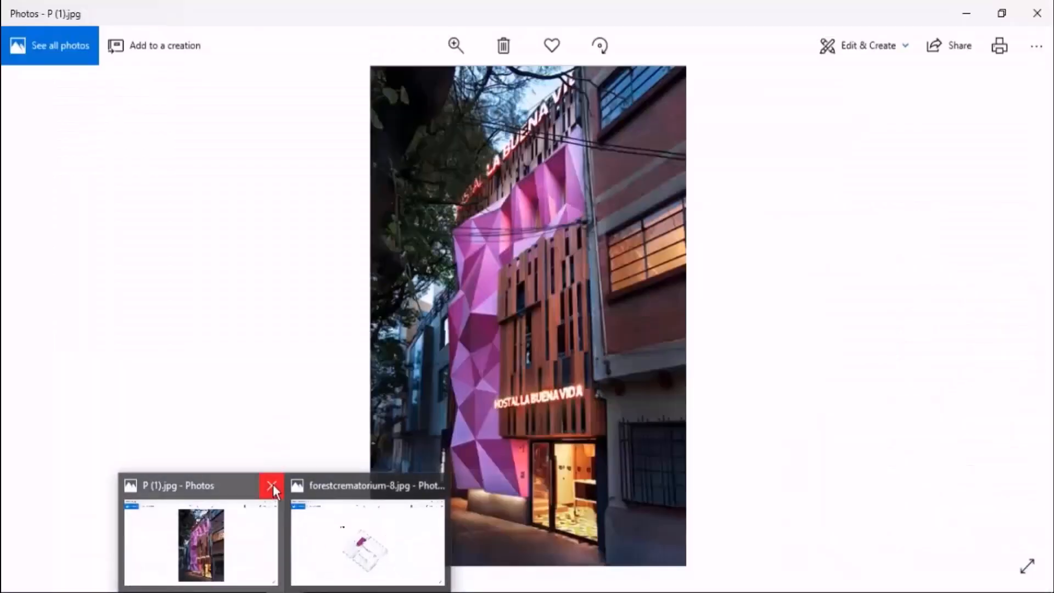
click(272, 485)
click(341, 533)
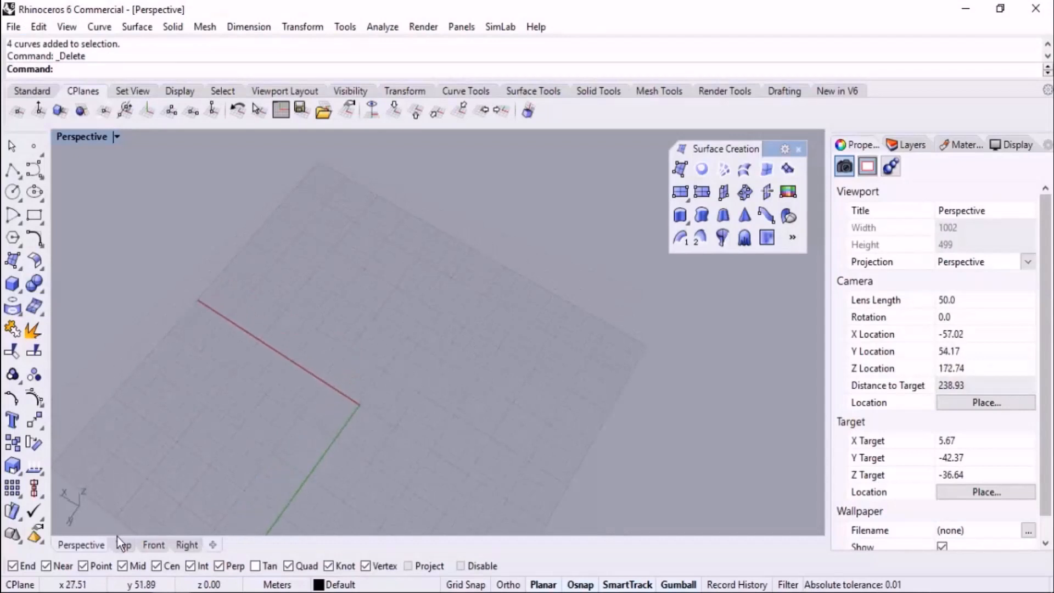
Step: In the Top view, draw an open L-shaped polyline with a horizontal segment about 33 m long and a downward segment about 20 m long
click(123, 544)
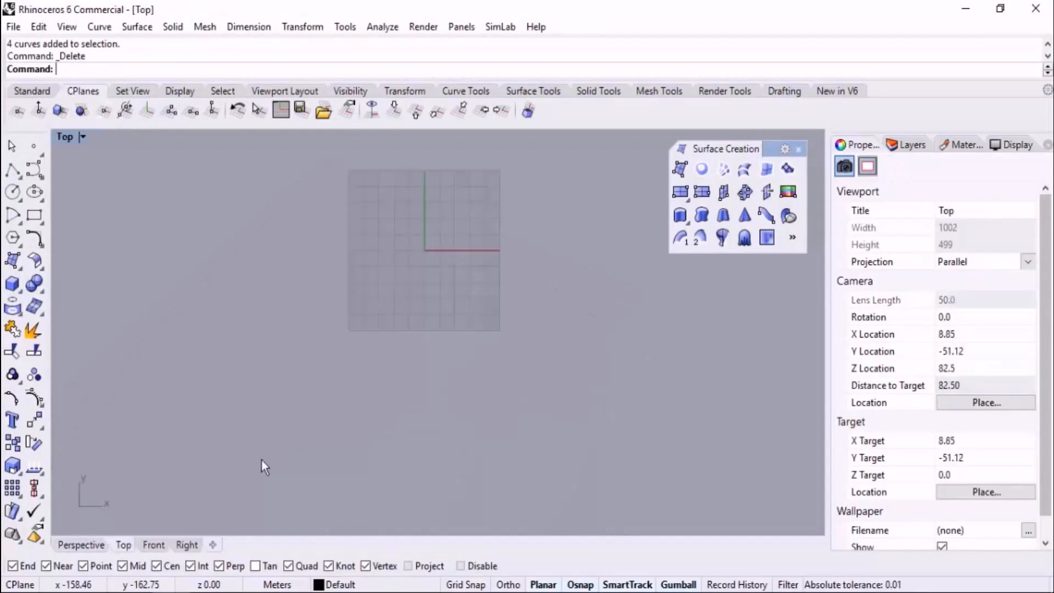
scroll(362, 351, down, 6)
scroll(393, 295, up, 20)
right_drag(535, 221, 436, 291)
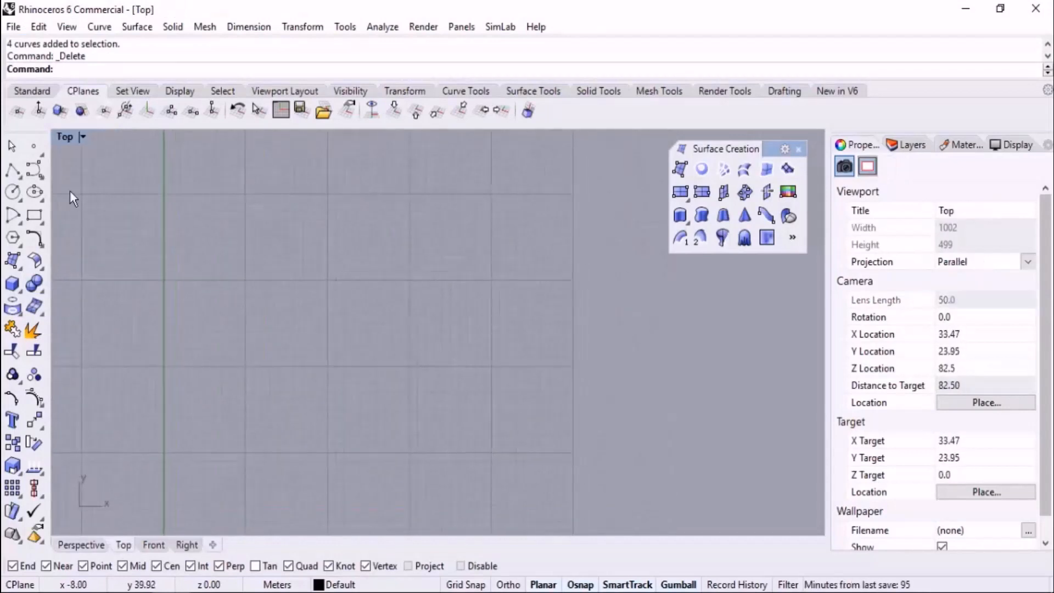
click(12, 171)
click(320, 251)
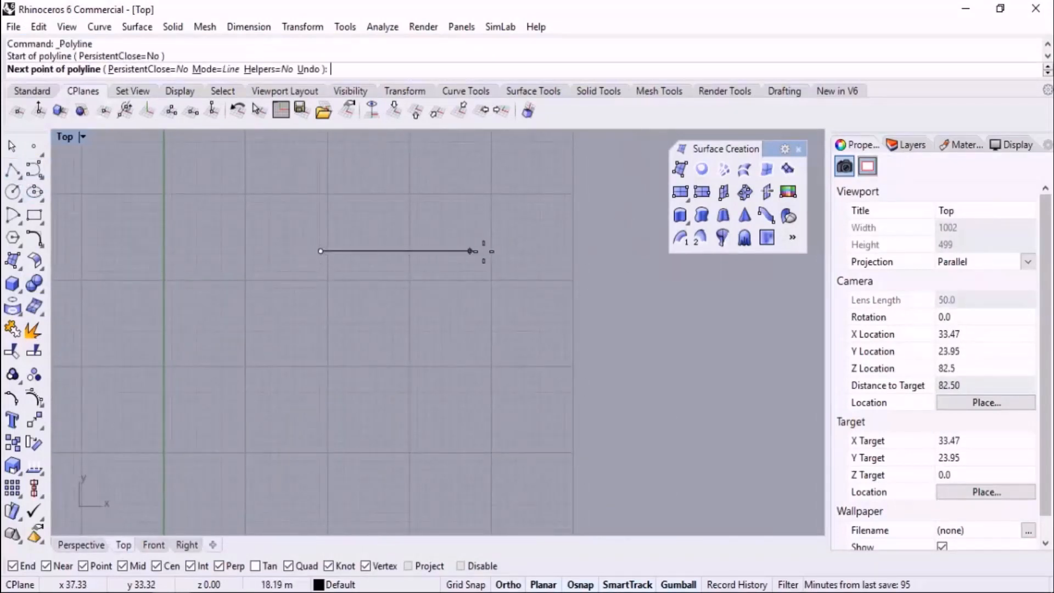
click(595, 251)
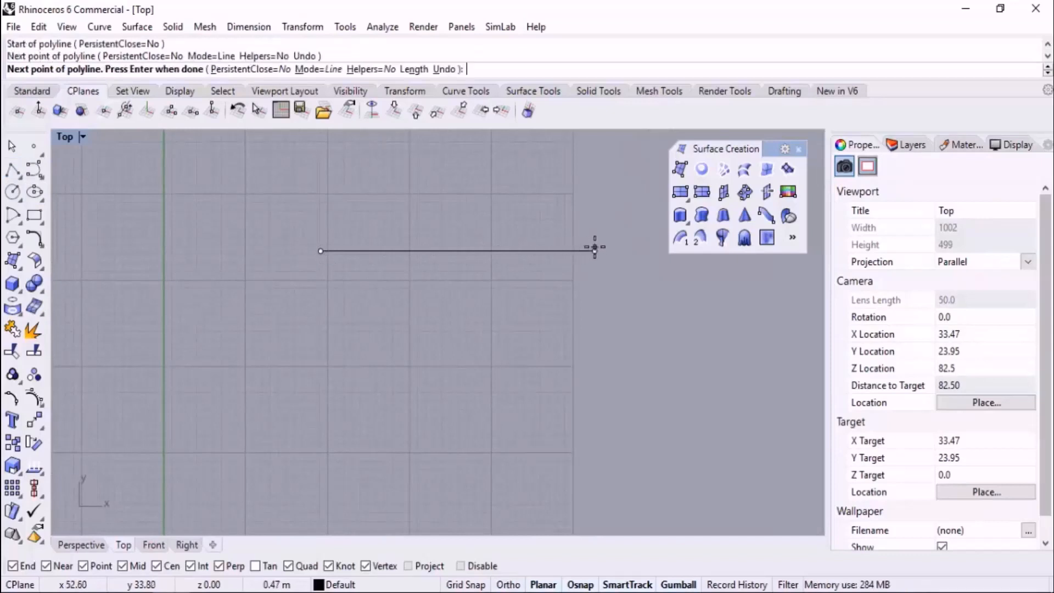
click(595, 422)
key(Return)
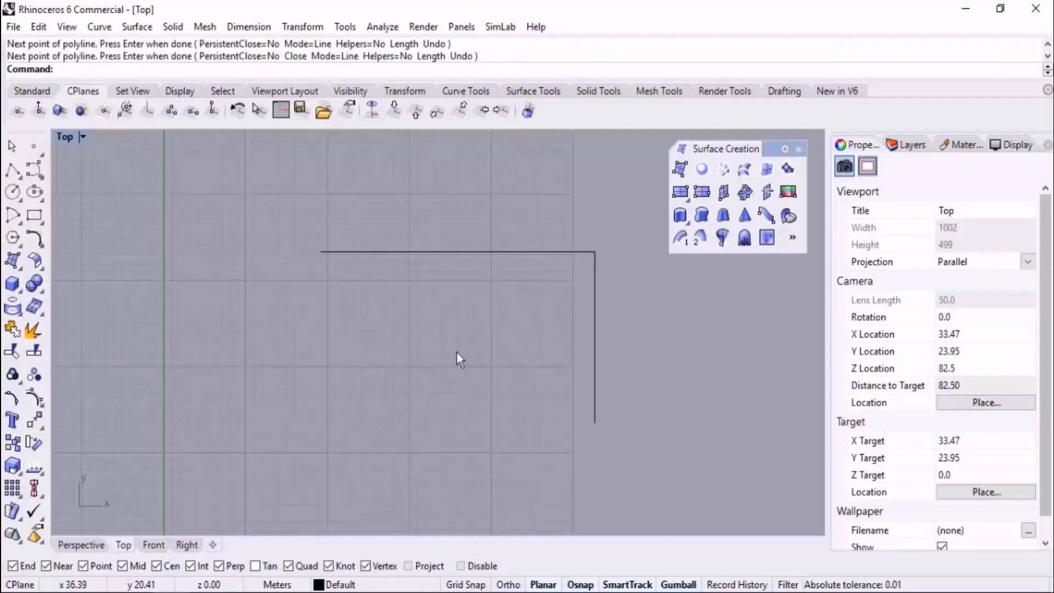
Step: Draw a two-point interpolated curve about 33 m long from the polyline's lower end to directly below its open upper end
right_drag(459, 358, 412, 333)
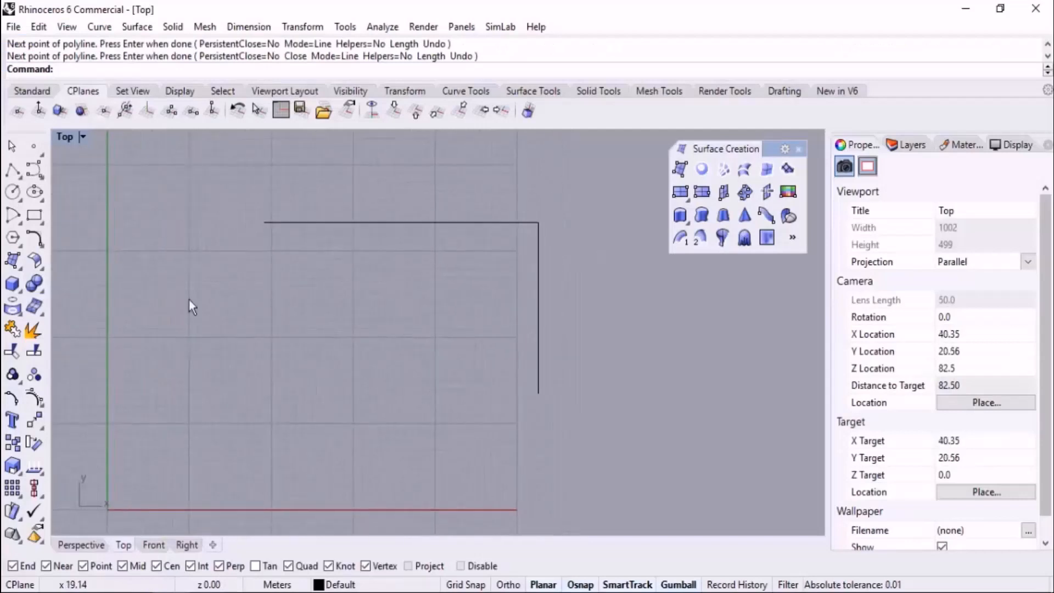
middle_click(126, 225)
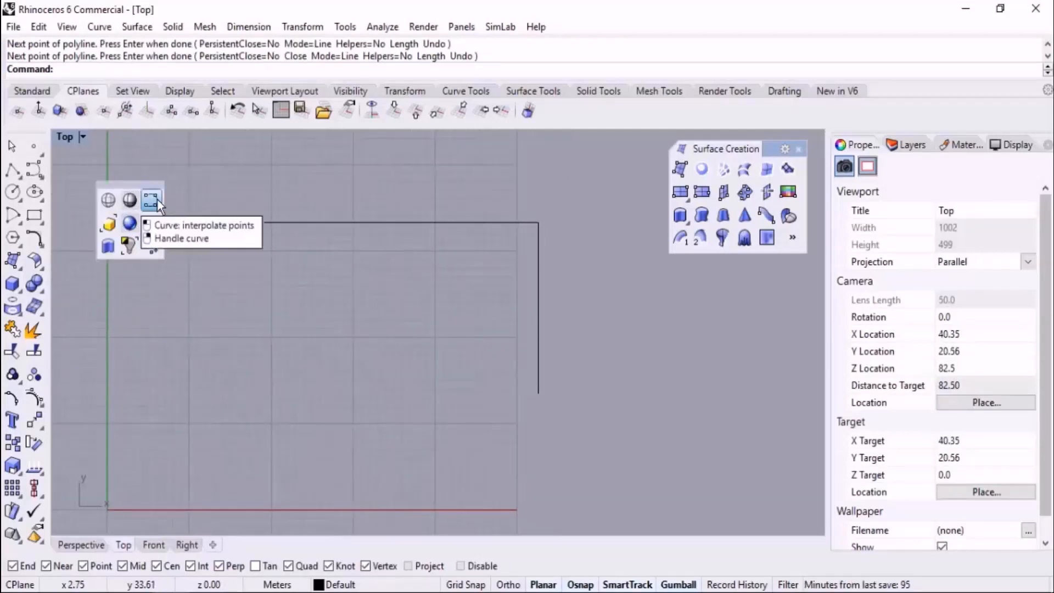
click(150, 200)
click(538, 394)
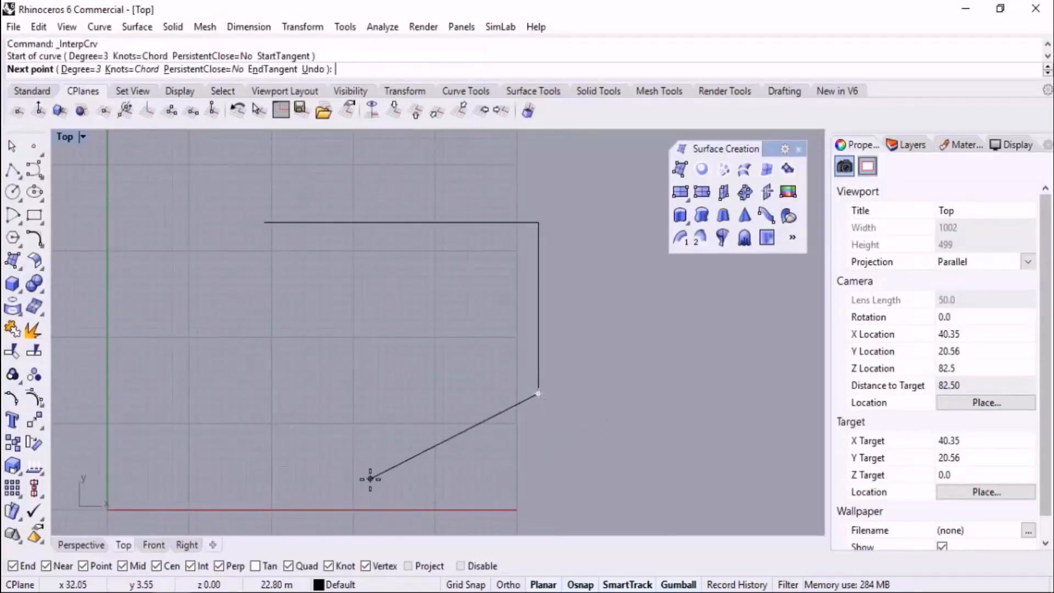
click(264, 392)
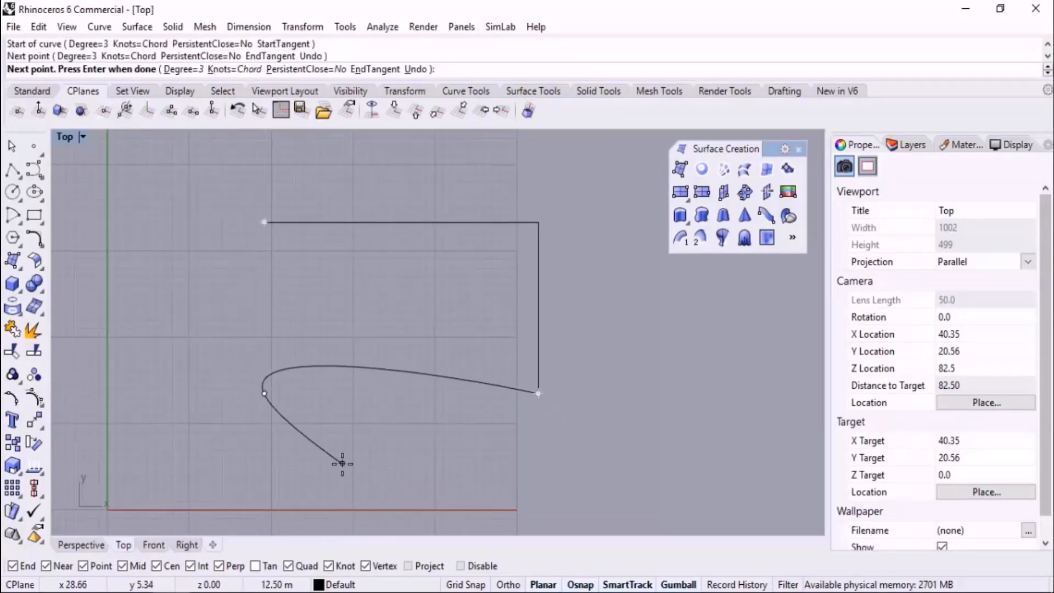
key(Return)
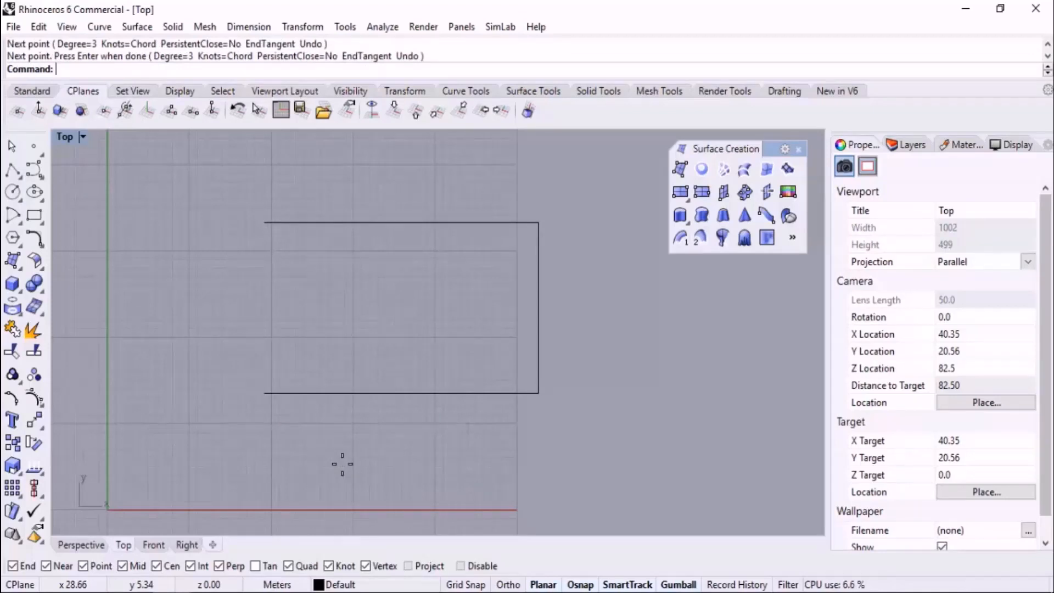
Step: Draw a separate single-segment horizontal polyline just below the interpolated curve, roughly matching its length
right_drag(373, 426, 372, 382)
click(13, 172)
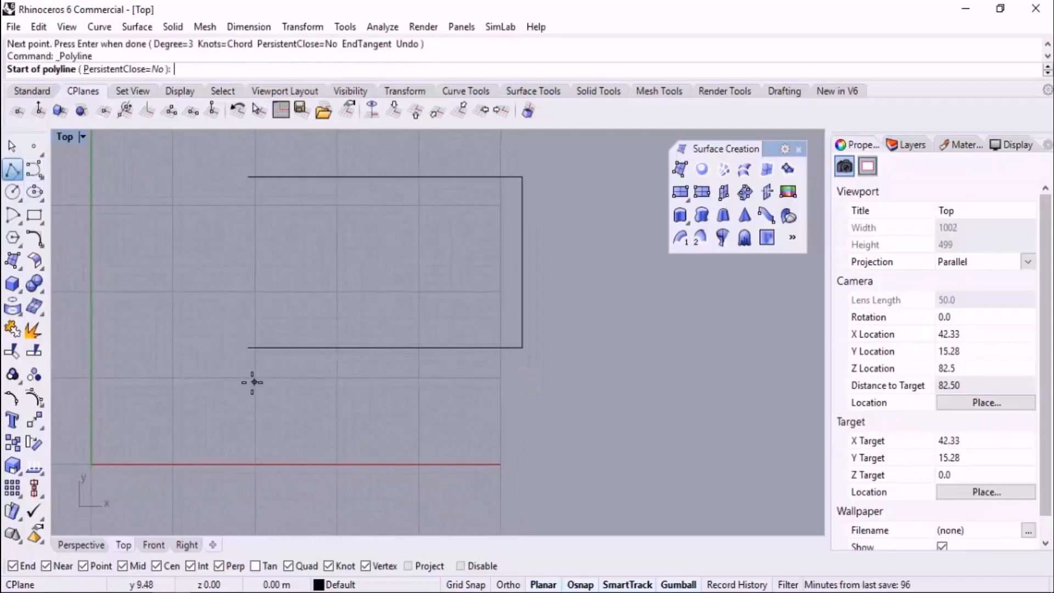
click(250, 381)
click(528, 380)
key(Return)
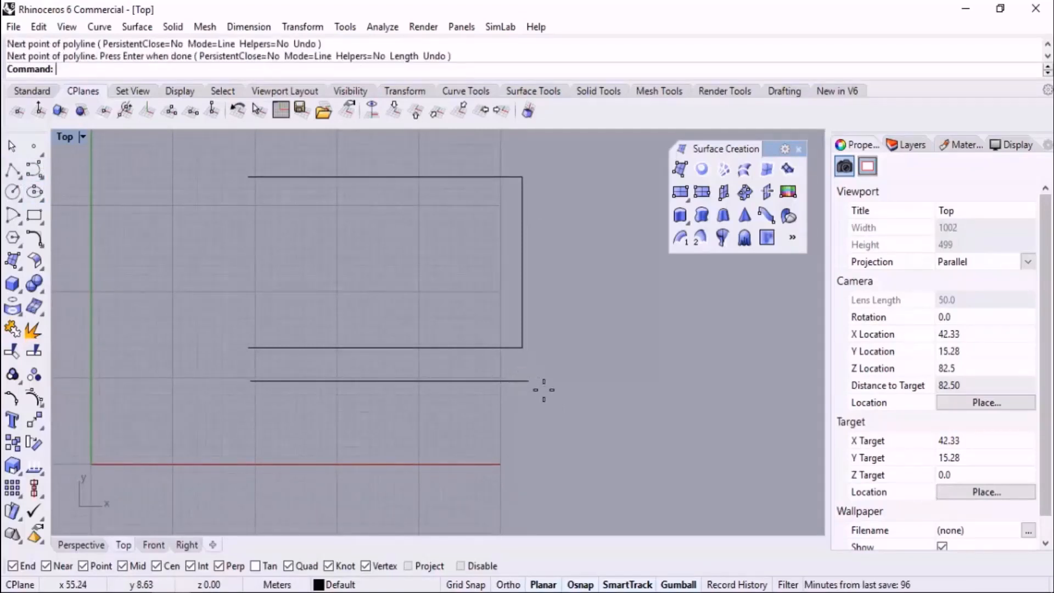
Step: Select the interpolated curve and the separate straight polyline in turn to compare their control points
scroll(387, 348, up, 2)
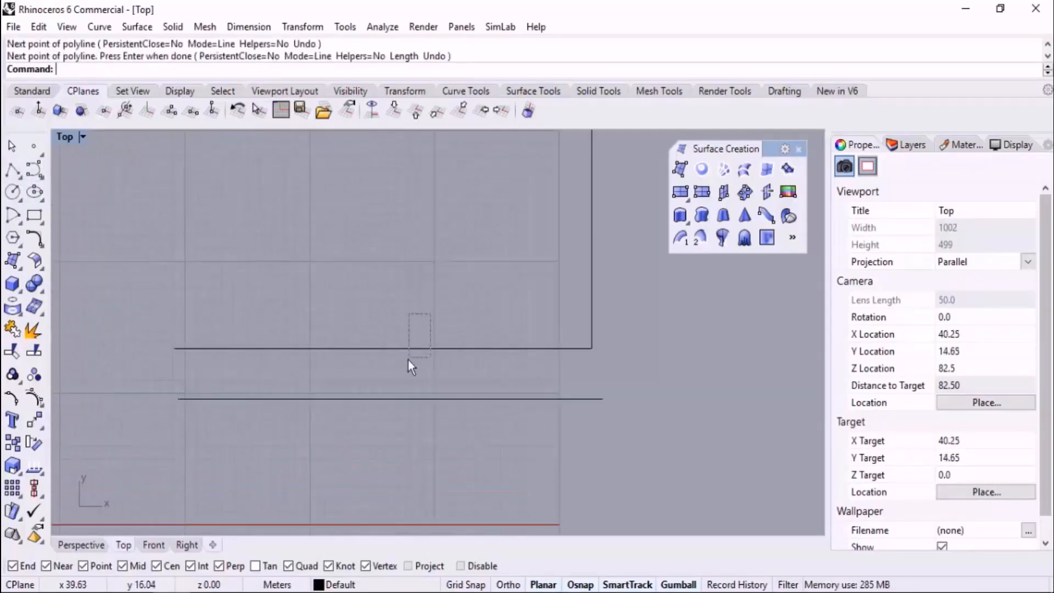
click(410, 348)
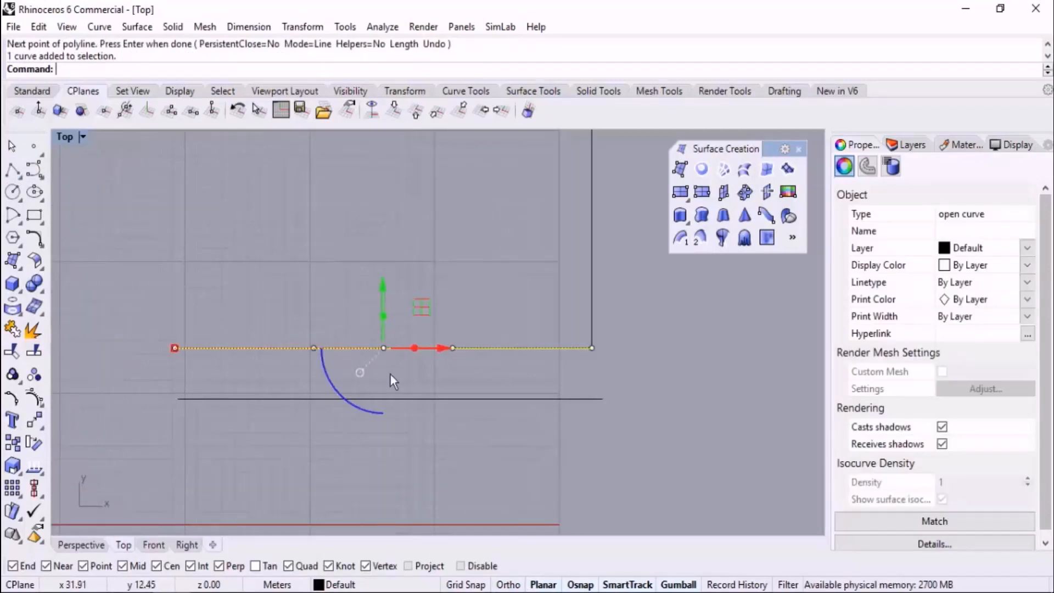
click(442, 399)
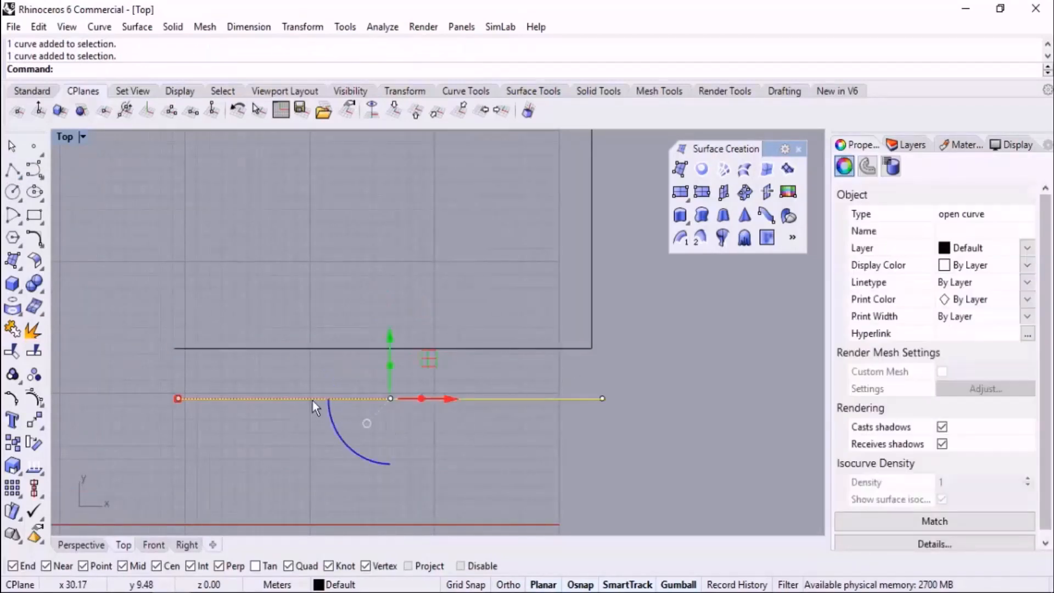
click(551, 444)
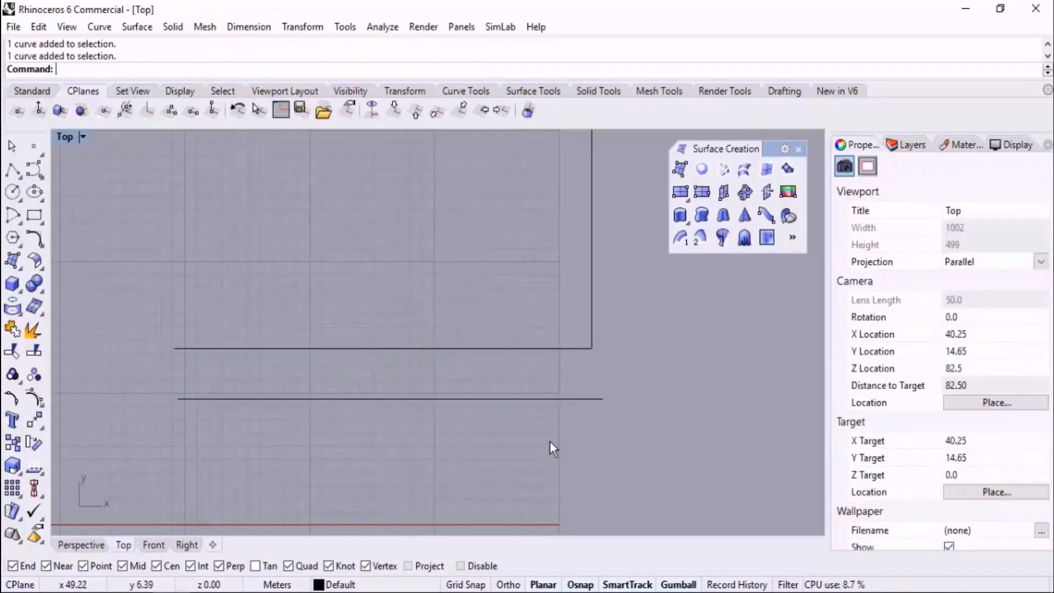
Step: In the Perspective view, show the separate polyline's control points and raise its end point nearer the origin vertically
click(81, 544)
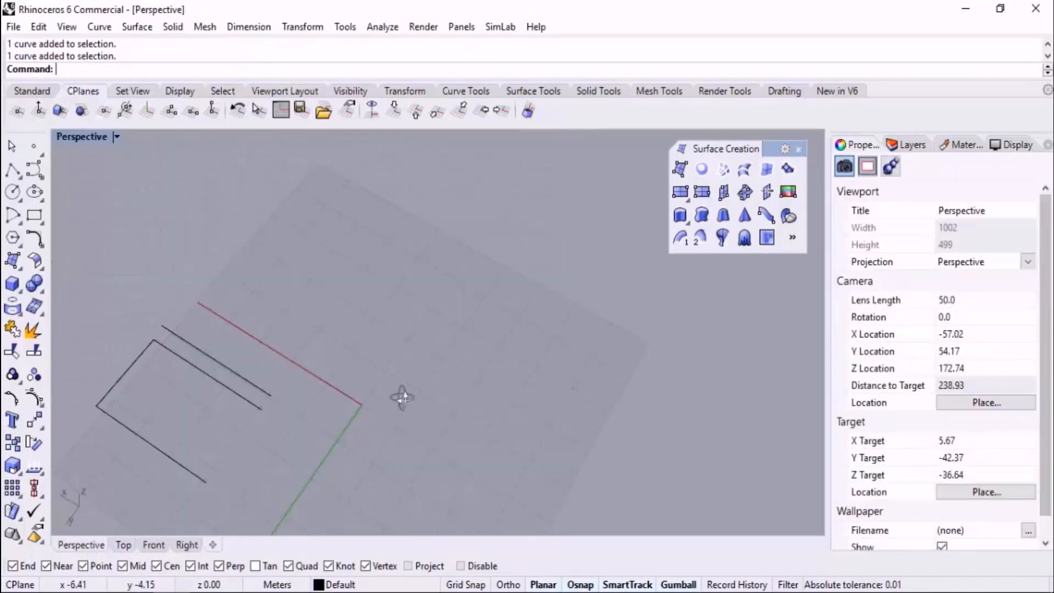
right_drag(403, 395, 414, 344)
scroll(339, 305, up, 8)
click(350, 368)
scroll(455, 376, down, 4)
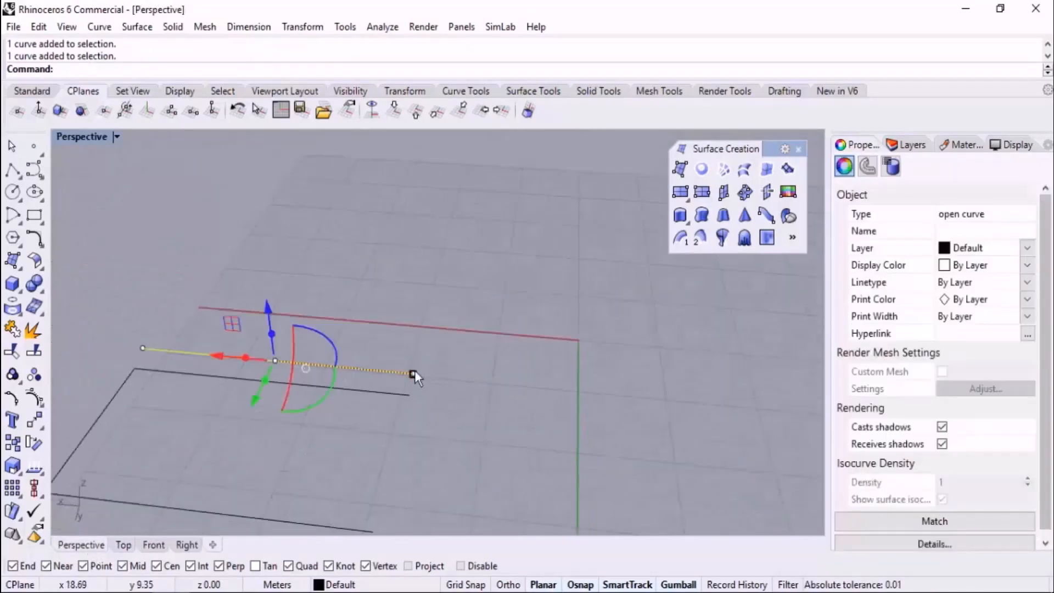
key(F10)
drag(384, 331, 450, 407)
drag(413, 328, 404, 191)
key(Escape)
key(Escape)
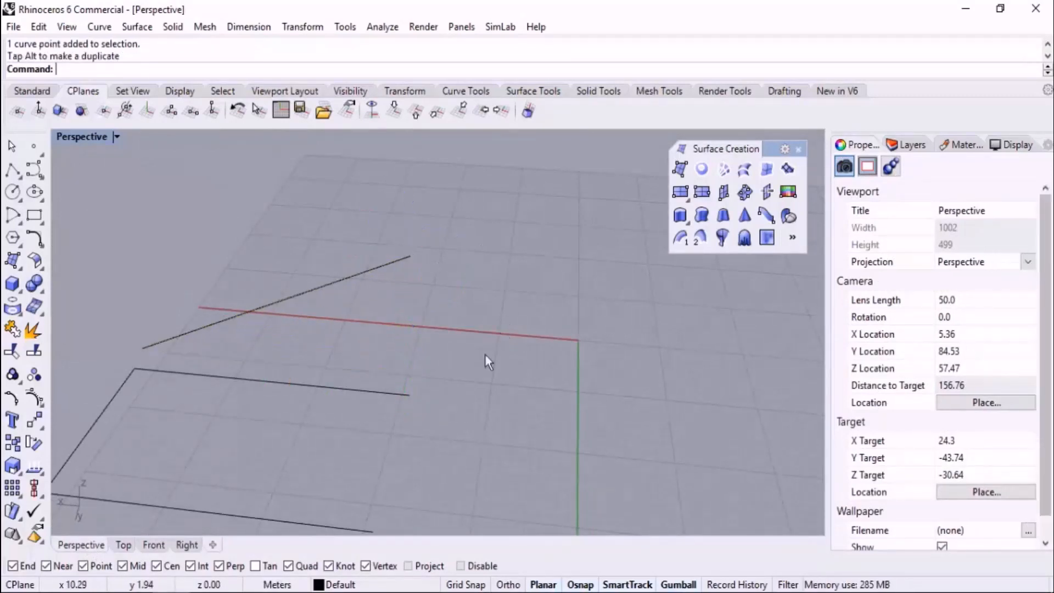
Step: Show the interpolated curve's control points, raise its free end point vertically so the curve bends, and inspect both shapes
click(405, 395)
key(F10)
drag(383, 443, 422, 275)
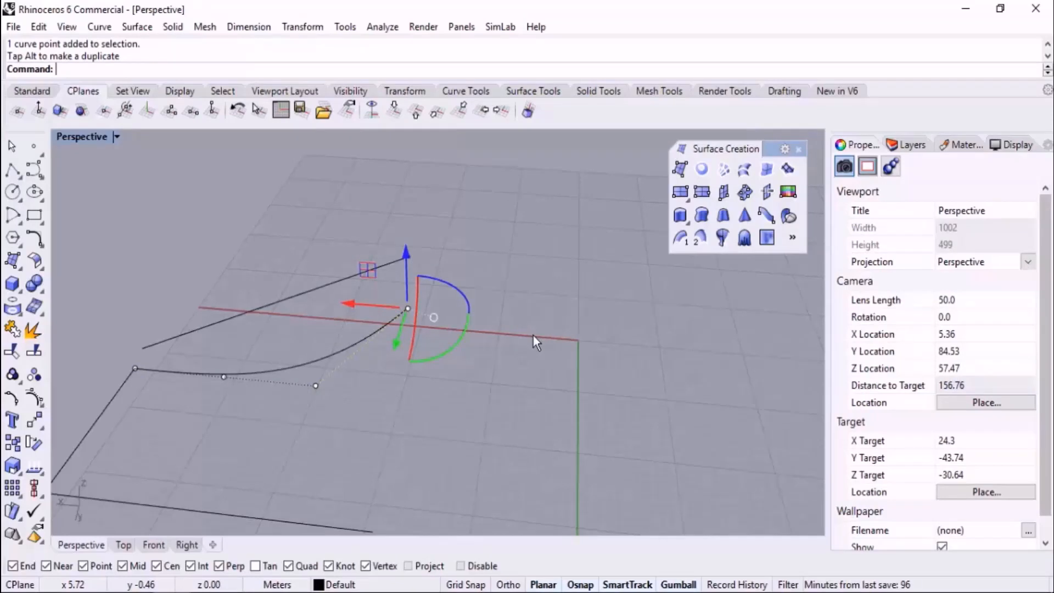
right_drag(533, 335, 442, 339)
key(Escape)
key(Escape)
scroll(513, 354, down, 6)
scroll(533, 266, up, 4)
right_drag(533, 264, 346, 295)
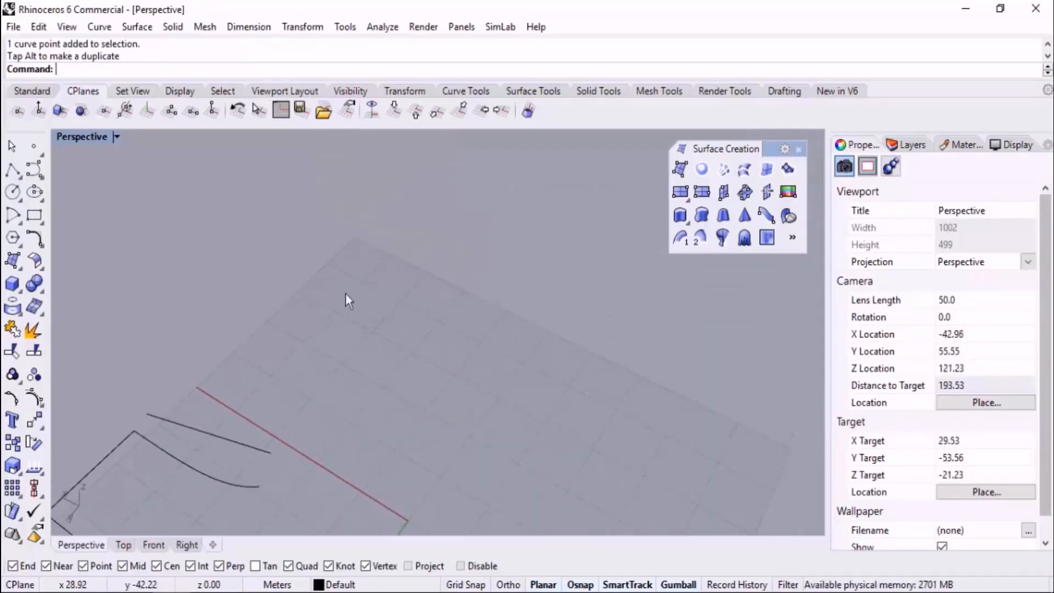
Step: Draw two separate vertical lines on the empty part of the grid, the first about 26 m high
click(25, 173)
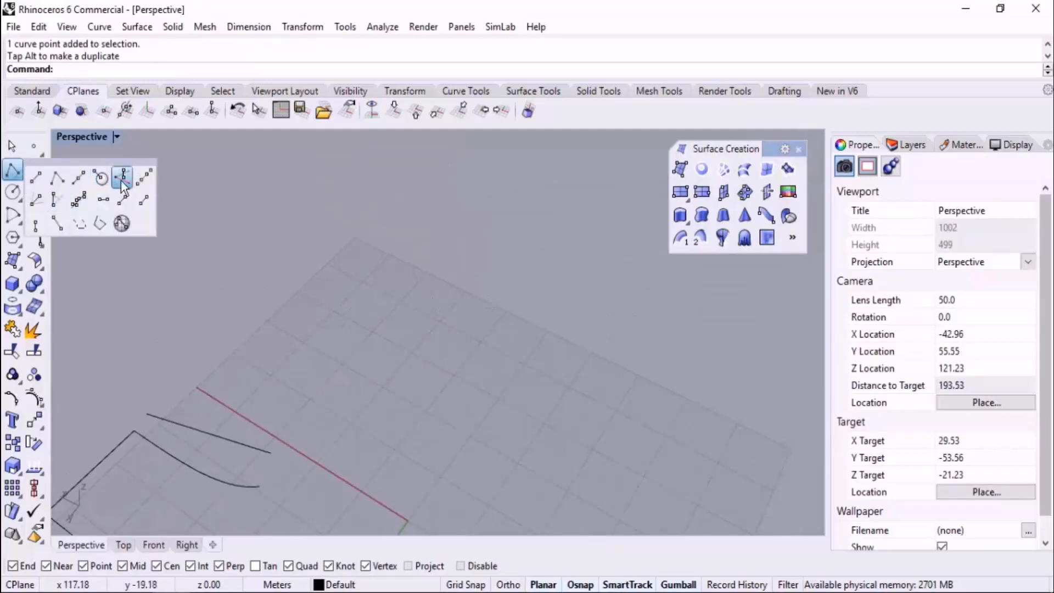
click(125, 178)
click(349, 327)
click(349, 234)
key(Return)
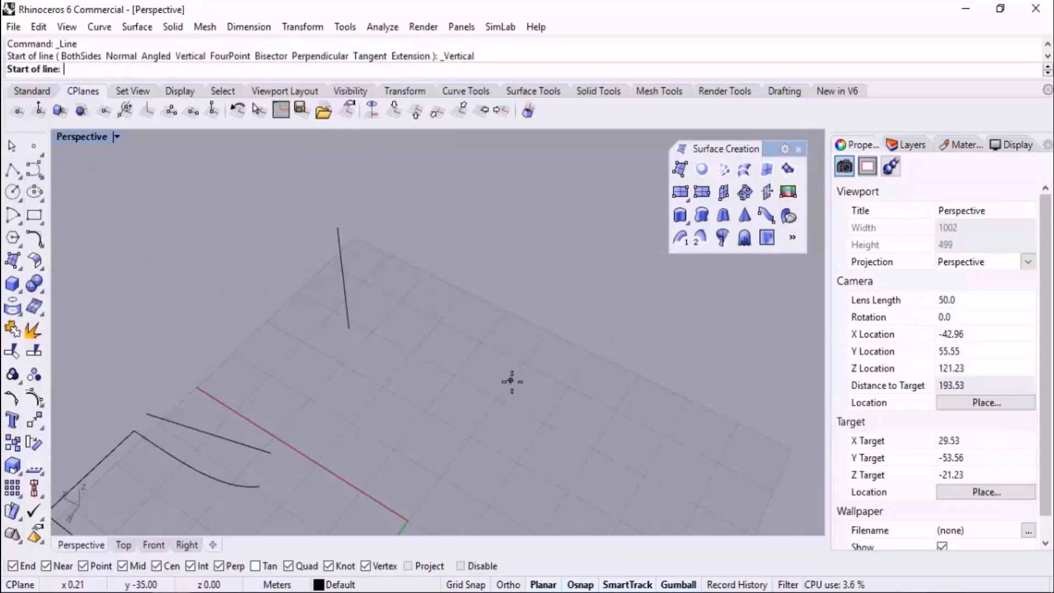
click(512, 380)
click(519, 298)
key(Return)
right_drag(560, 368, 485, 252)
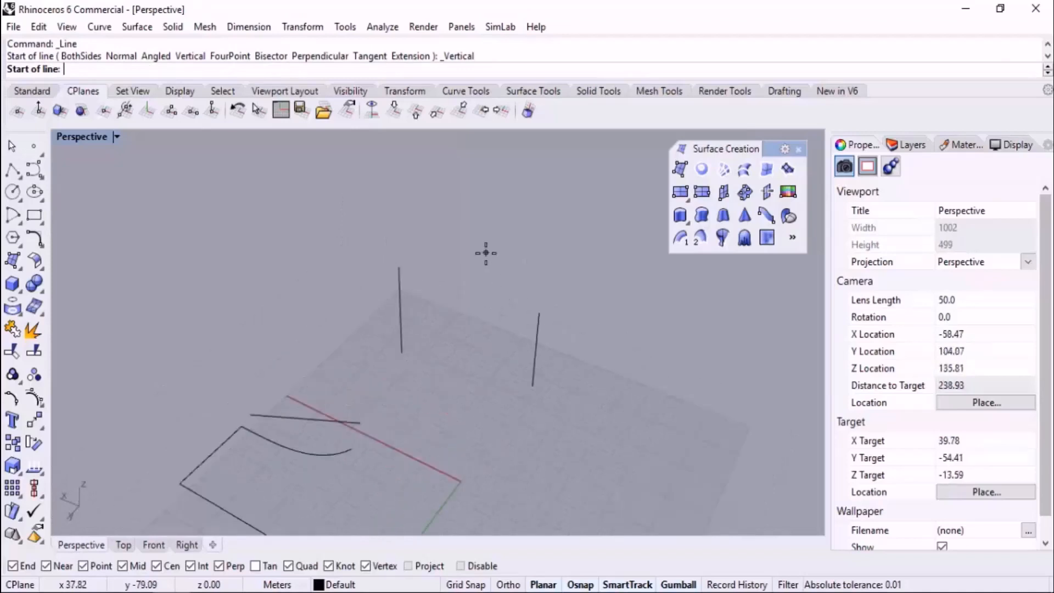
Step: Connect the tops of the two vertical lines with a two-point interpolated curve and select it
click(39, 175)
click(77, 179)
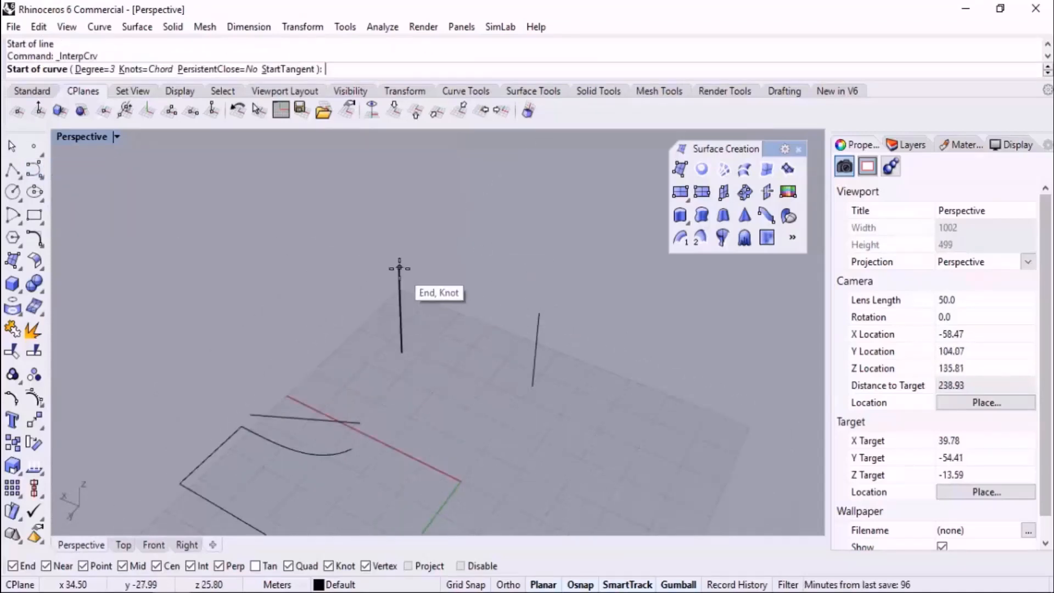
click(399, 269)
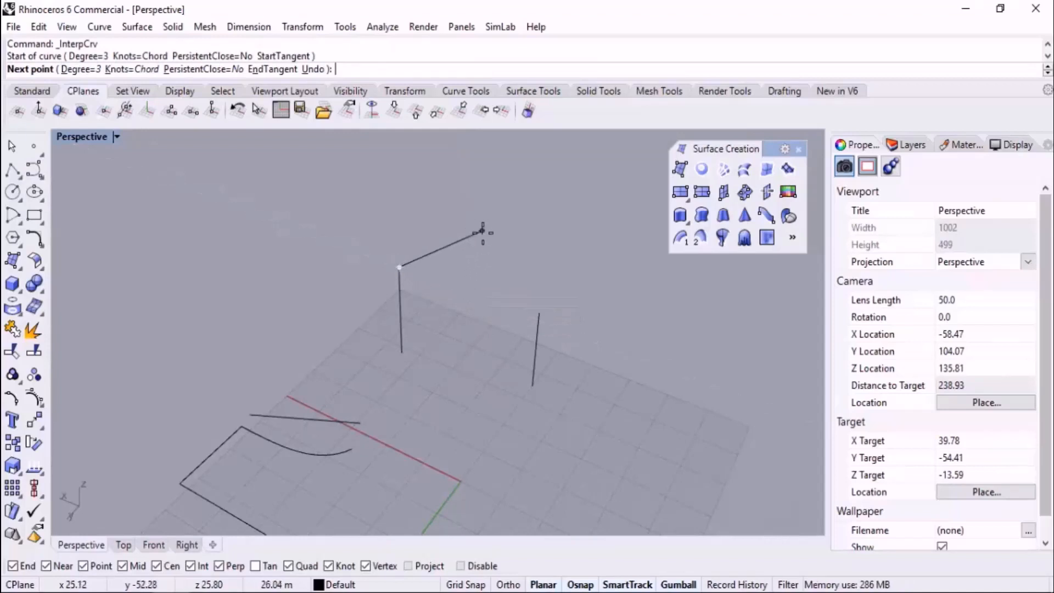
click(539, 314)
key(Return)
click(443, 284)
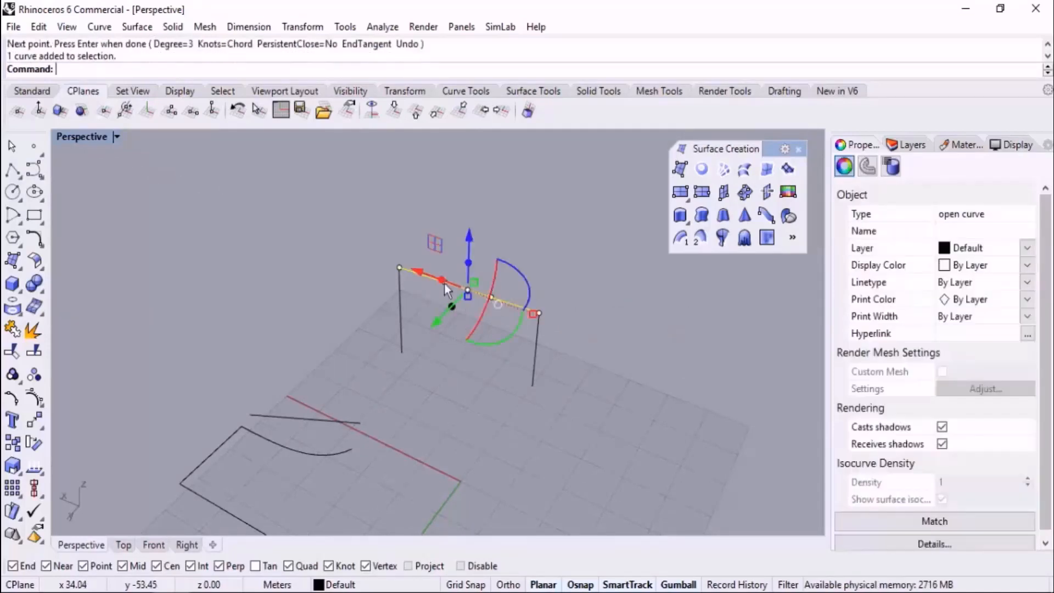
Step: Raise the two middle control points of the interpolated curve vertically so it arches between the vertical lines' tops
drag(422, 203, 483, 203)
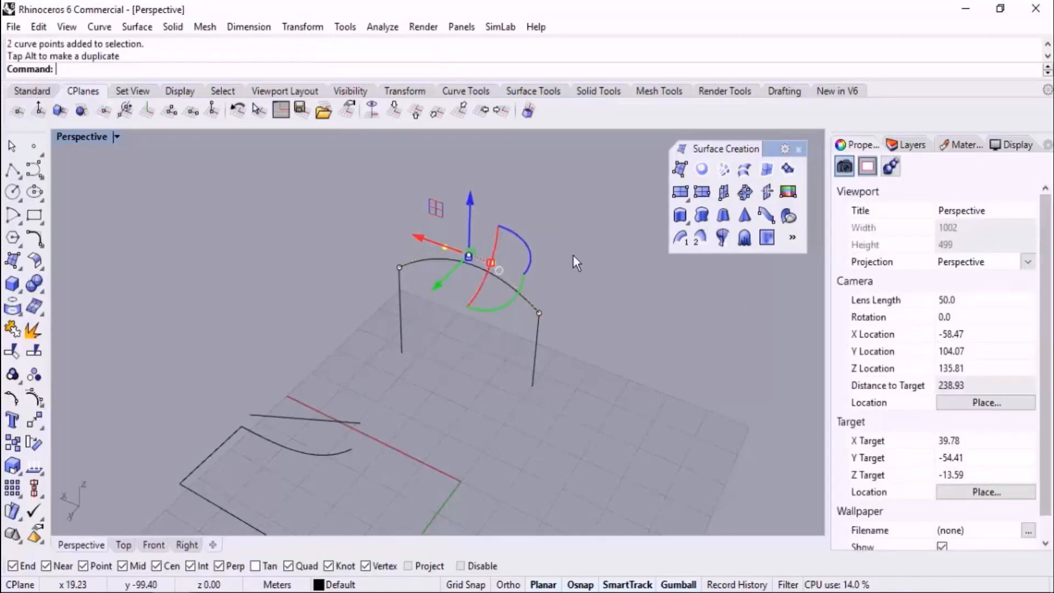
right_drag(582, 235, 546, 258)
key(Escape)
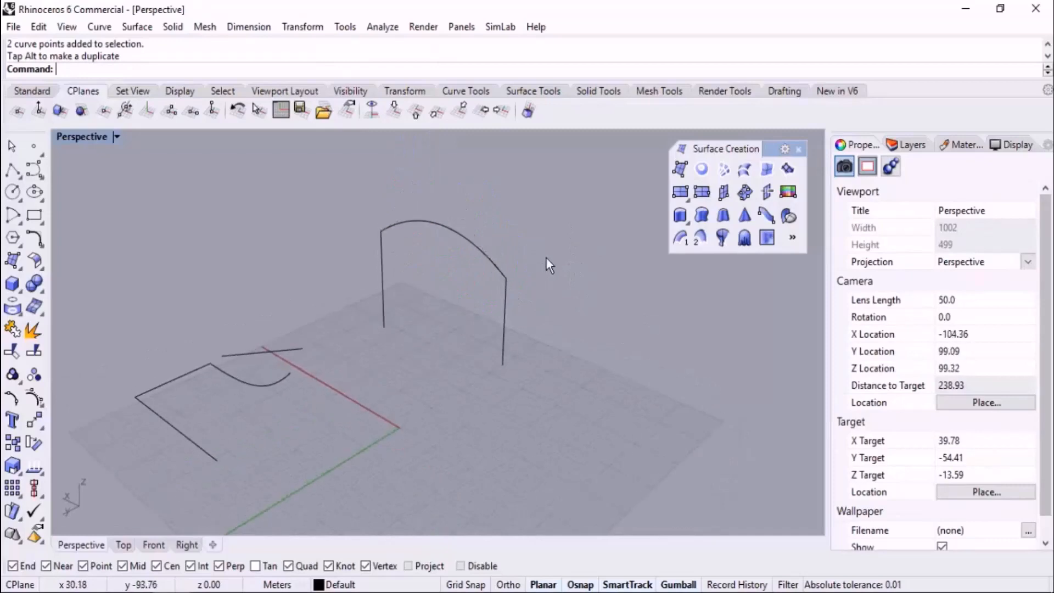
Step: Delete the arched curve with its two vertical lines, and the separate line beside the outline
drag(545, 258, 364, 303)
key(Delete)
click(271, 351)
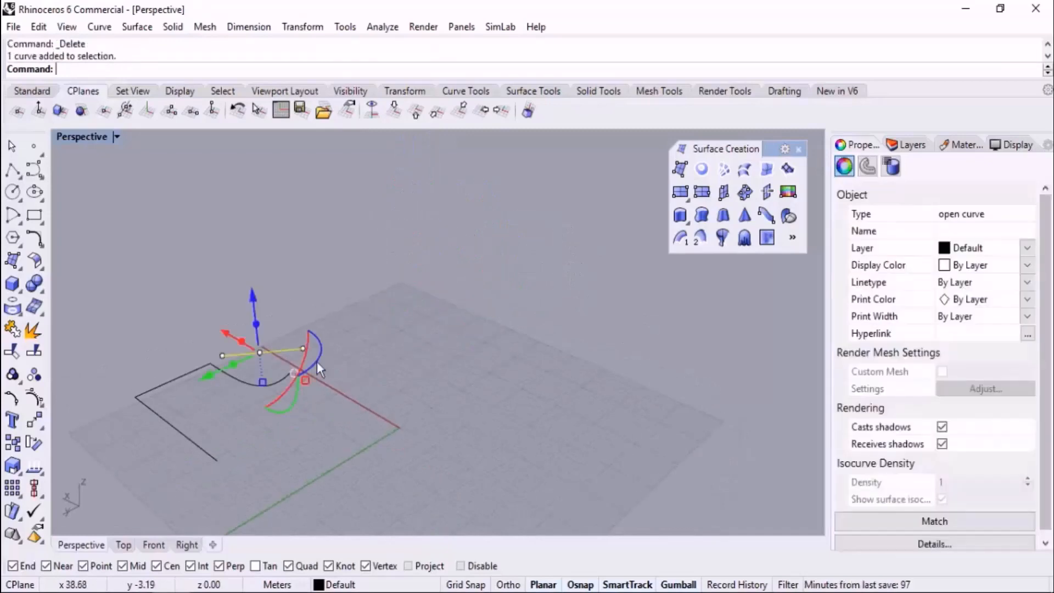
key(Delete)
Step: Undo the deletions, the arch and its vertical lines, and the earlier control point moves on the outline and separate line
key(ctrl+z)
key(ctrl+z)
key(ctrl+z)
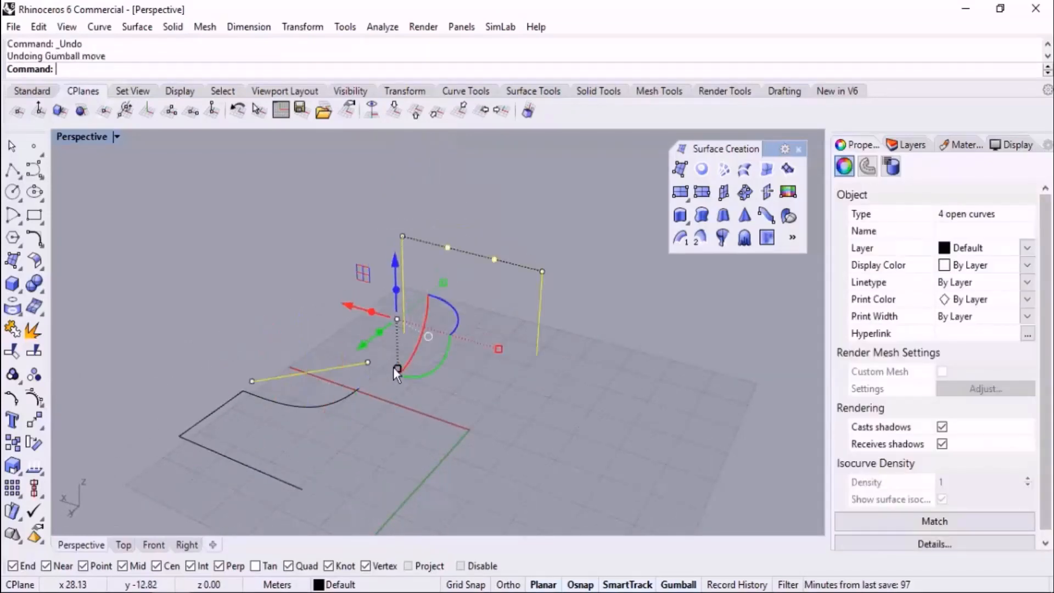
key(ctrl+z)
key(ctrl+z)
key(ctrl+z)
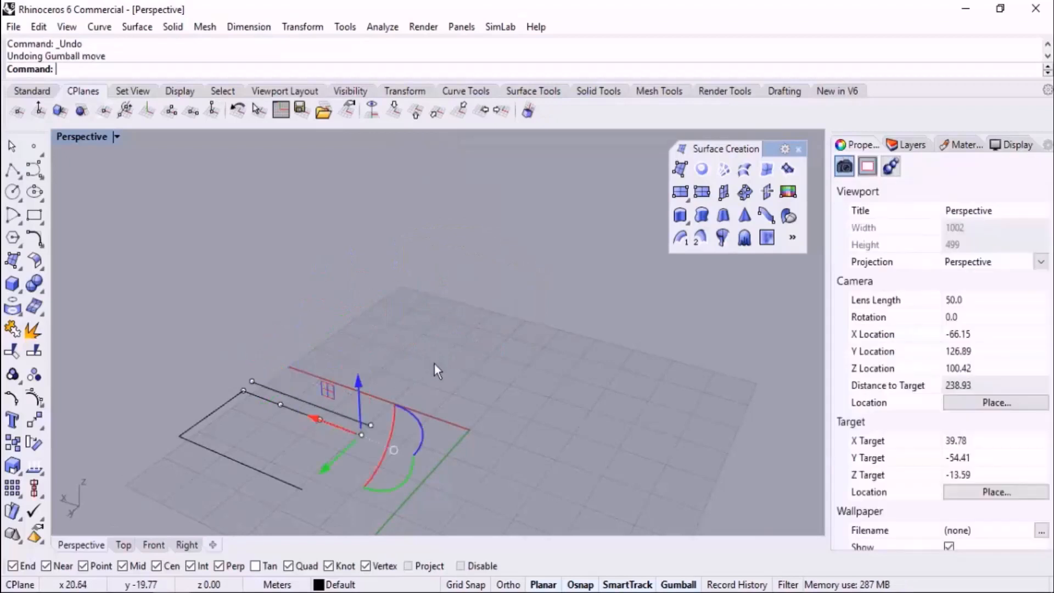
key(ctrl+z)
click(433, 364)
Step: Delete the separate line running alongside the flat outline
scroll(427, 351, down, 4)
scroll(364, 449, up, 7)
drag(398, 310, 379, 366)
click(485, 381)
Step: Close the outline's open side with a two-point interpolated curve between its two free ends
right_drag(484, 381, 478, 391)
middle_click(479, 390)
right_click(421, 428)
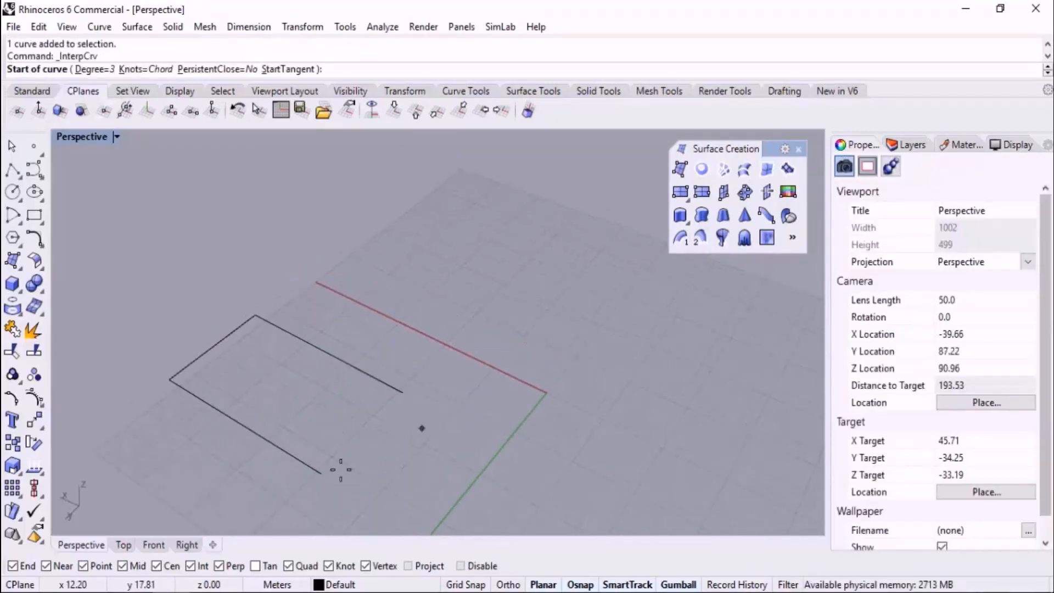
click(330, 470)
click(404, 393)
right_click(481, 413)
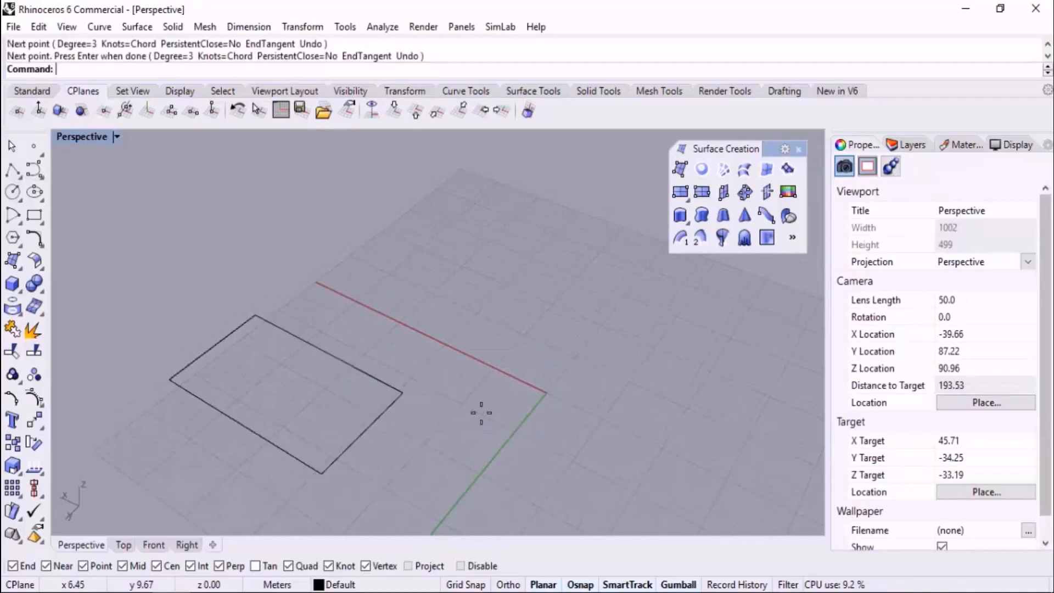
Step: Show the control points of the two interpolated curves that meet at the outline corner nearest the origin
scroll(380, 456, up, 5)
click(401, 363)
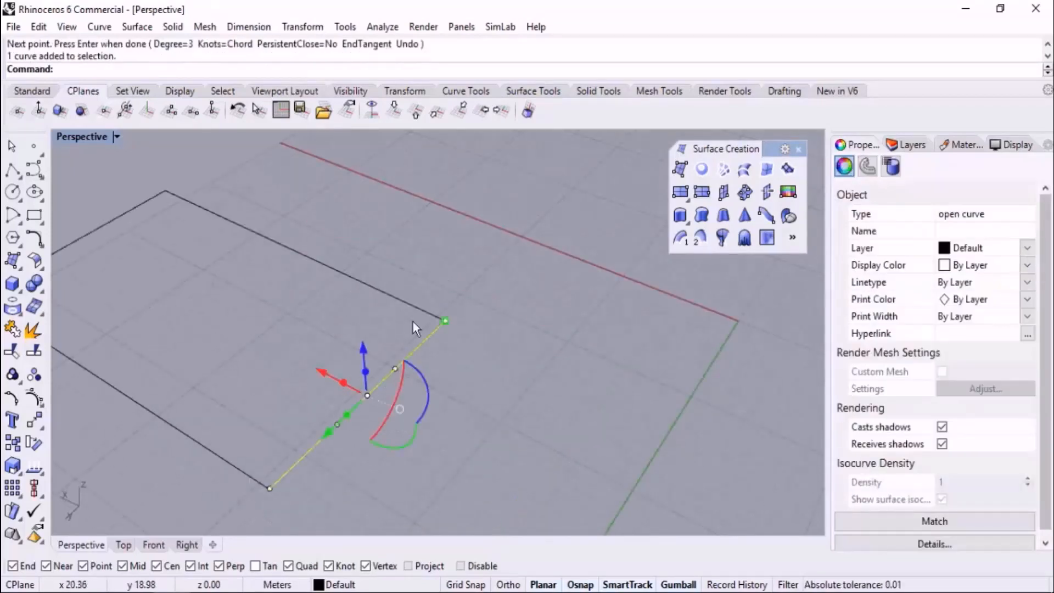
drag(466, 302, 401, 402)
click(35, 374)
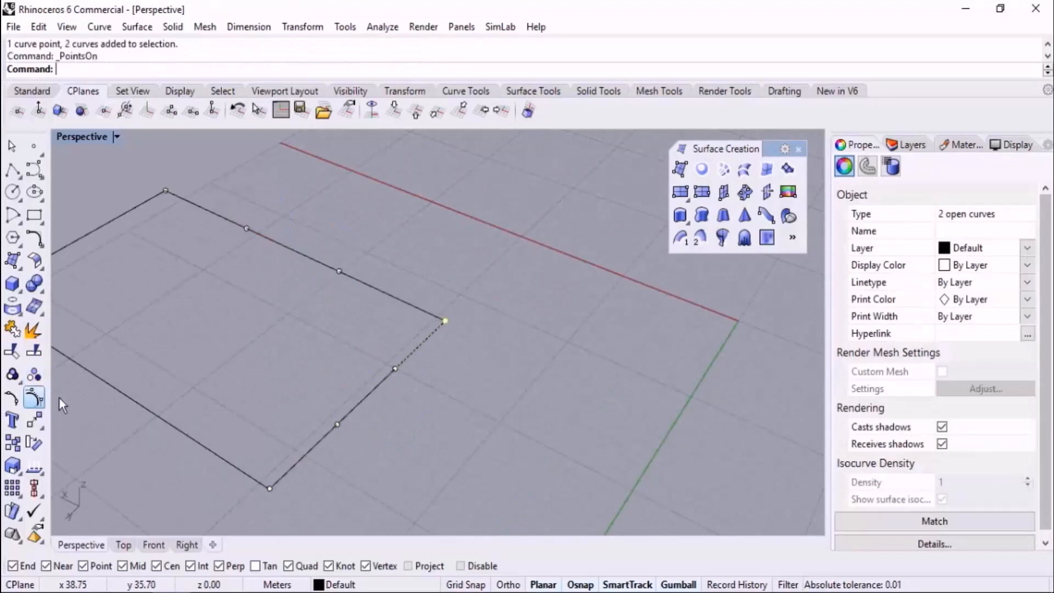
Step: Raise the shared corner control points of both interpolated curves vertically so both curves bend upward
drag(410, 273, 475, 348)
scroll(492, 404, down, 6)
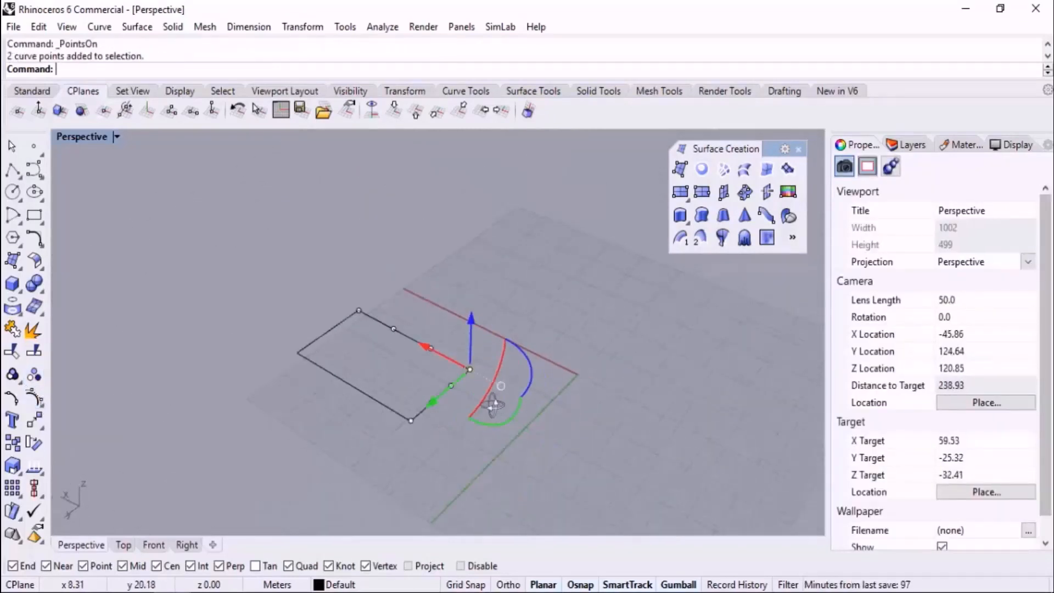
right_drag(492, 404, 371, 216)
scroll(371, 216, up, 4)
drag(472, 284, 469, 208)
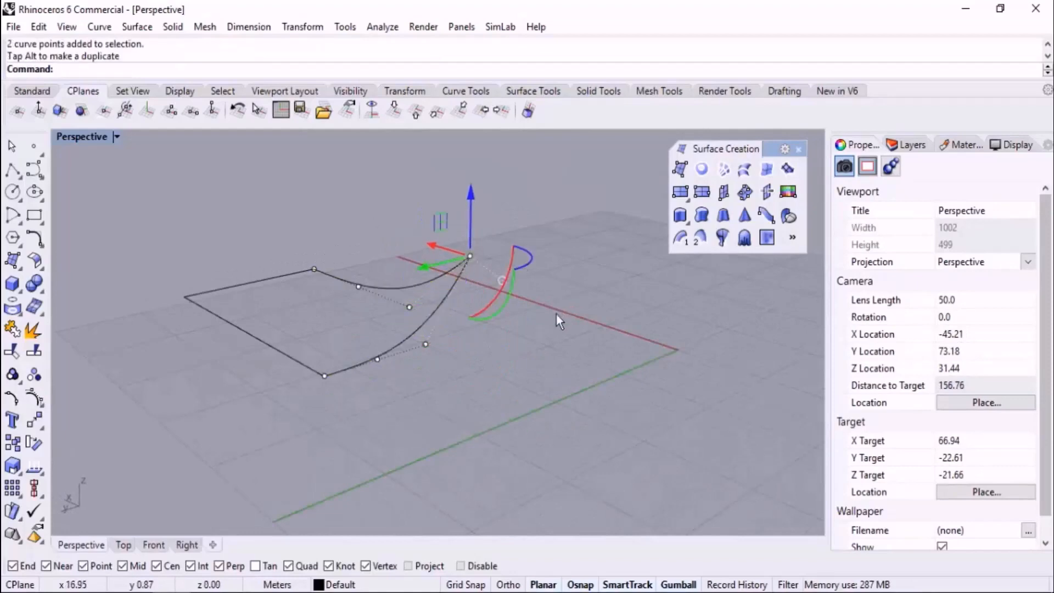
Step: Compare the raised outline with the Urns diagram forestcrematorium-8.jpg in Photos, and return to Rhinoceros
scroll(558, 345, down, 2)
right_drag(557, 346, 510, 422)
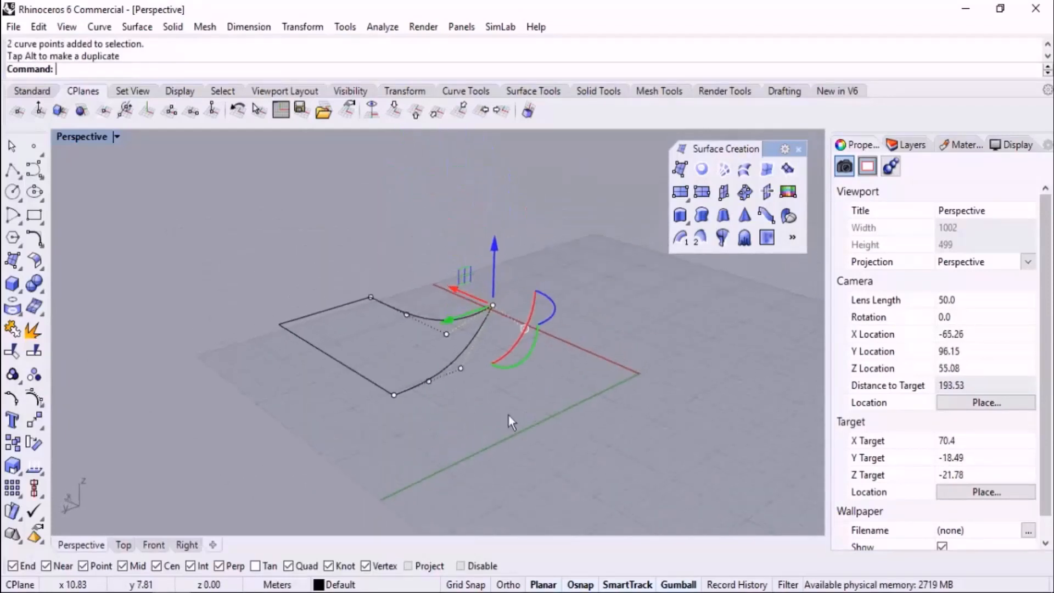
key(alt+Tab)
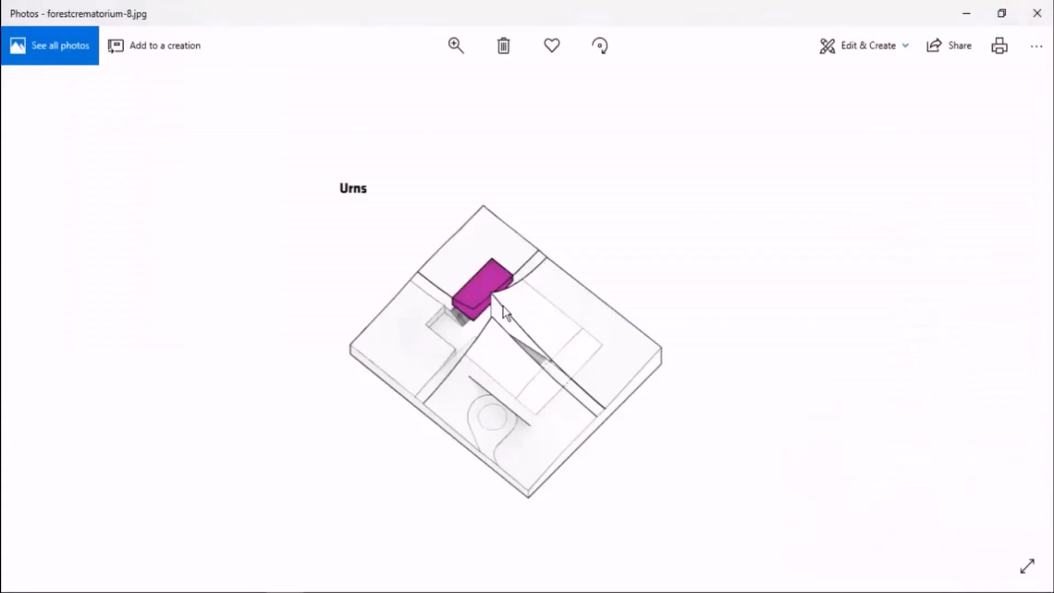
key(alt+Tab)
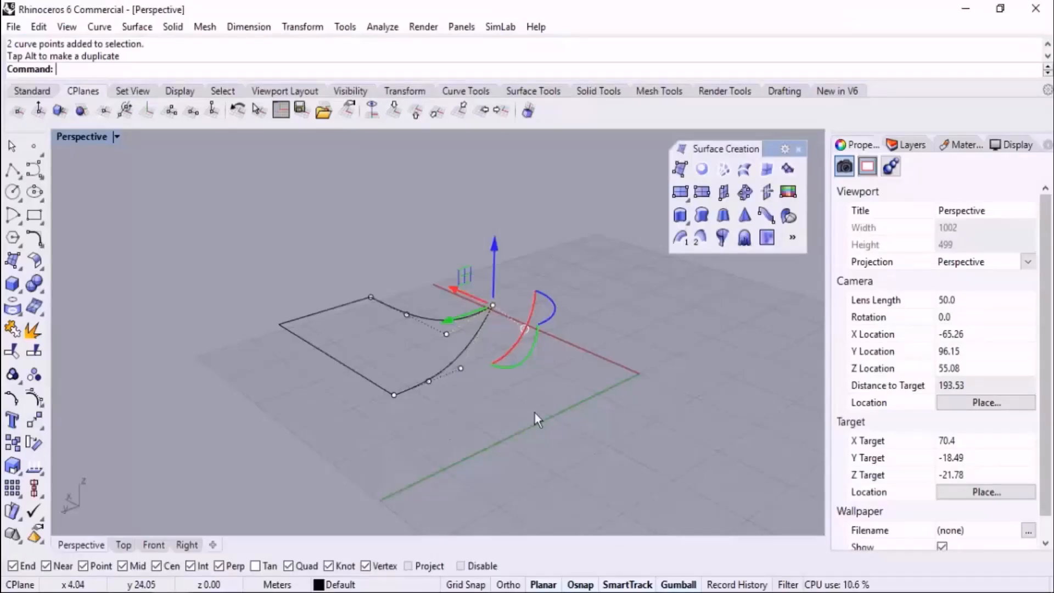
Step: Turn off the control points and create an edge-curve surface from the outline's three open curves, leaving the polyline joined
key(Escape)
key(Escape)
right_drag(522, 369, 575, 377)
drag(585, 262, 436, 391)
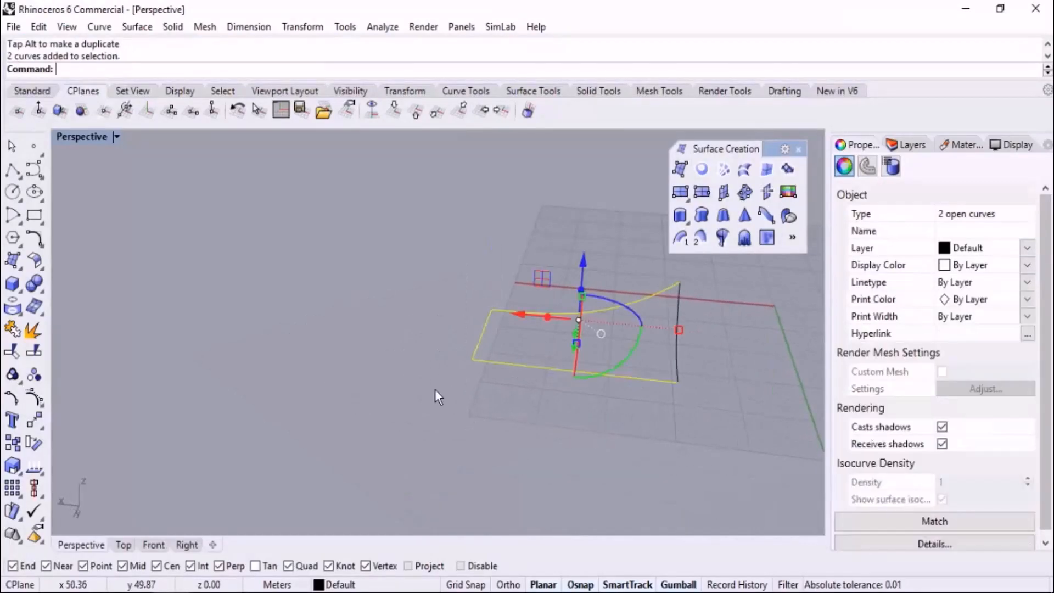
click(37, 89)
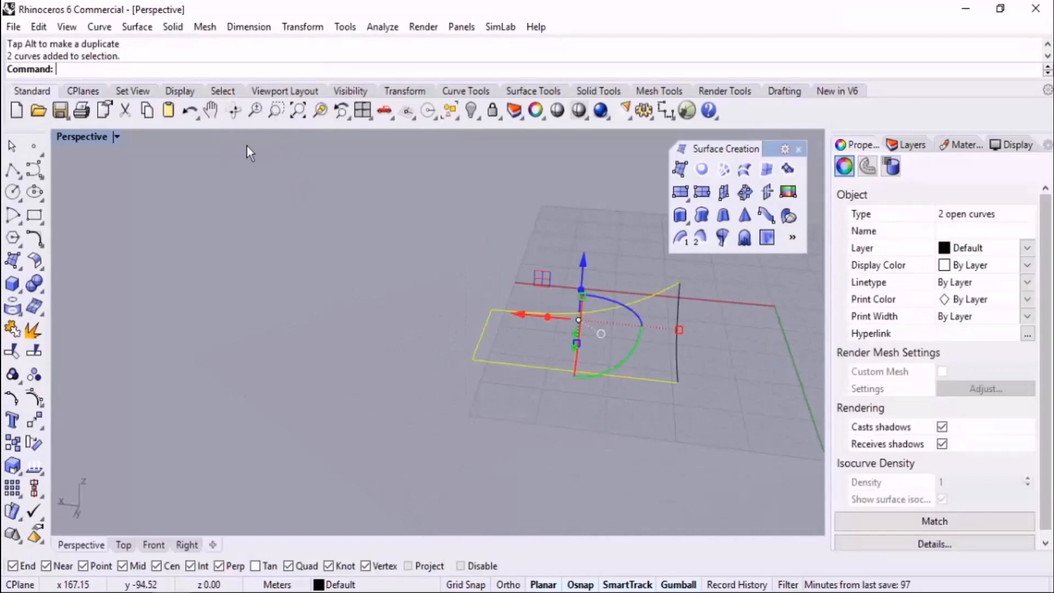
click(321, 110)
right_drag(355, 297, 687, 321)
click(621, 322)
drag(526, 281, 439, 463)
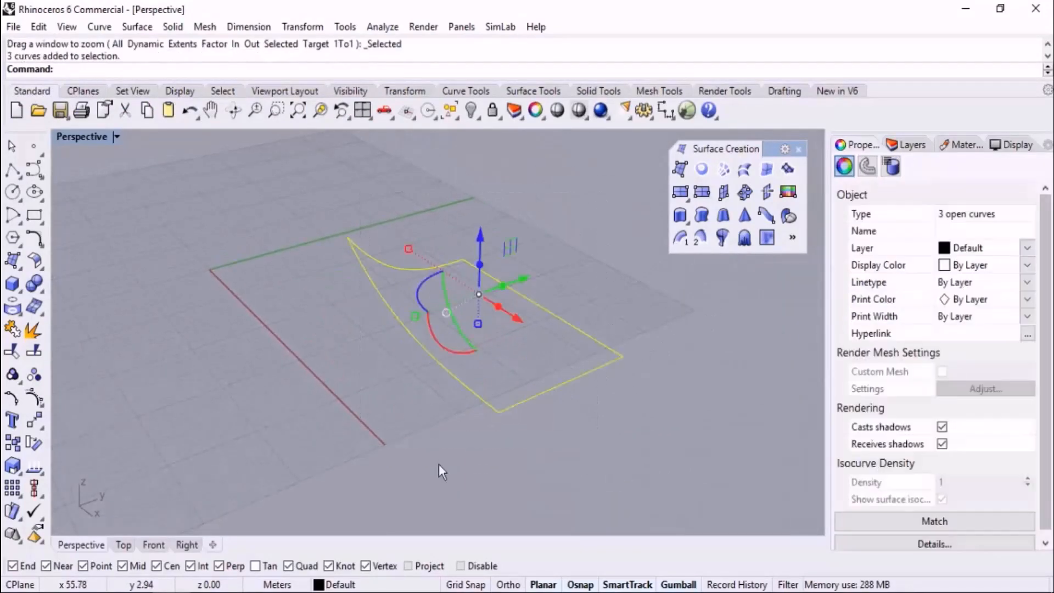
click(766, 168)
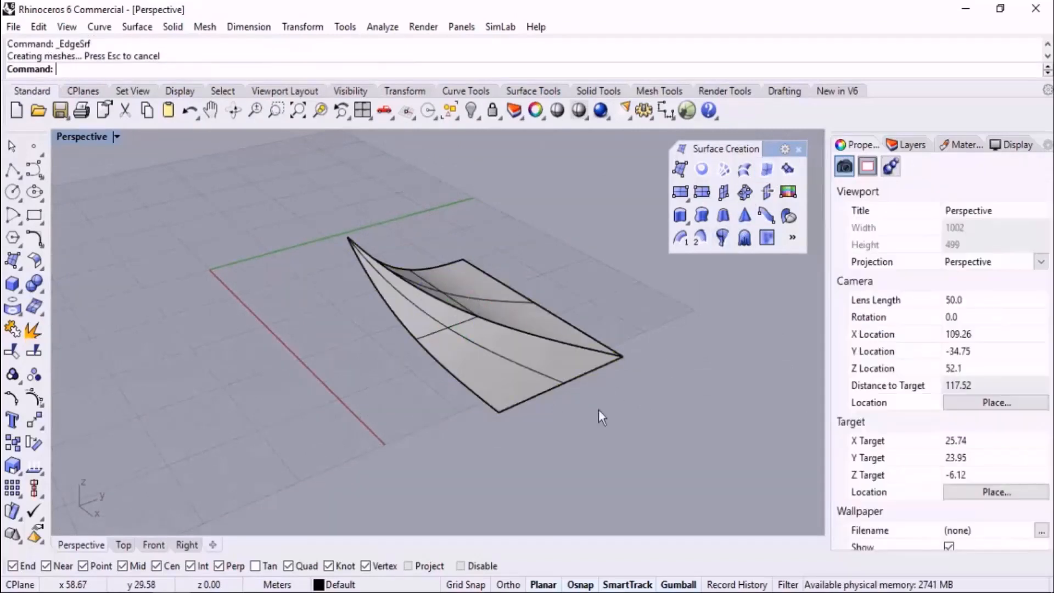
Step: Move the resulting polysurface along the y direction, off its source curves and past the x axis line
right_drag(589, 398, 659, 476)
click(516, 381)
scroll(562, 291, down, 5)
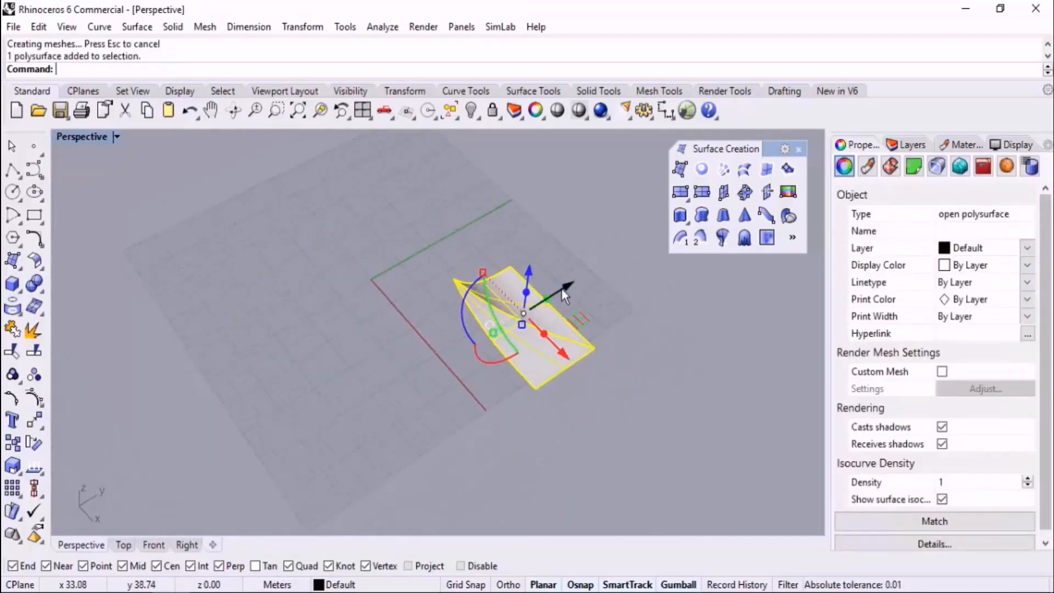
drag(564, 286, 438, 367)
Step: Move the three outline curves about 34 m along the y direction, away from the polysurface
drag(574, 234, 496, 357)
shift+right_drag(409, 434, 336, 499)
drag(492, 358, 581, 292)
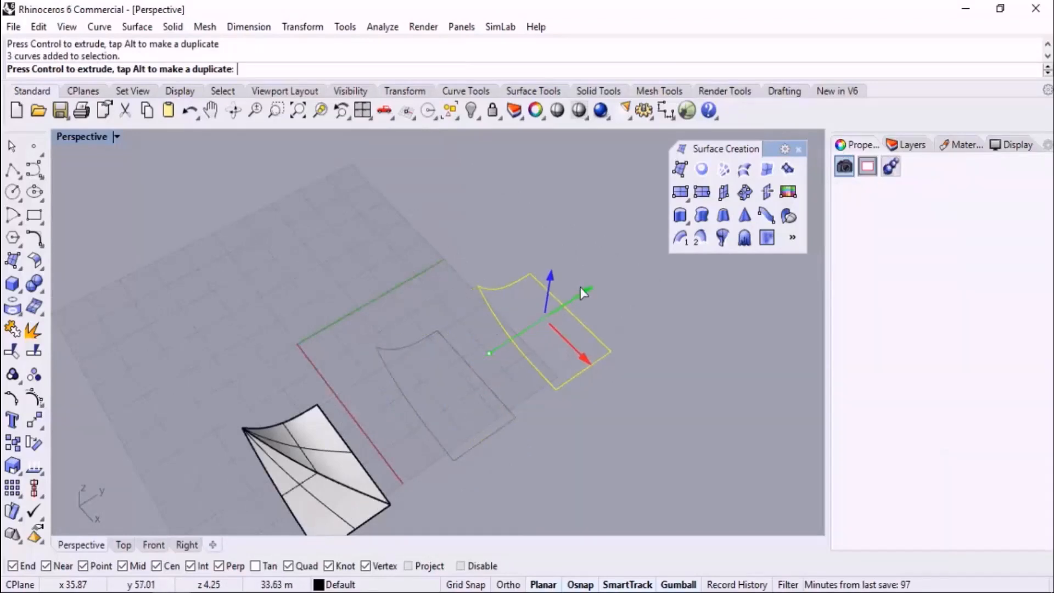
click(650, 367)
Step: Explode the moved outline's polyline into two separate segments
scroll(630, 370, up, 3)
drag(591, 180, 371, 413)
key(Return)
Step: Create a surface from the moved outline's four separate edge curves
right_drag(461, 381, 535, 357)
click(578, 341)
scroll(585, 245, up, 2)
drag(586, 181, 422, 425)
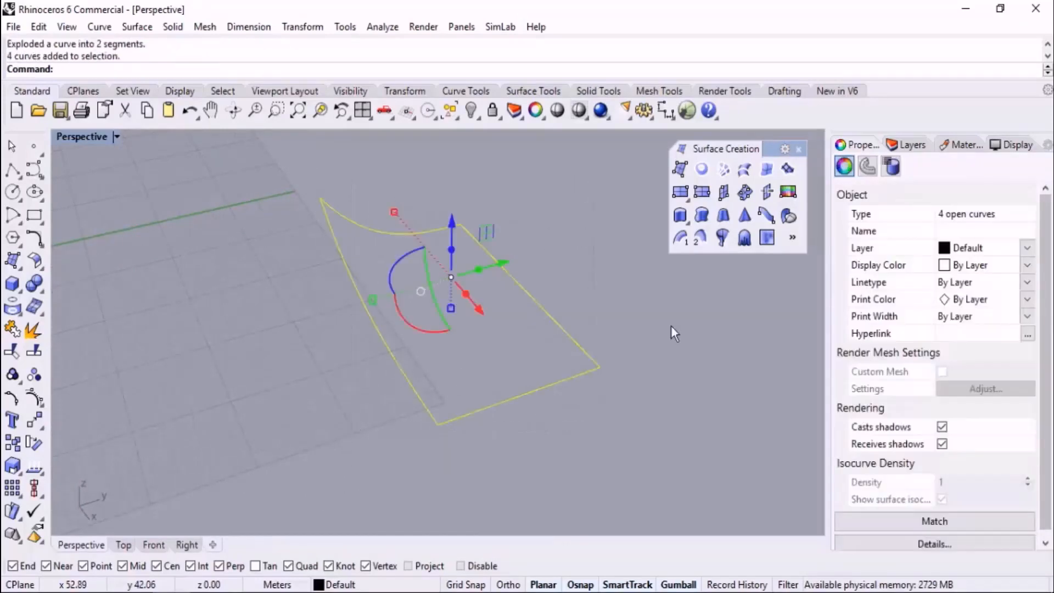
click(767, 170)
click(692, 342)
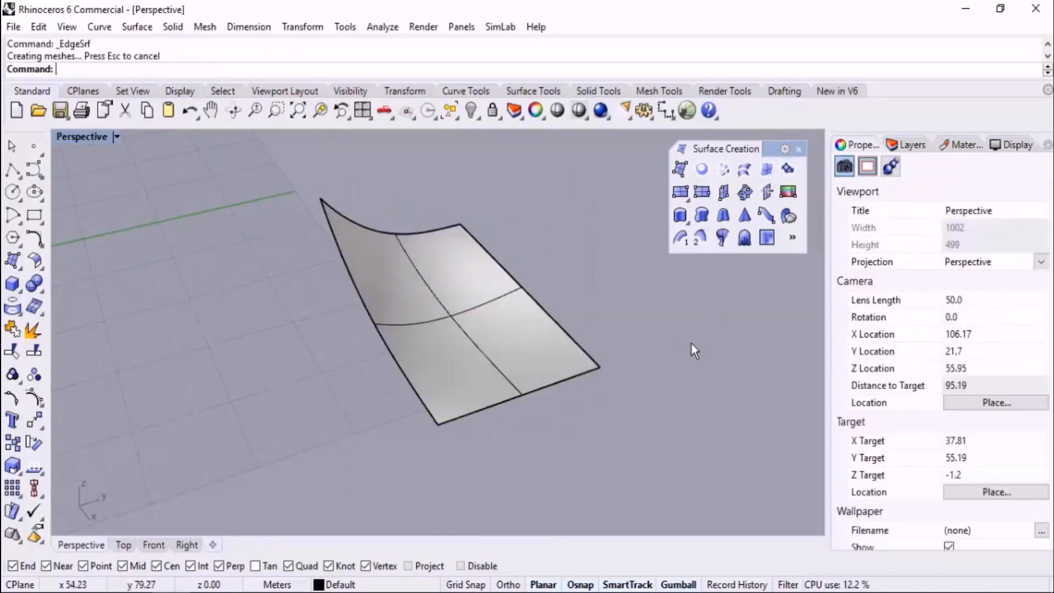
Step: Move the creased polysurface along the y direction beside the smooth four-edge surface and compare the two
scroll(690, 343, down, 3)
click(240, 456)
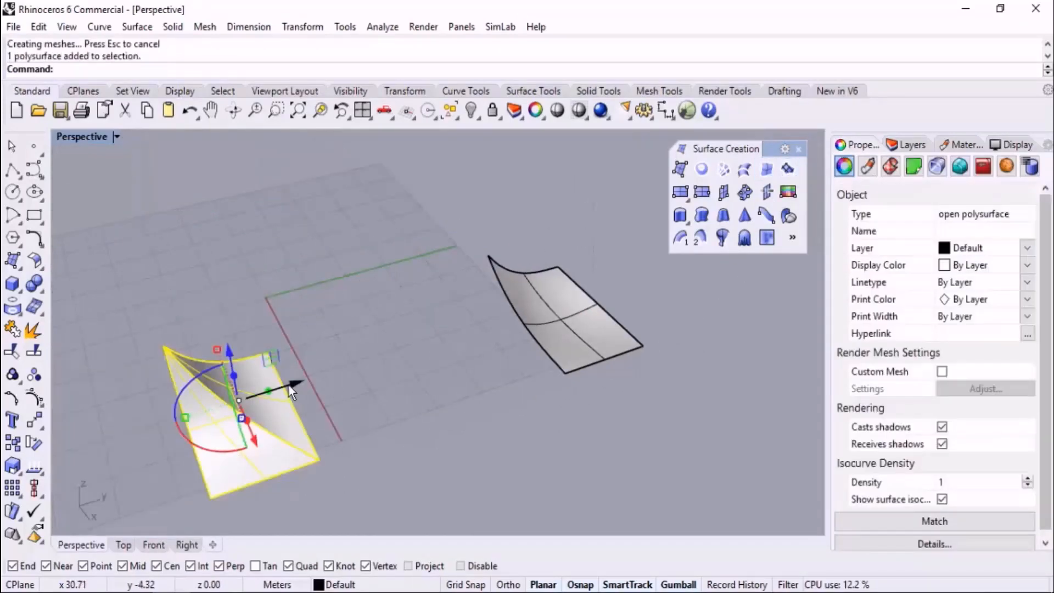
drag(289, 385, 704, 308)
click(429, 429)
scroll(627, 331, up, 2)
shift+right_drag(734, 280, 595, 324)
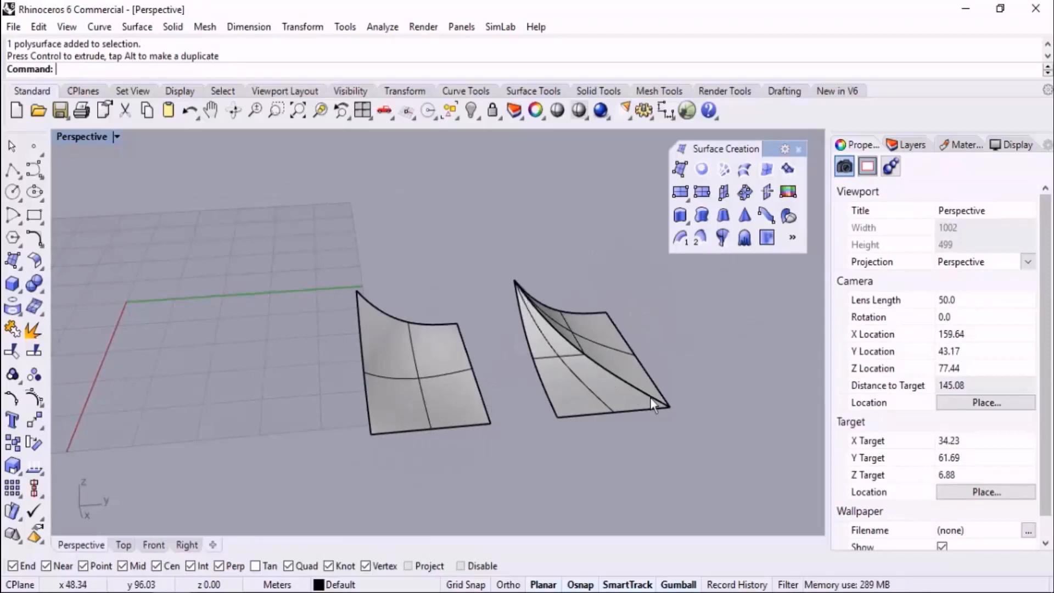
scroll(658, 397, down, 3)
right_drag(599, 367, 610, 391)
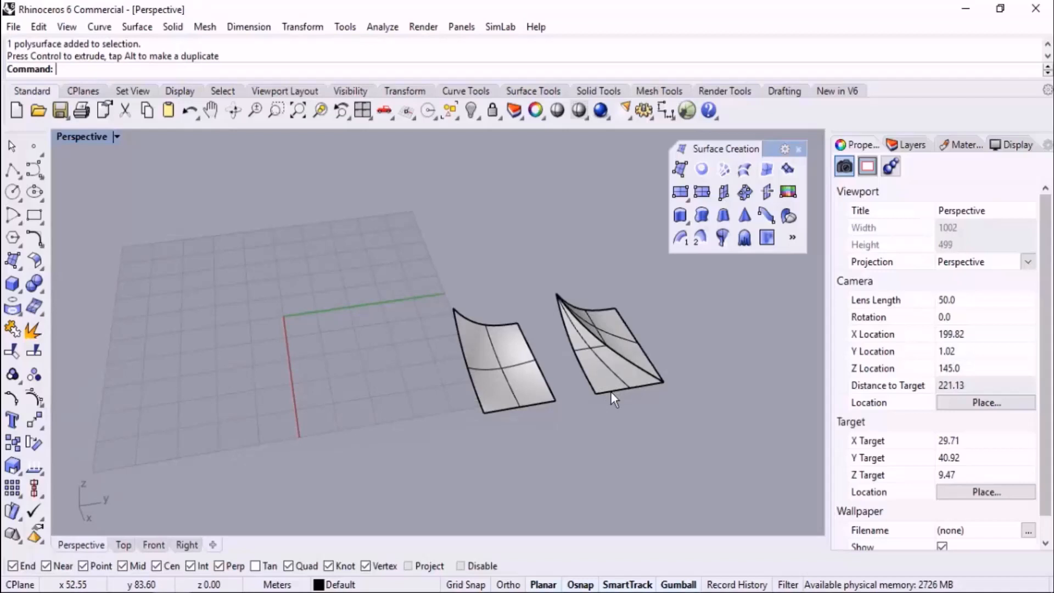
Step: Undo the polysurface move, the four-edge surface, the explosion and the outline move
key(ctrl+z)
key(ctrl+z)
key(ctrl+z)
click(610, 390)
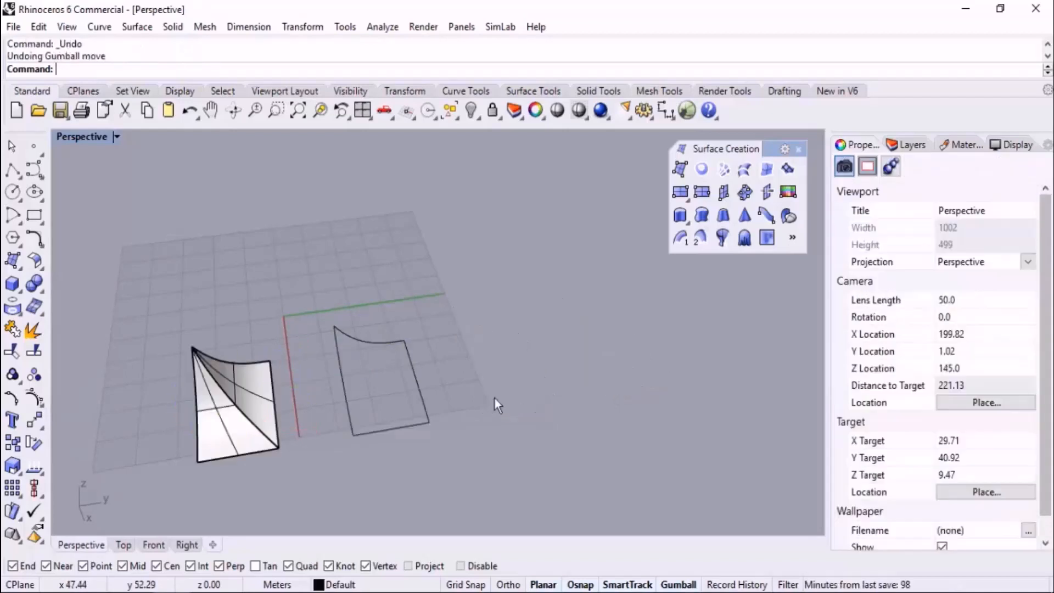
key(ctrl+z)
Step: Duplicate the three outline curves along the y direction, keeping the original outline in place
right_drag(476, 397, 473, 368)
drag(439, 364, 301, 370)
click(439, 329)
drag(334, 428, 323, 441)
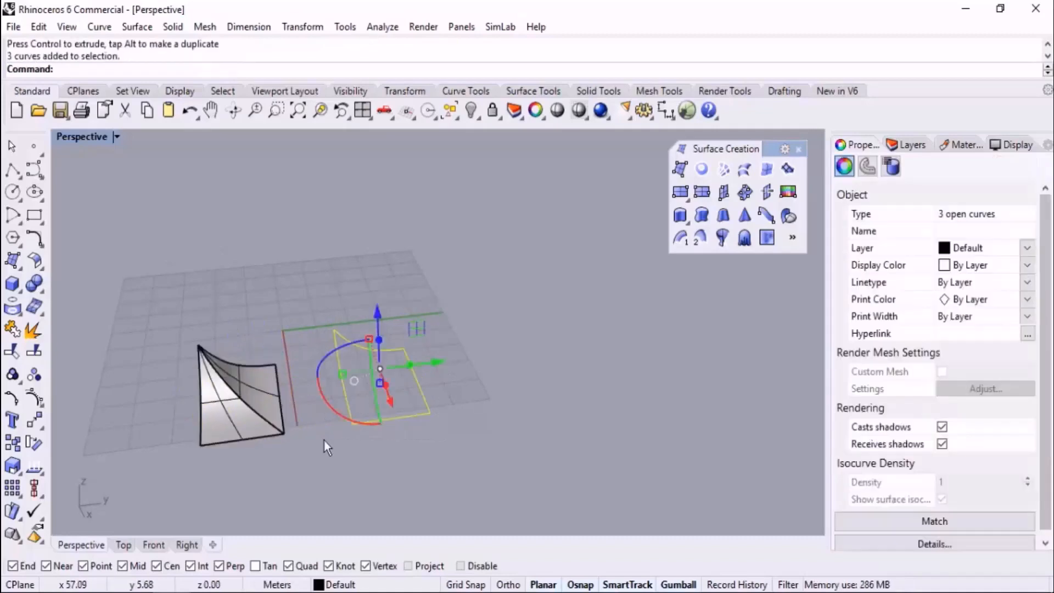
drag(426, 363, 548, 352)
scroll(571, 447, up, 2)
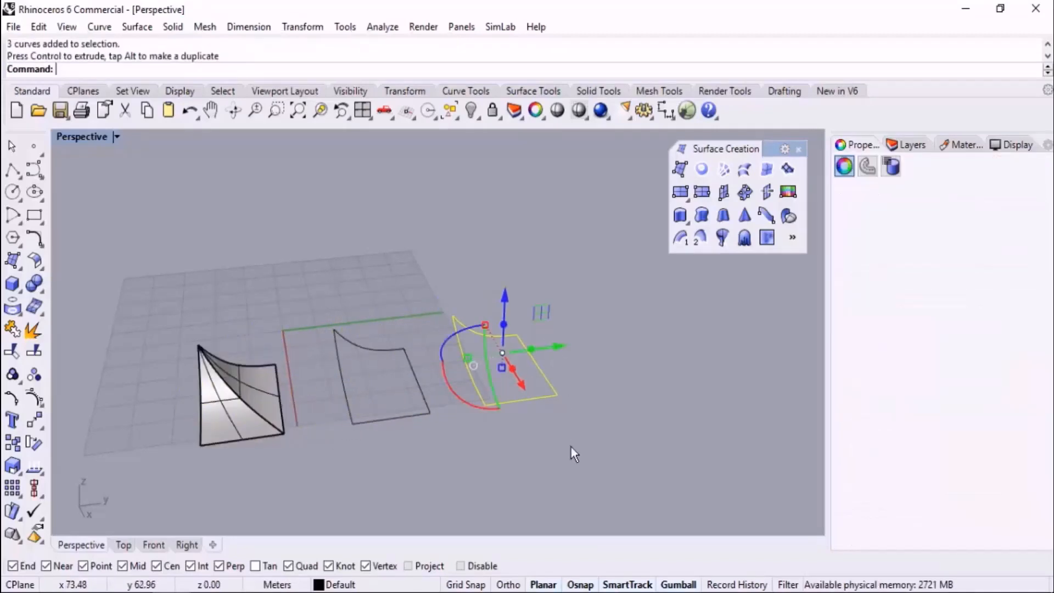
Step: Explode the duplicated outline's polyline and create a surface from its four separate edge curves
right_drag(521, 422, 608, 376)
text(x)
key(Return)
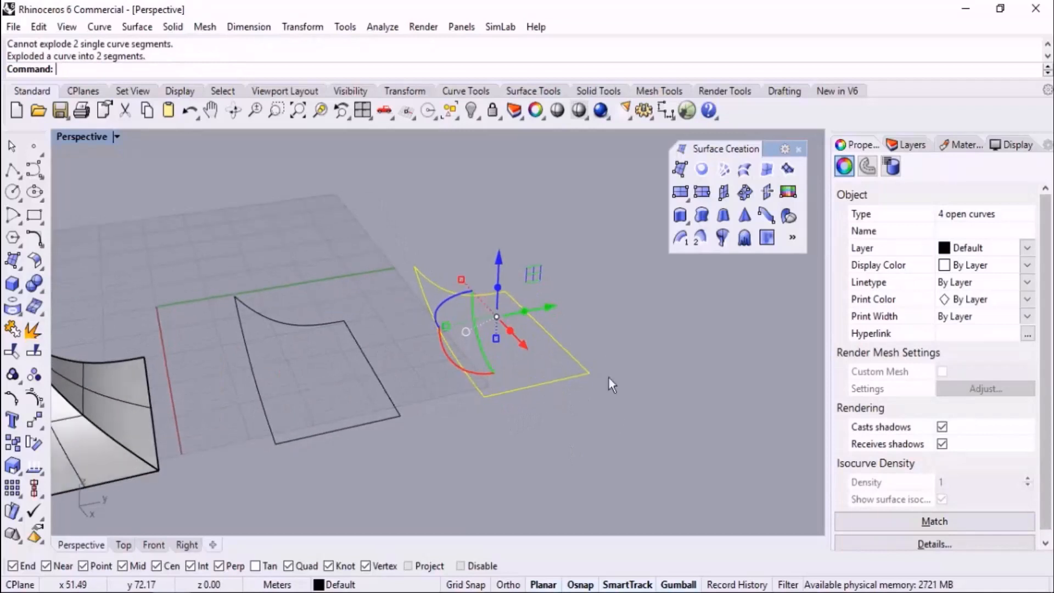
right_drag(699, 311, 730, 274)
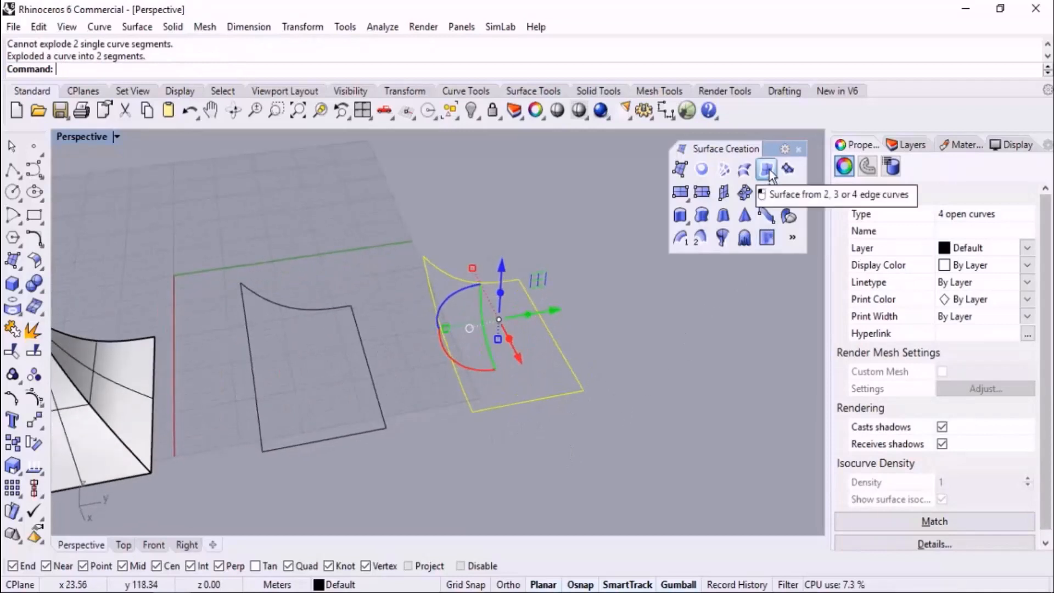
click(766, 169)
Step: Try to move the four edge curves about 29 m along the y direction, off the new surface
right_drag(462, 387, 538, 327)
drag(537, 328, 637, 321)
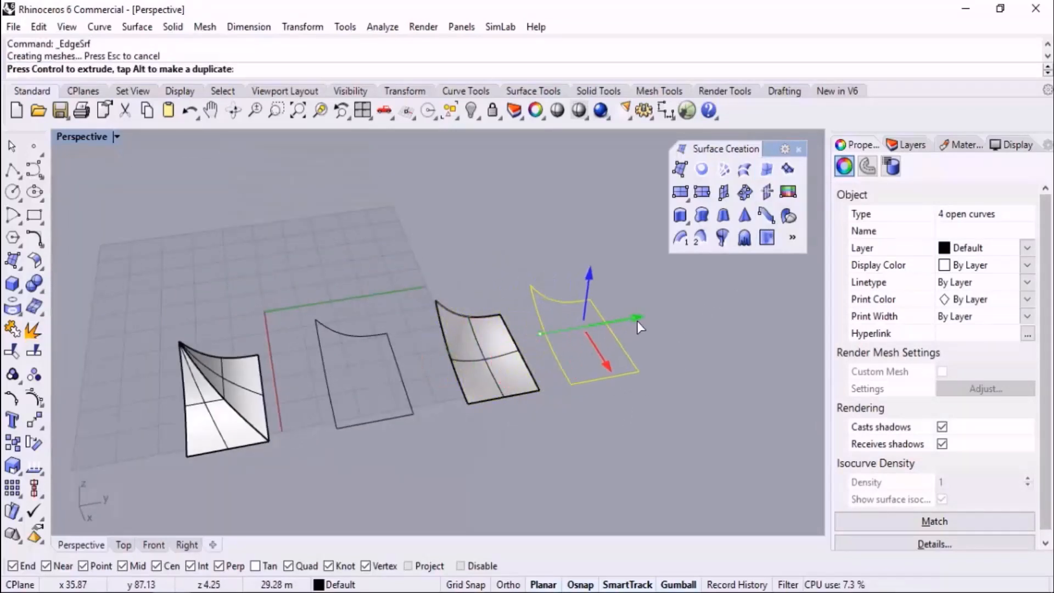
click(590, 423)
key(ctrl+z)
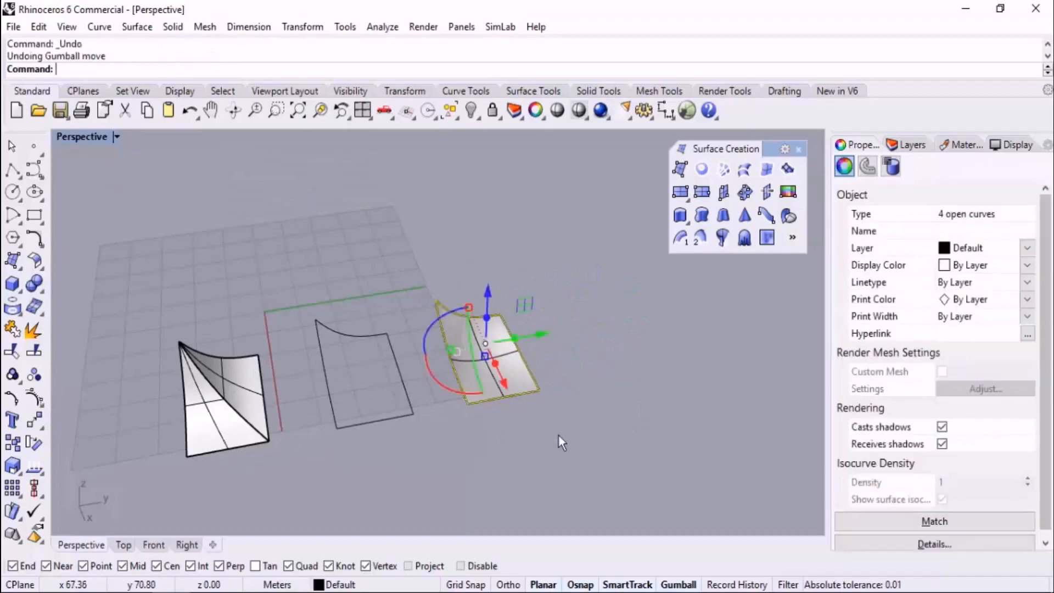
Step: Move the four-edge surface about 29 m along the y direction, leaving its source curves in place
click(558, 433)
click(499, 372)
drag(546, 334, 636, 324)
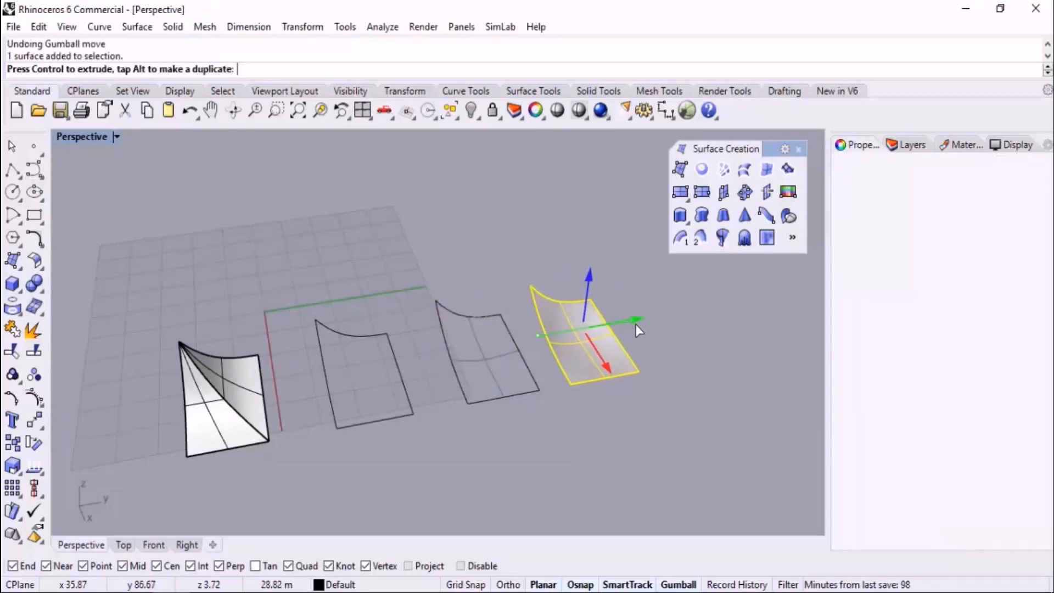
click(641, 415)
right_drag(641, 415, 554, 299)
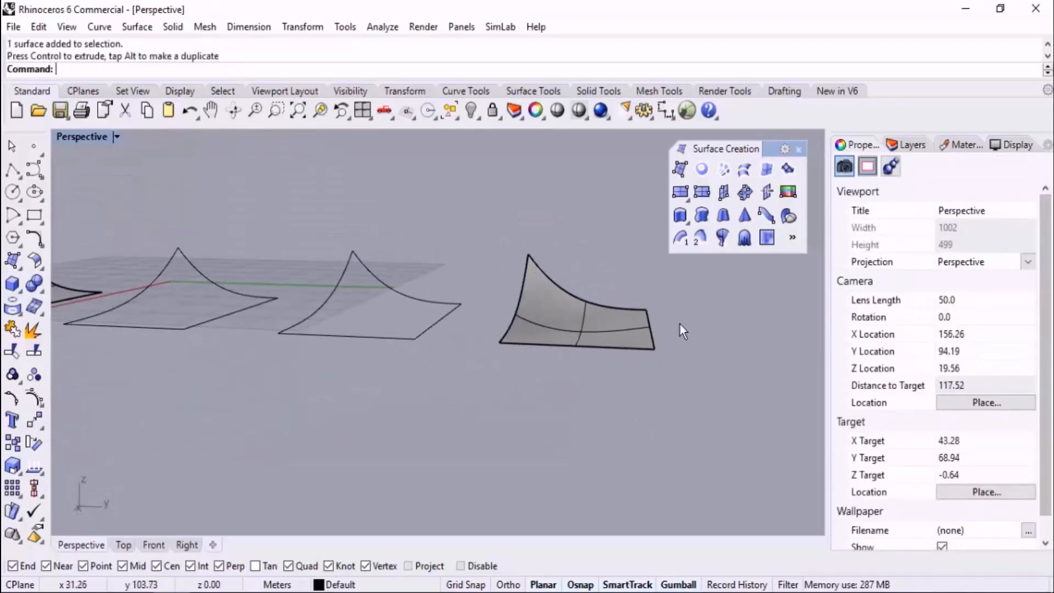
scroll(680, 324, down, 4)
right_drag(541, 339, 616, 390)
scroll(646, 362, down, 4)
right_drag(608, 341, 583, 378)
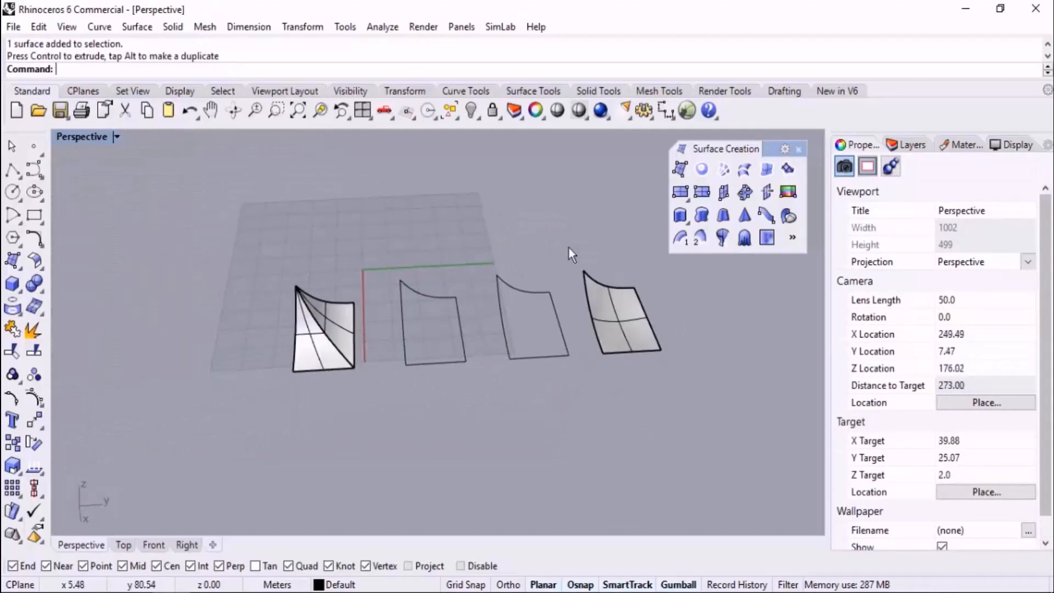
Step: Inspect the second outline's curves to see which edges are joined and how many open curves it contains
scroll(569, 248, up, 4)
right_drag(560, 299, 540, 320)
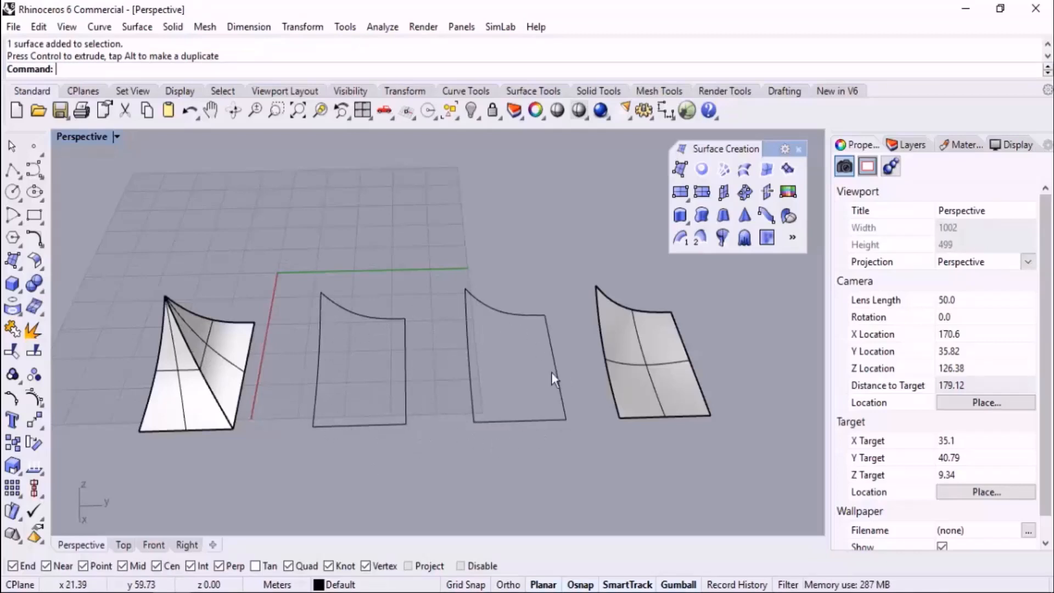
mouse_move(522, 391)
right_down()
mouse_move(528, 374)
mouse_move(508, 366)
mouse_move(515, 382)
right_up()
scroll(334, 433, up, 2)
right_drag(334, 441, 422, 443)
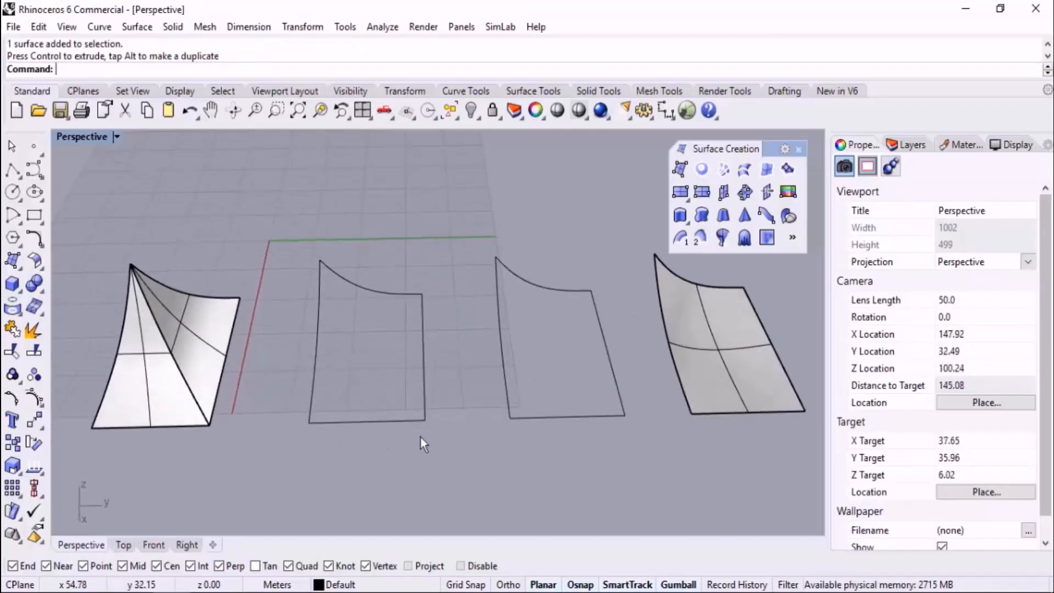
click(385, 422)
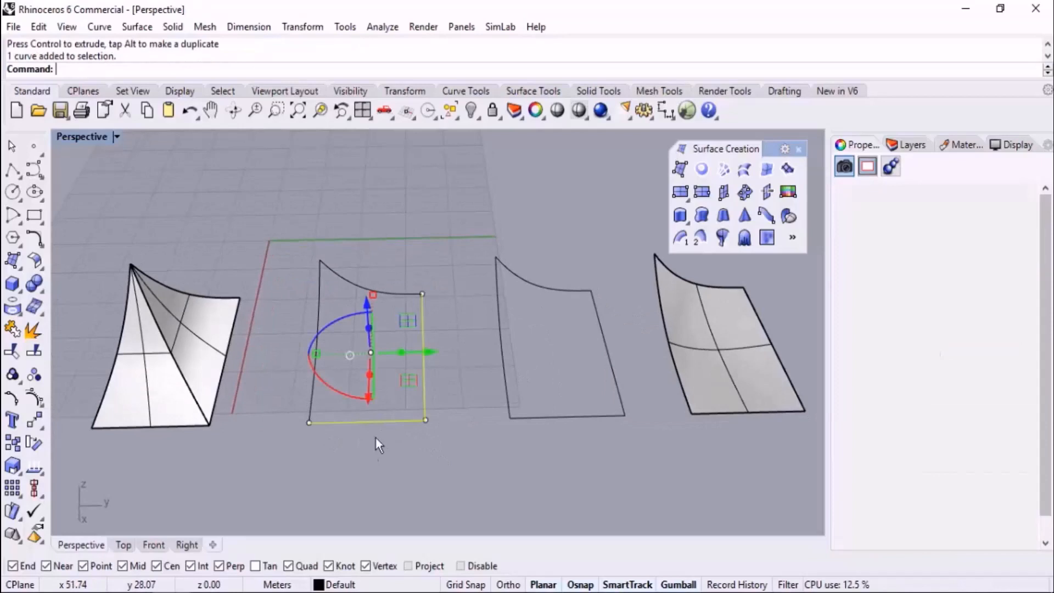
click(403, 462)
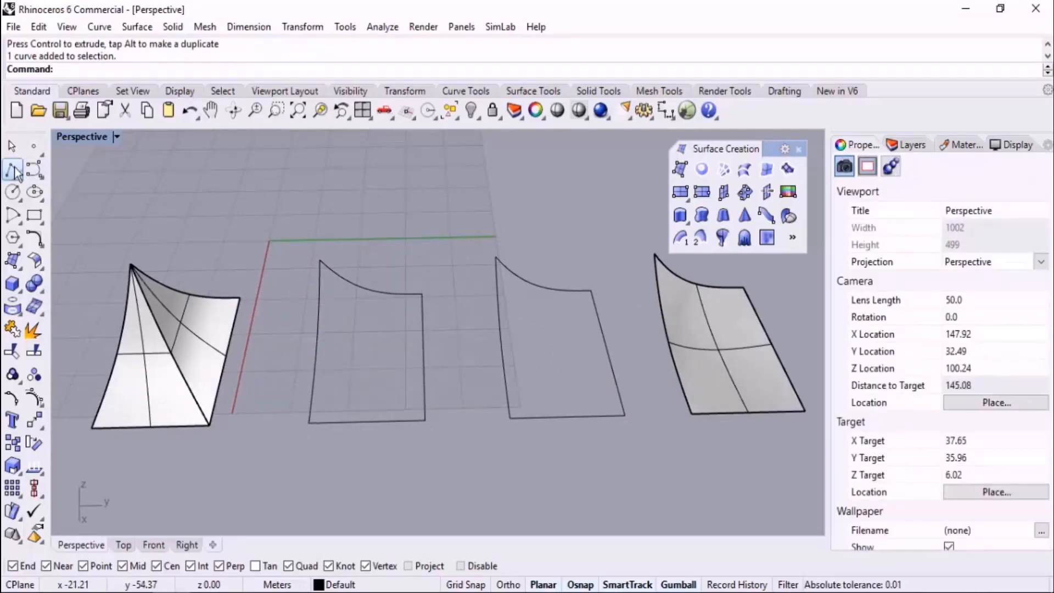
click(386, 421)
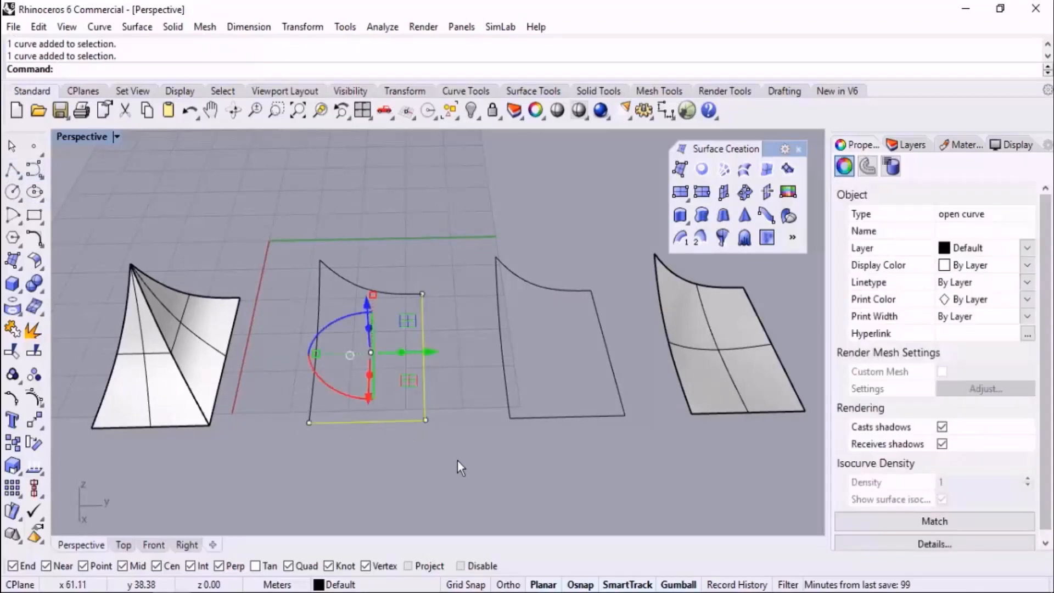
drag(446, 238, 296, 470)
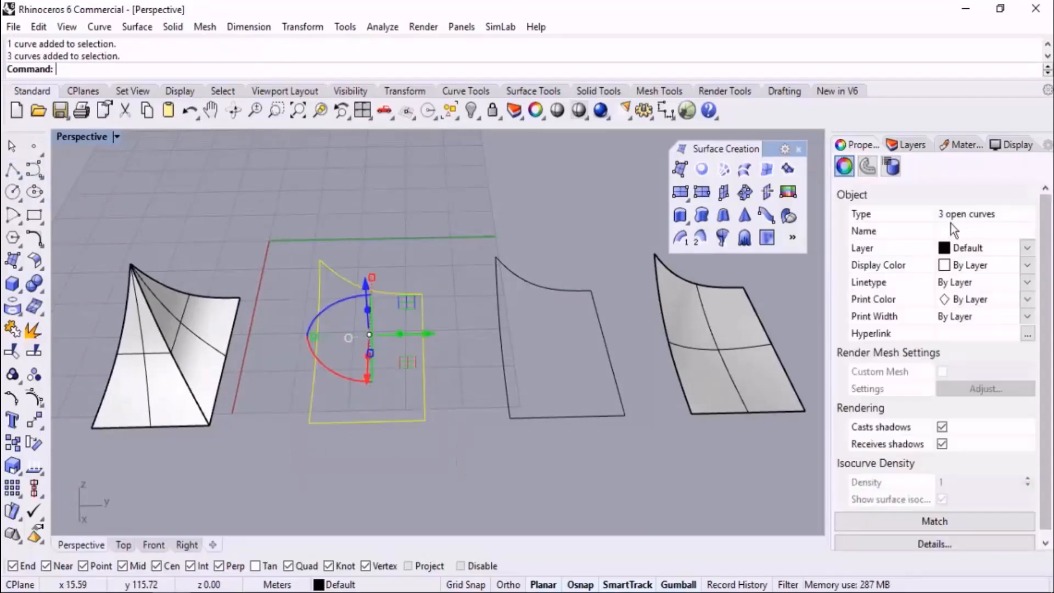
click(618, 320)
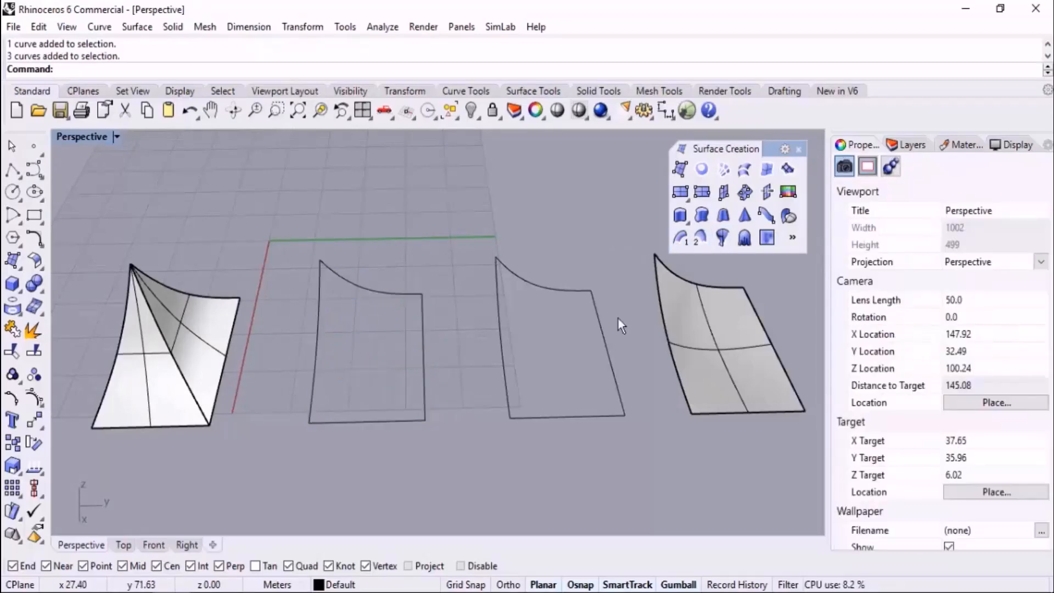
Step: Inspect the exploded outline's individual edges and check how many separate open curves form it
click(604, 336)
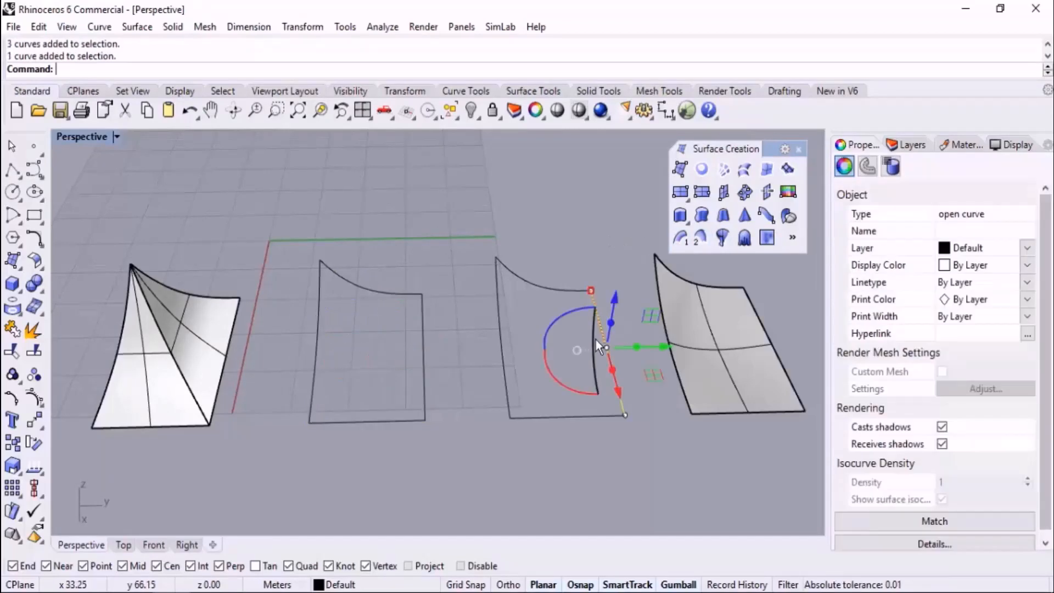
click(592, 440)
click(565, 416)
click(634, 457)
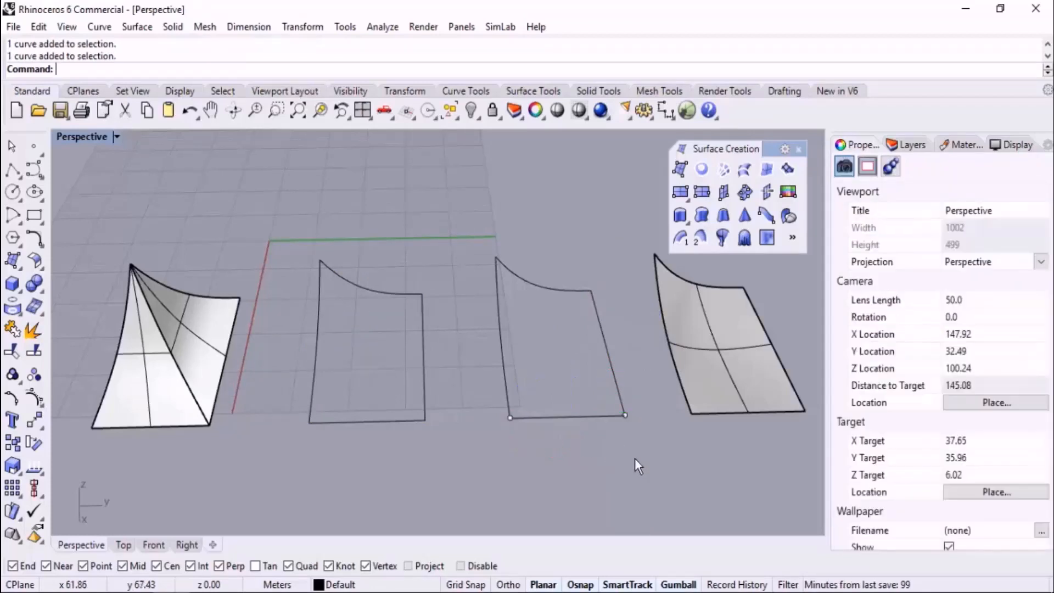
drag(610, 233, 480, 462)
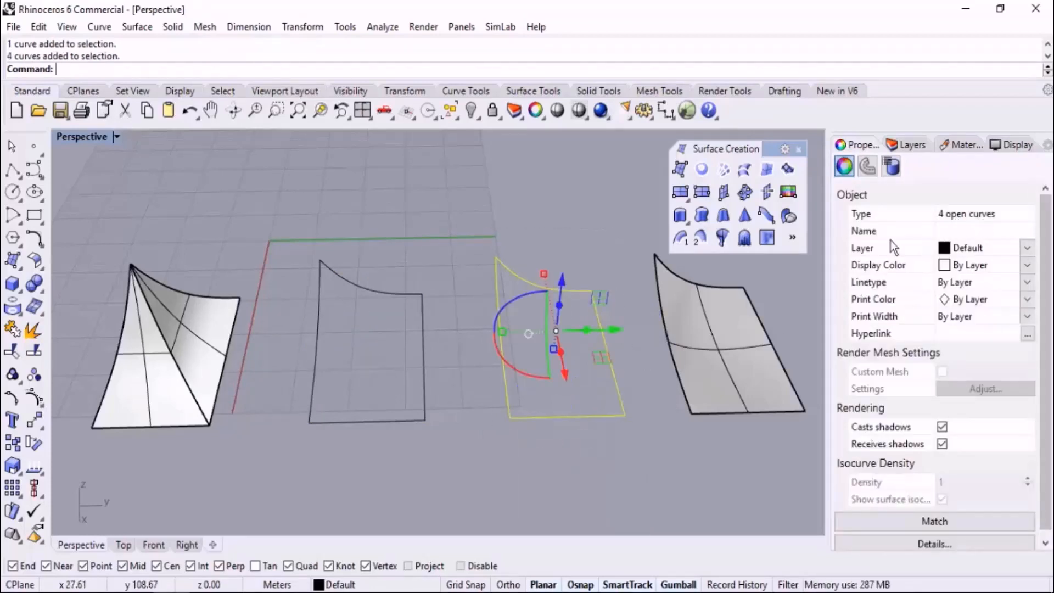
click(510, 222)
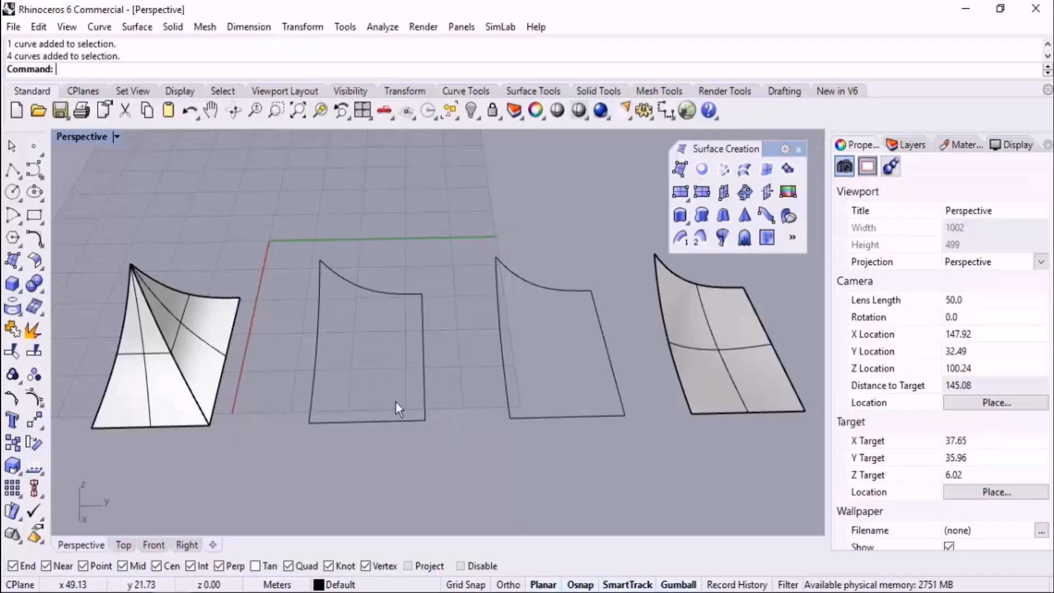
Step: Create edge surfaces from the outline with the joined polyline and from the outline with four separate edge curves
drag(446, 241, 278, 460)
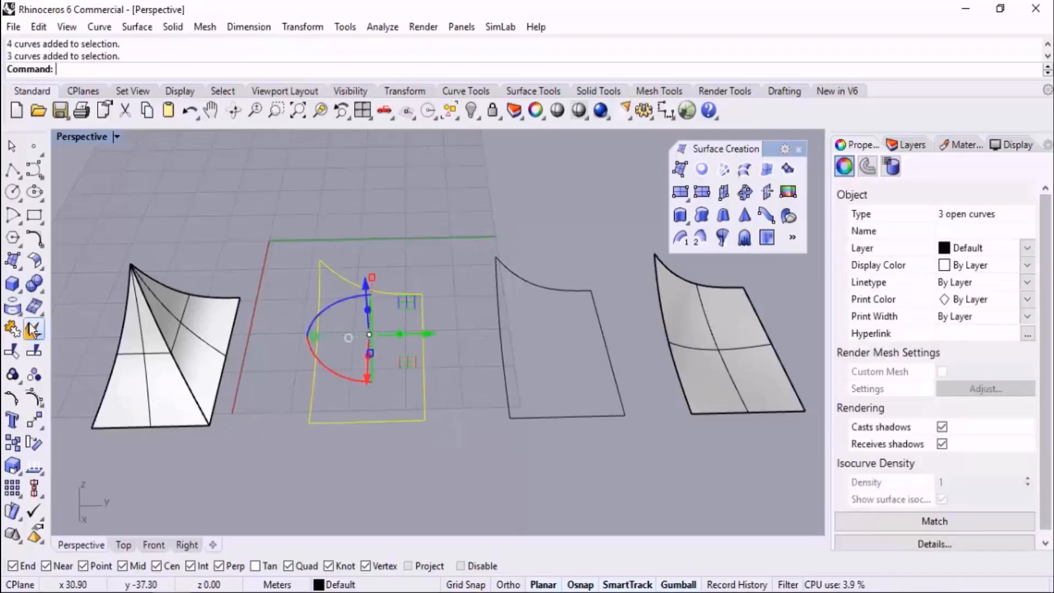
click(766, 169)
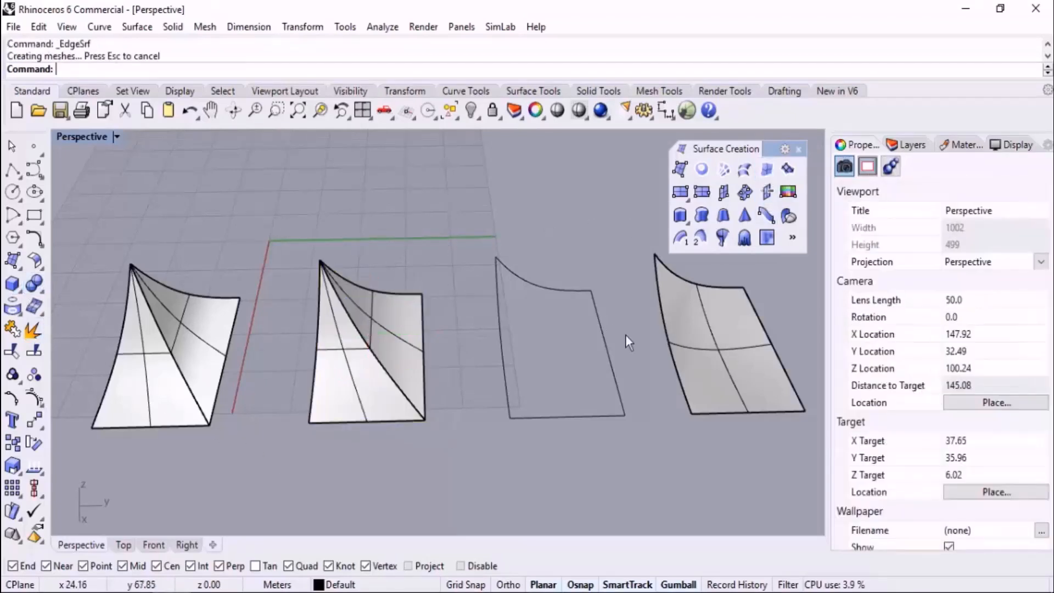
scroll(624, 334, up, 3)
click(598, 306)
scroll(597, 307, down, 2)
click(532, 428)
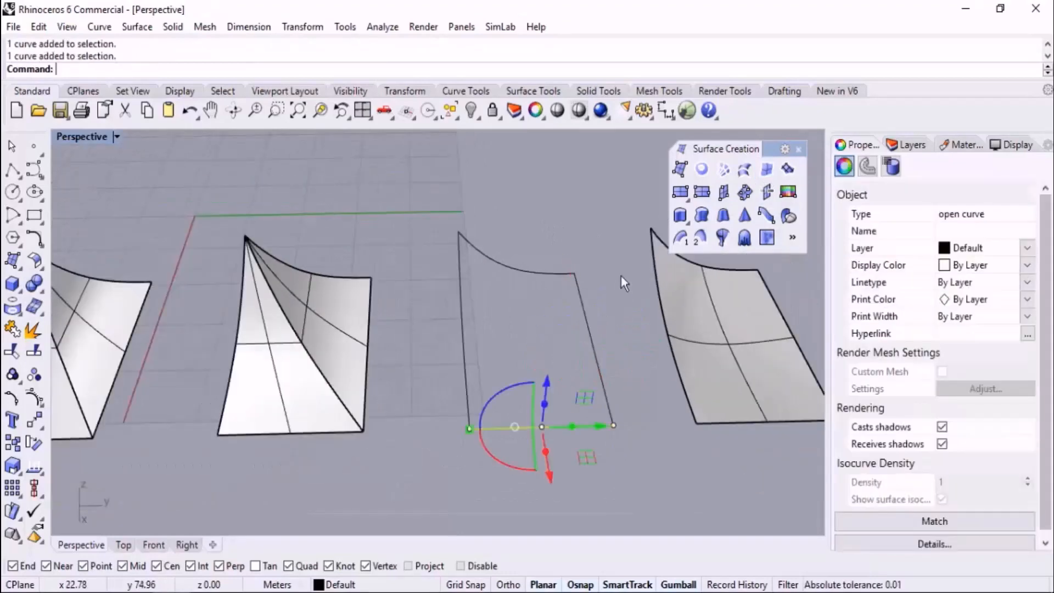
drag(618, 205, 451, 440)
click(788, 217)
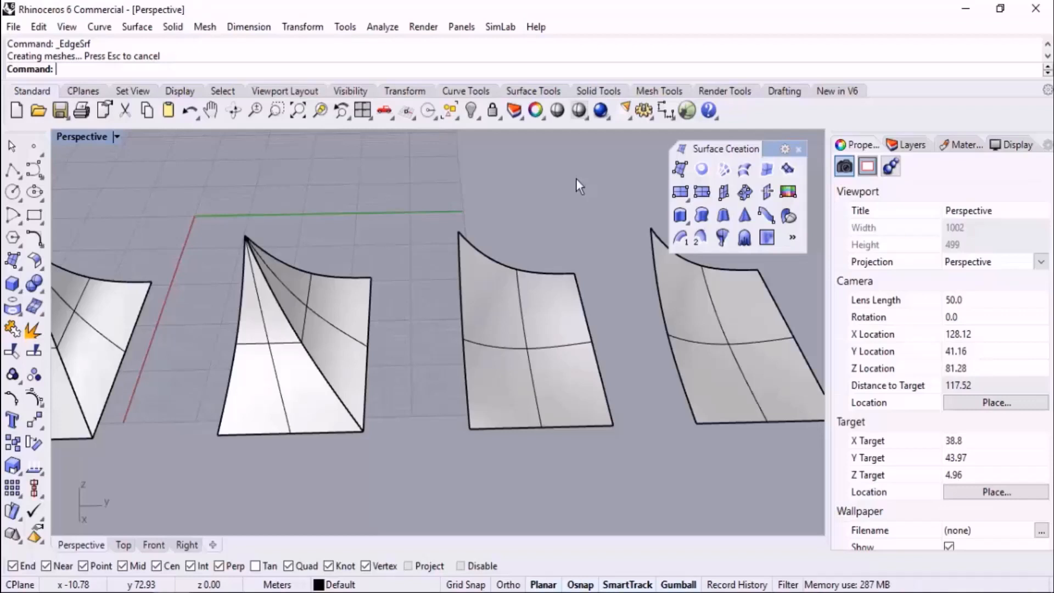
Step: Delete all the demonstration curves, surfaces and polysurfaces from the model
scroll(575, 178, down, 5)
drag(555, 231, 183, 460)
key(Delete)
Step: Draw an arched interpolated curve through three points on the ground plane, using degree 3 and chord knots
scroll(330, 290, up, 8)
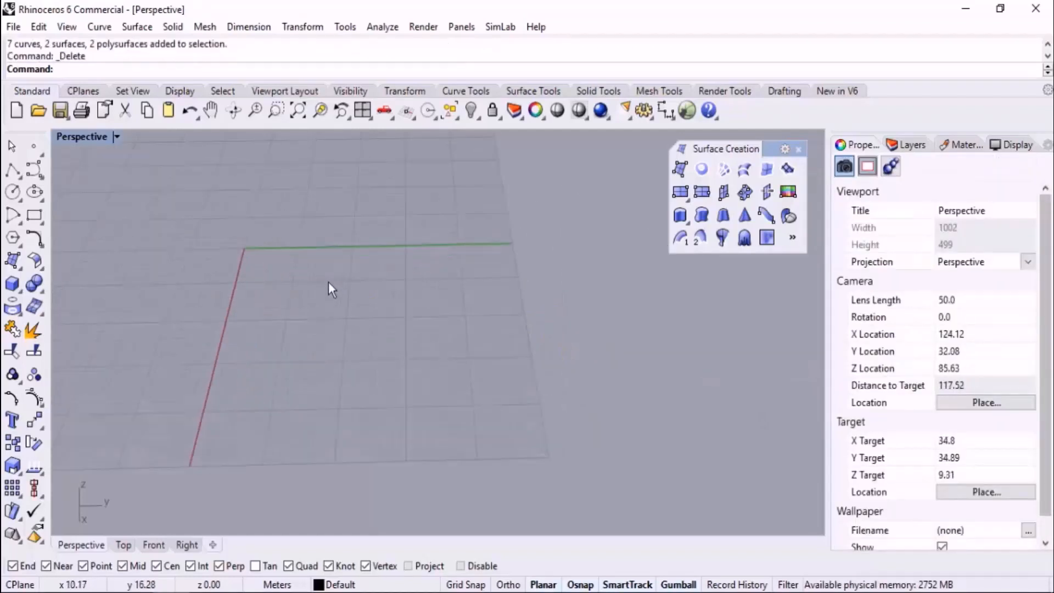
middle_click(387, 291)
click(409, 272)
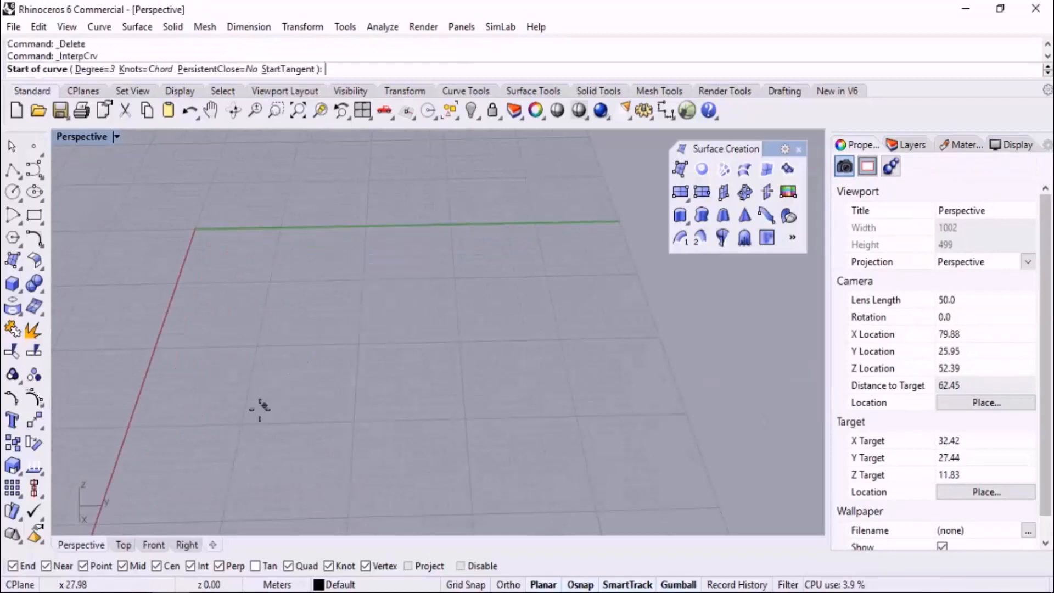
click(241, 428)
click(306, 385)
click(444, 354)
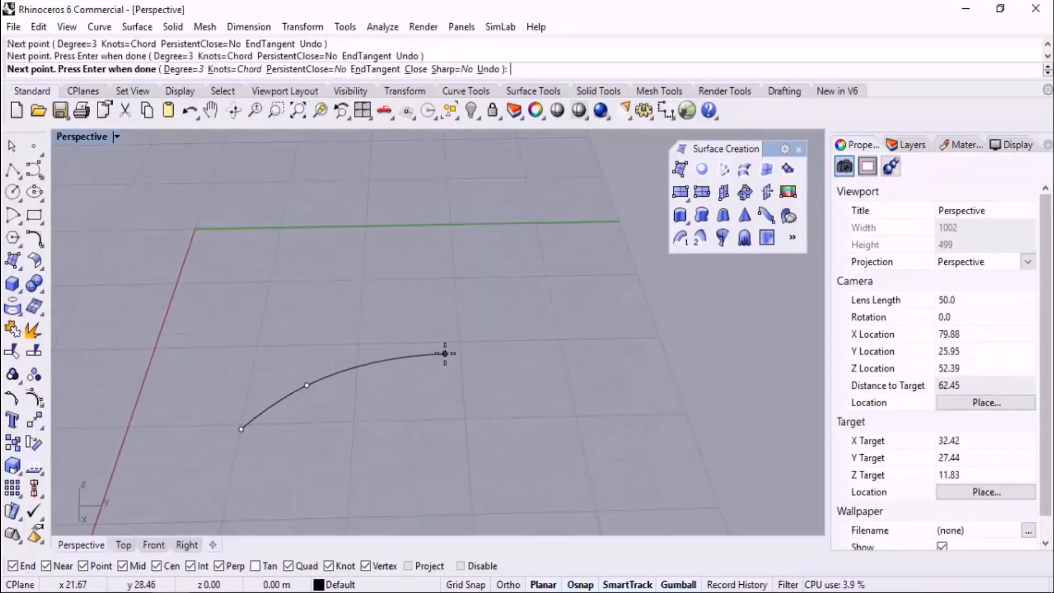
right_drag(356, 304, 350, 366)
right_click(349, 368)
scroll(342, 428, down, 6)
scroll(317, 387, up, 6)
Step: Draw two more three-point interpolated curves from the first curve's ends, meeting near the origin to close a three-sided outline
right_click(315, 387)
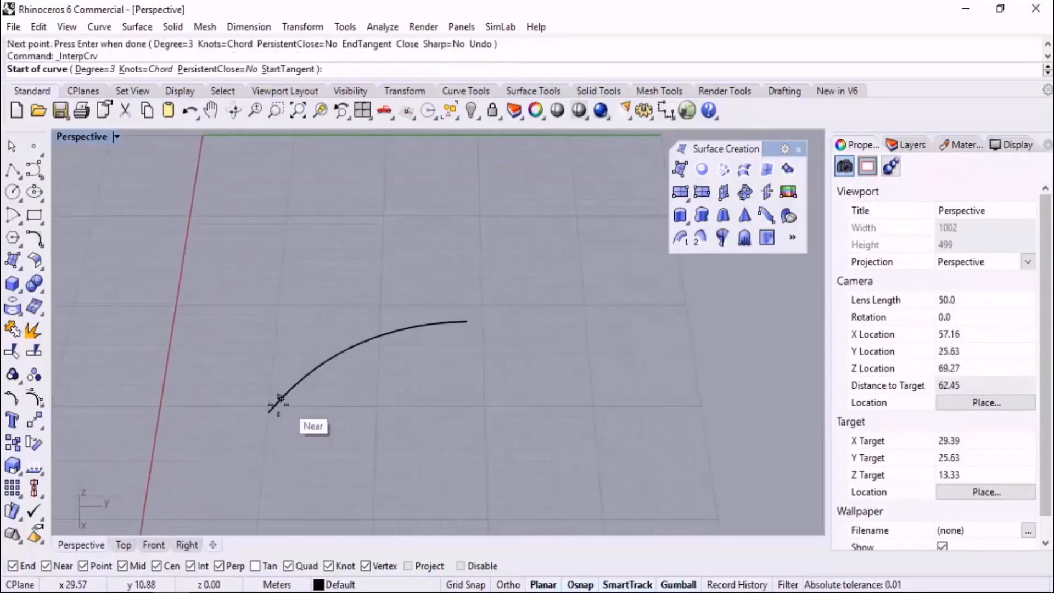
click(270, 411)
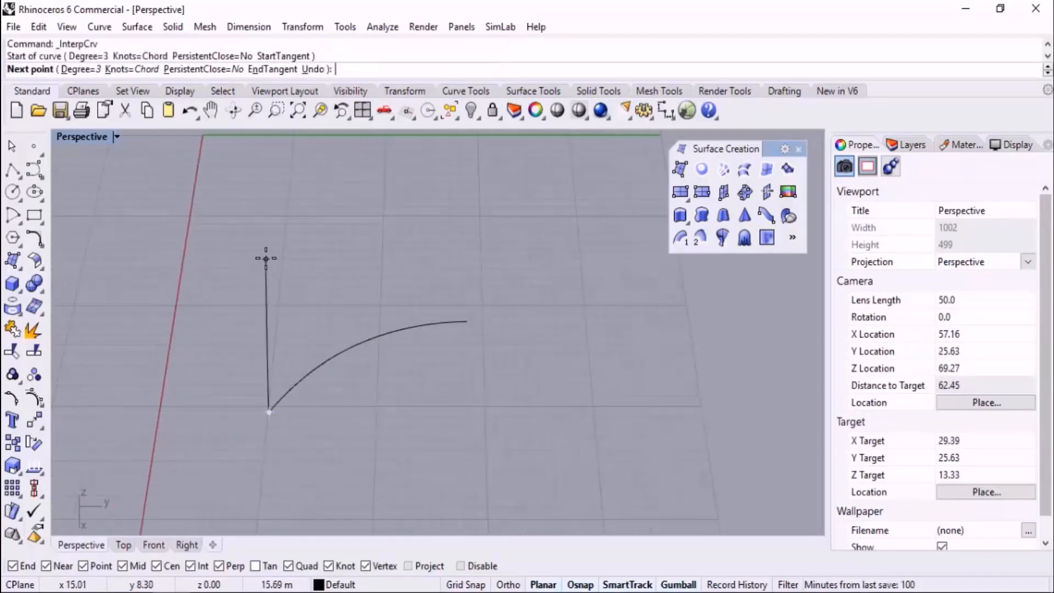
click(266, 258)
click(204, 152)
right_click(204, 151)
right_click(211, 160)
click(205, 151)
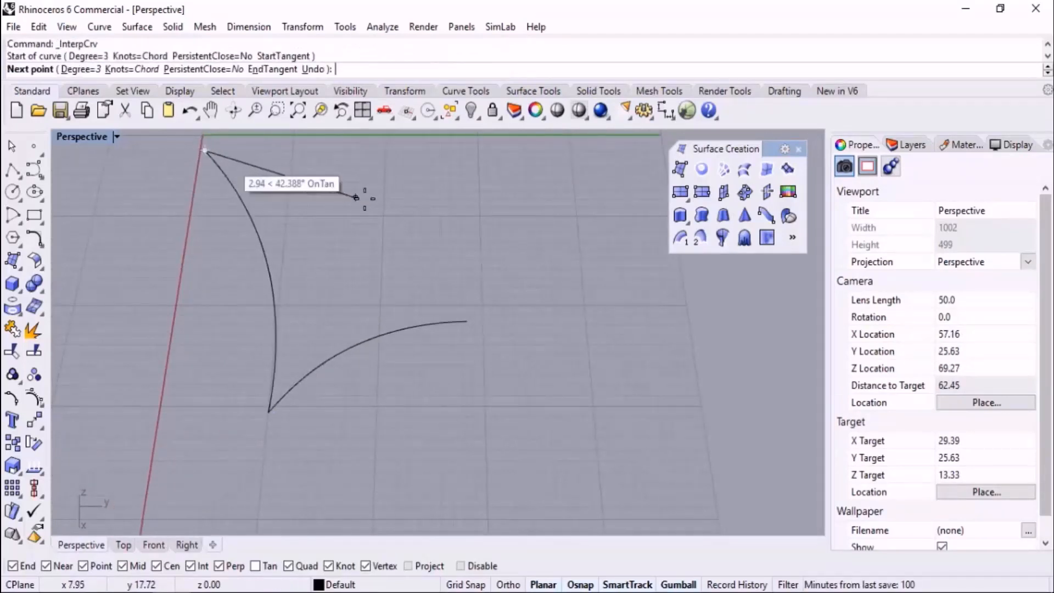
click(391, 223)
click(467, 321)
right_click(477, 343)
Step: Turn on the three curves' control points and raise the points at the corner near the origin into a tall peak
scroll(489, 375, down, 1)
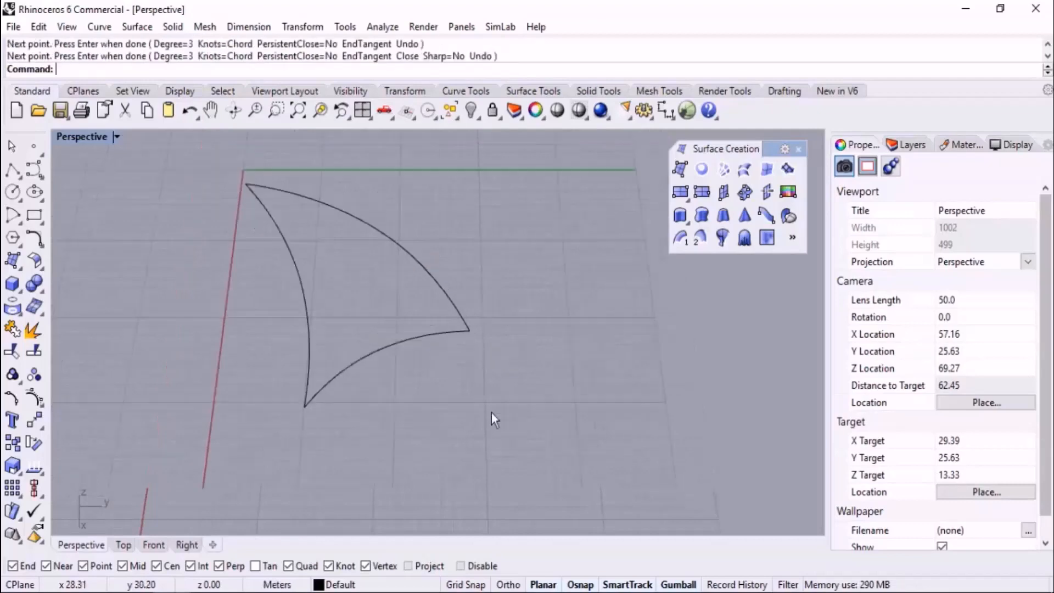
scroll(492, 413, down, 8)
right_drag(491, 413, 536, 270)
drag(496, 329, 289, 457)
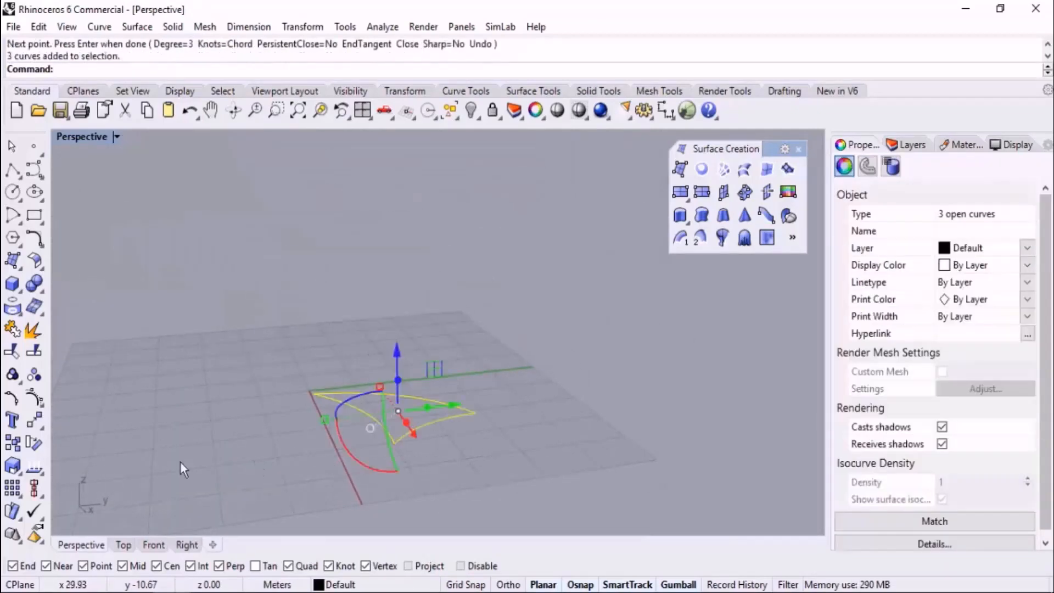
click(34, 399)
drag(311, 387, 357, 419)
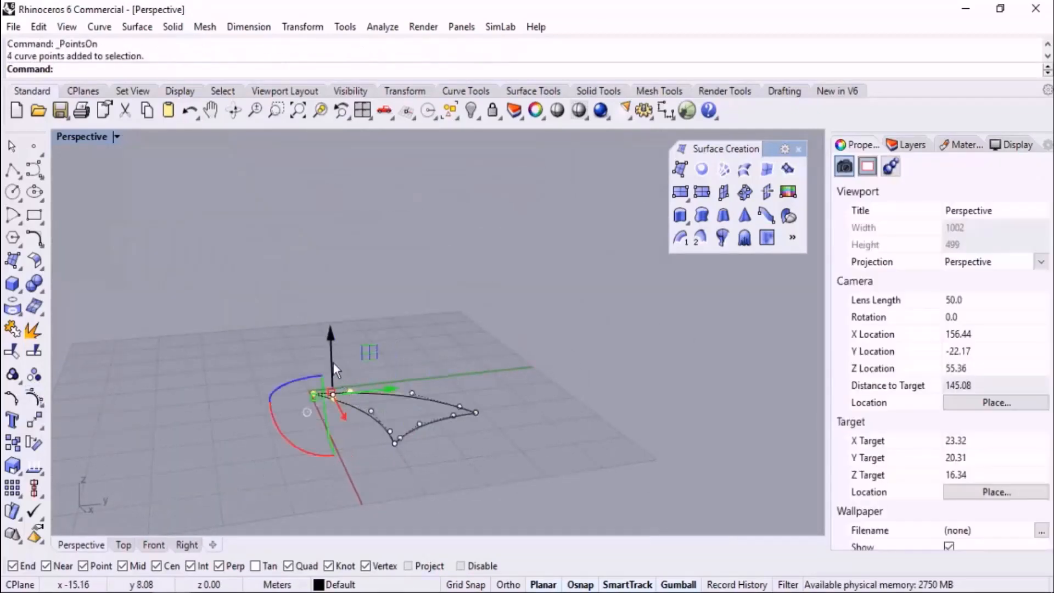
drag(333, 364, 312, 346)
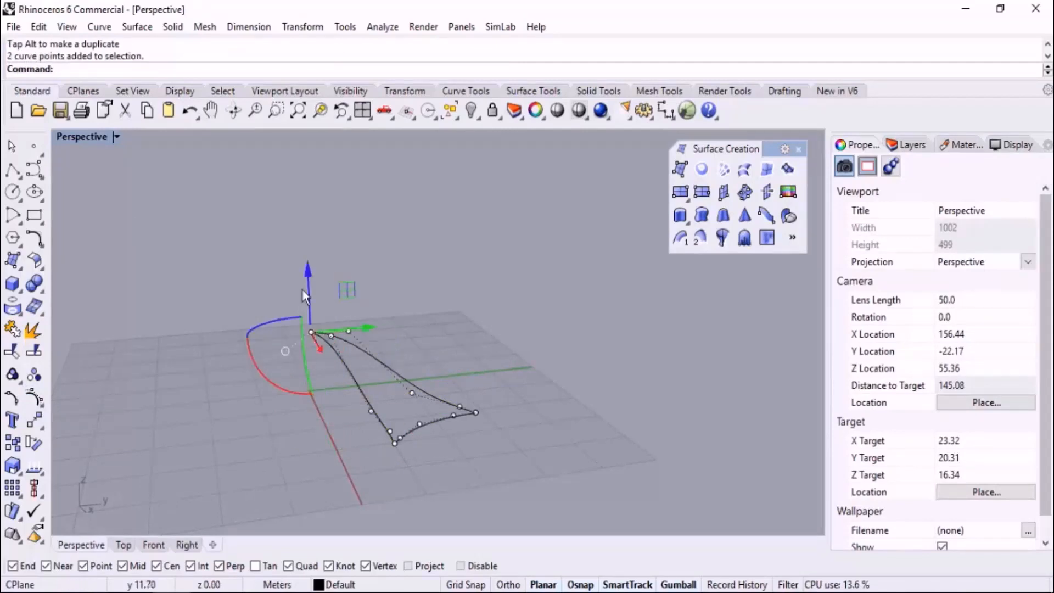
drag(310, 294, 311, 232)
right_drag(395, 351, 334, 465)
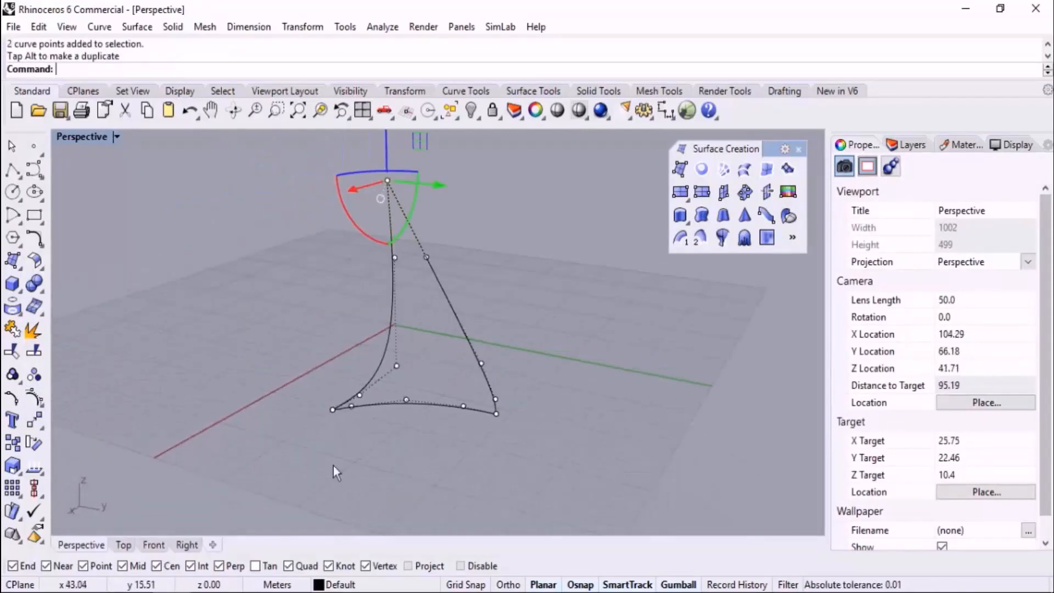
Step: Lower the middle control point of the base curve and turn the control points off
drag(363, 456, 427, 389)
drag(405, 353, 410, 397)
click(265, 420)
scroll(261, 420, down, 8)
right_drag(349, 409, 377, 435)
key(Escape)
Step: Make two copies of the three-curve outline, spaced along the y direction beside the original
drag(381, 232, 251, 442)
drag(390, 381, 631, 418)
click(713, 314)
right_drag(713, 314, 567, 345)
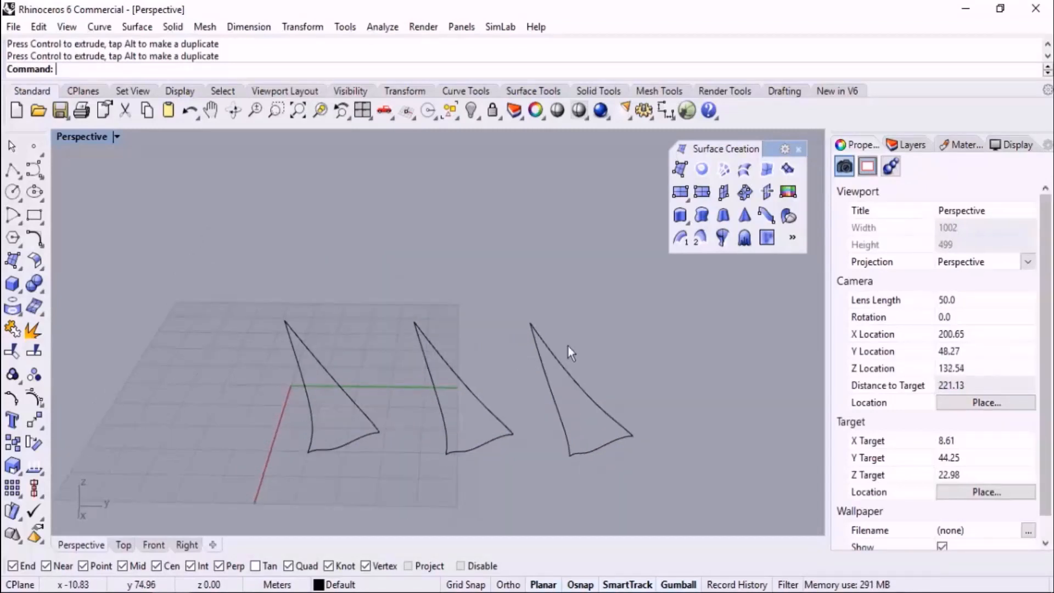
Step: Create an edge surface on the original outline, picking its base curve first, followed by the short side and the long side
click(767, 170)
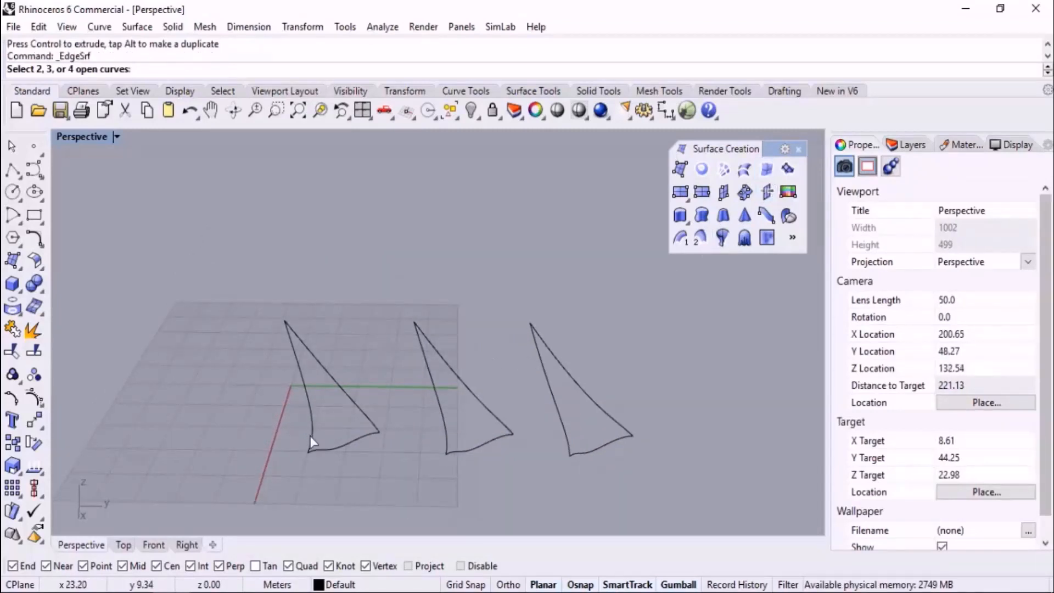
scroll(311, 441, up, 5)
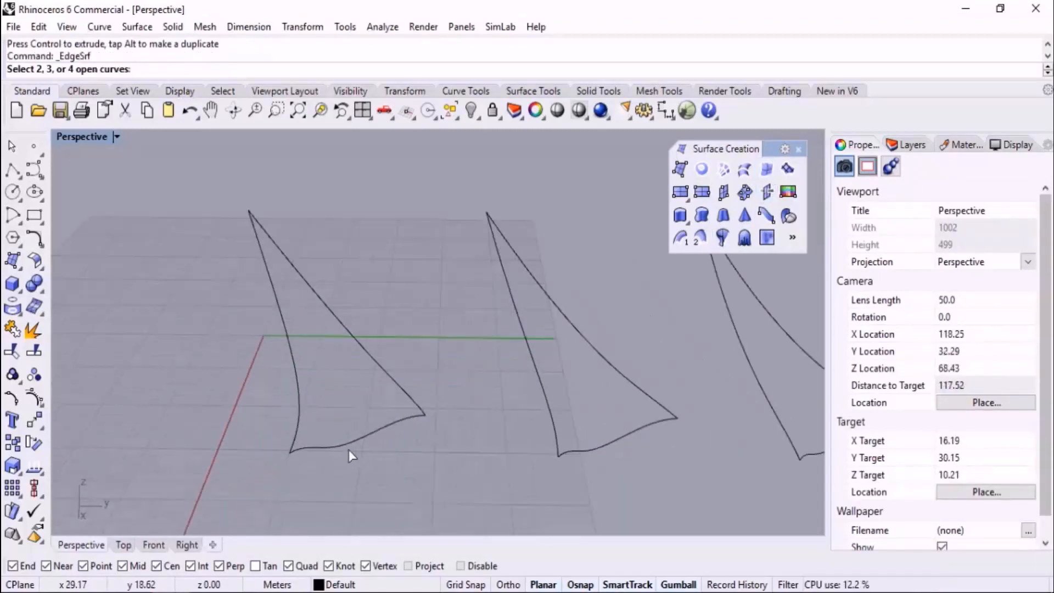
click(337, 448)
click(299, 384)
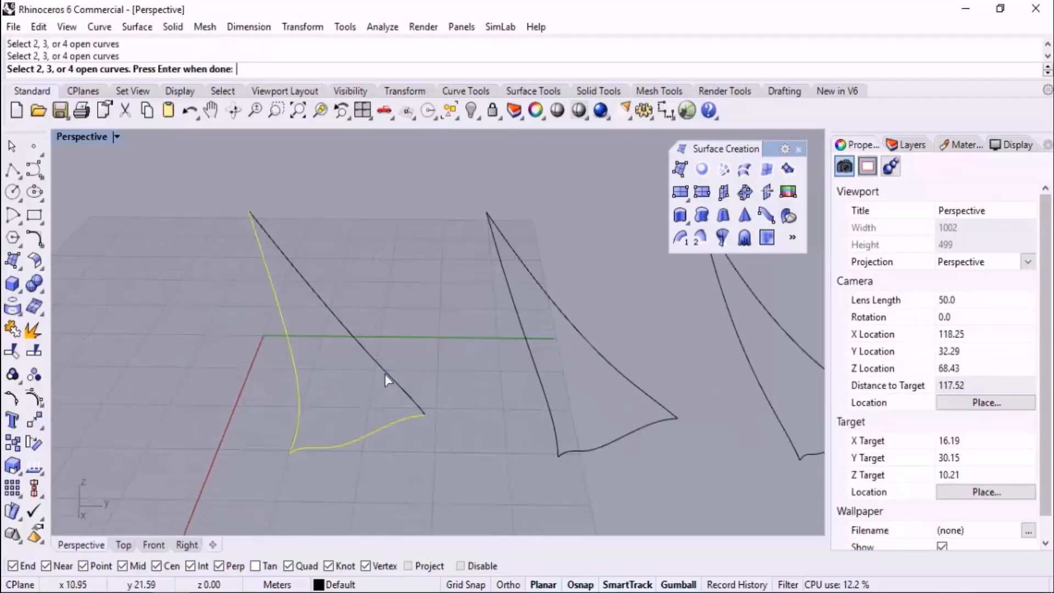
click(386, 373)
right_click(472, 410)
Step: Create an edge surface on the middle outline, picking the curves in the order short side, long side, base
right_click(528, 451)
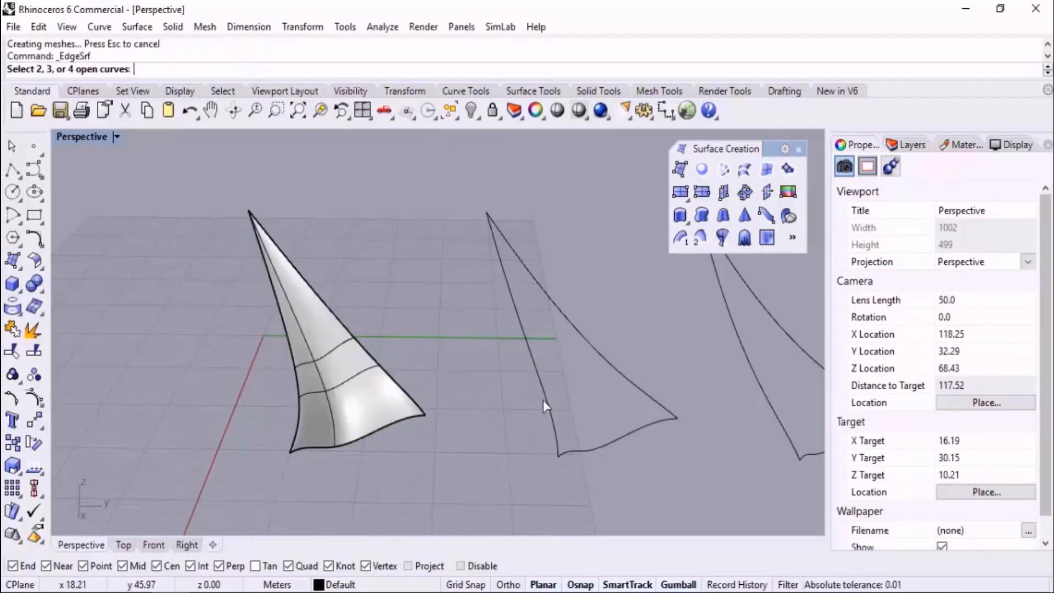
click(543, 390)
click(607, 364)
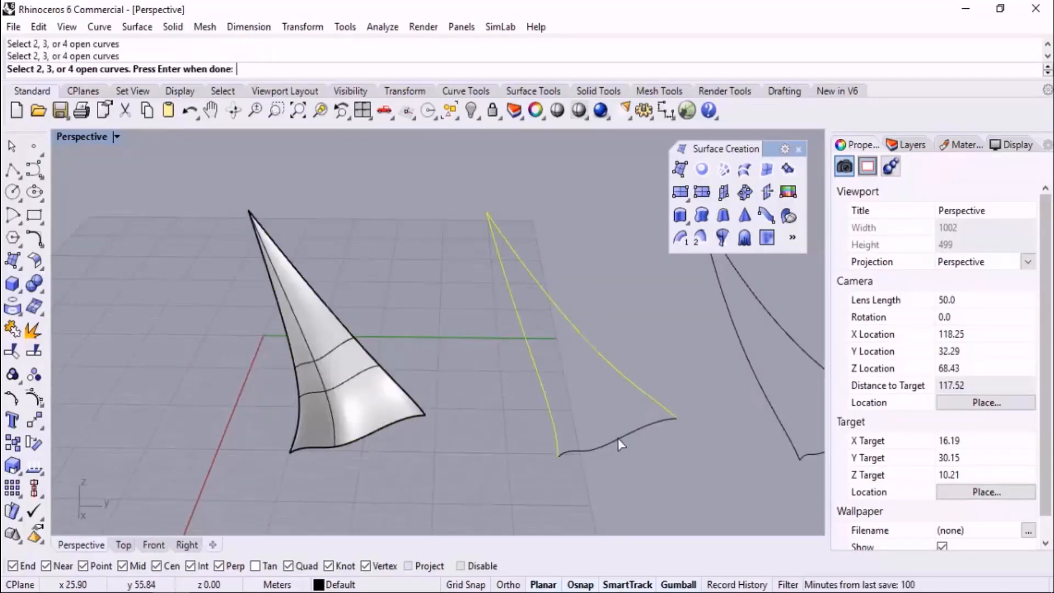
click(611, 446)
right_click(489, 442)
Step: Create an edge surface on the last outline, picking the curves in the order long side, base, short side
scroll(286, 414, down, 6)
scroll(541, 420, up, 6)
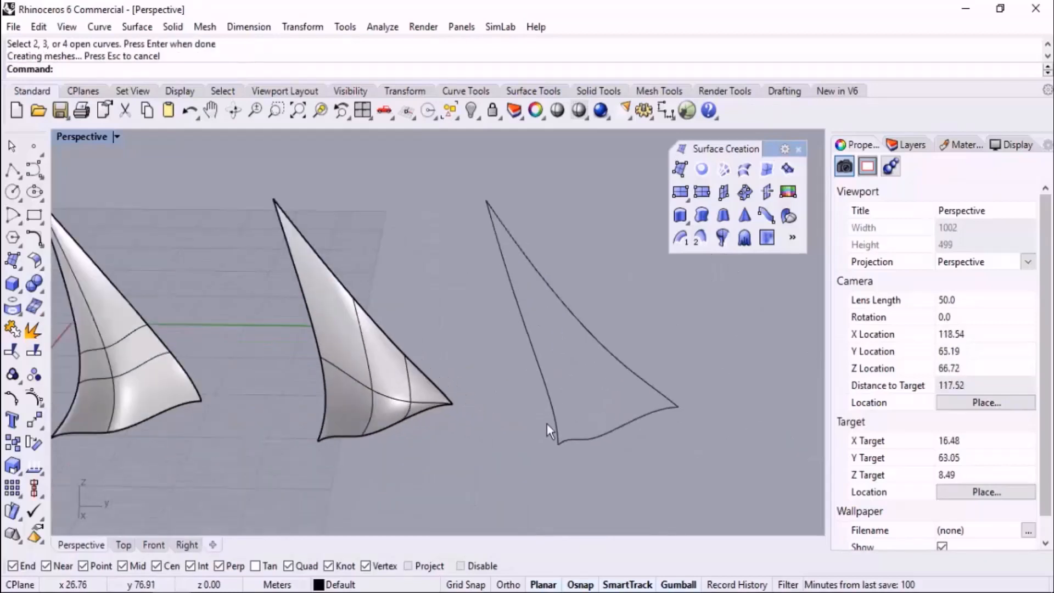
right_click(546, 423)
click(598, 342)
click(608, 432)
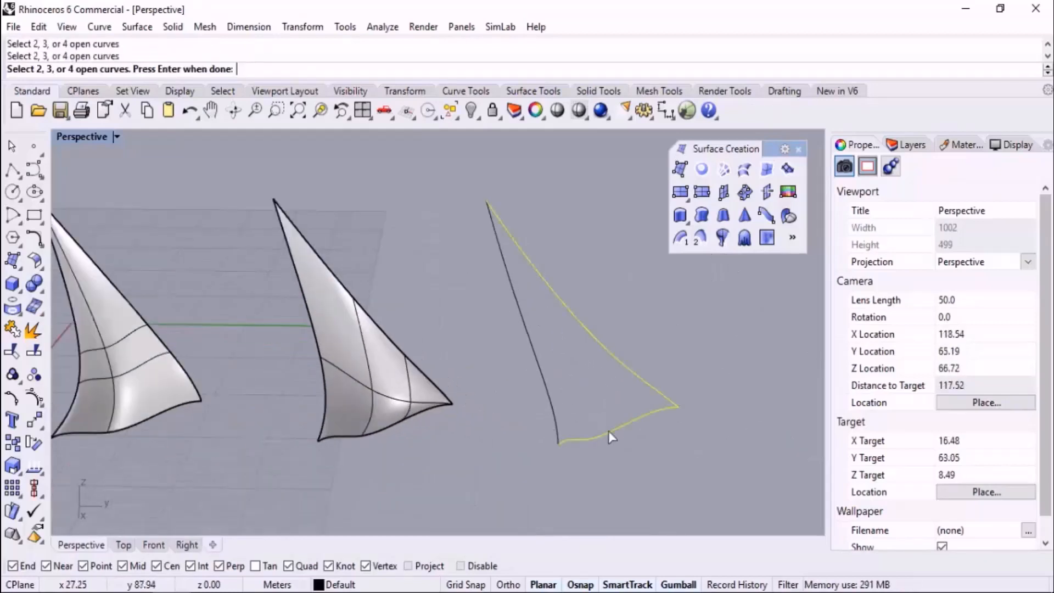
click(549, 400)
right_click(696, 438)
scroll(716, 424, down, 4)
right_drag(713, 426, 703, 448)
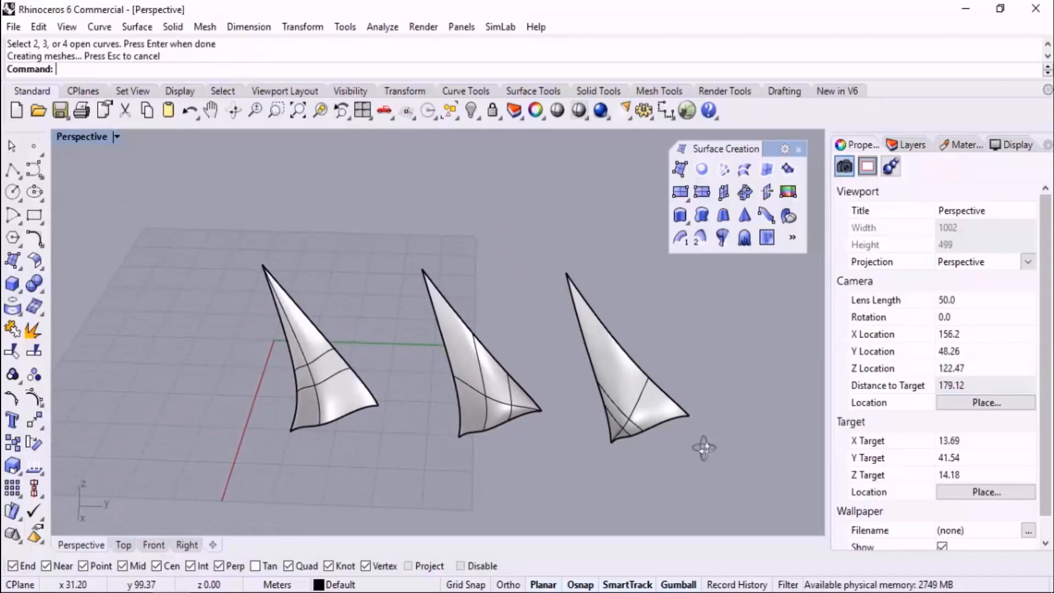
Step: Assign the edge surface on the last outline to Layer 02
scroll(653, 377, up, 4)
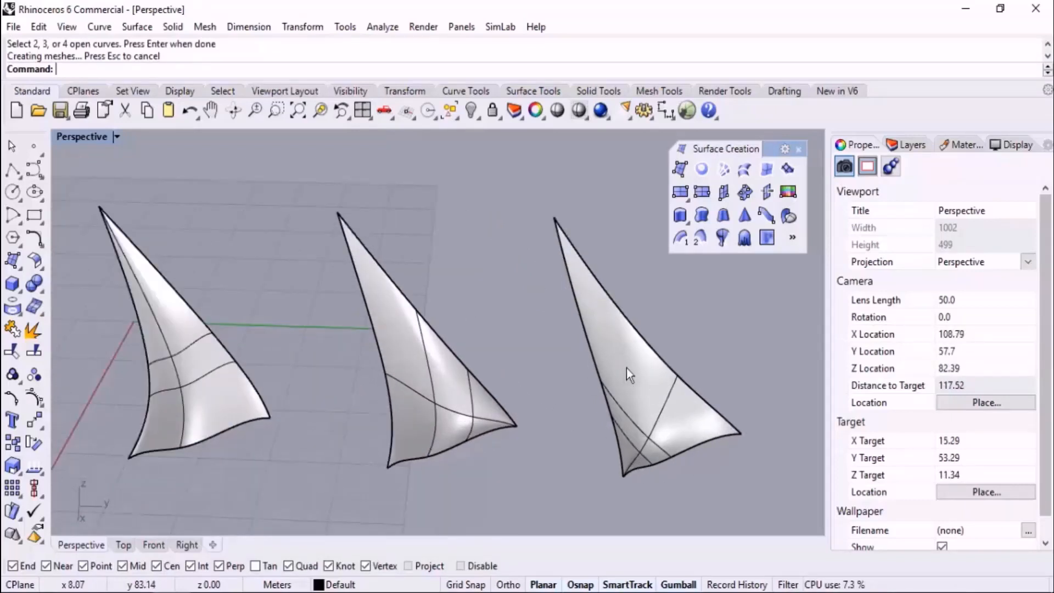
click(627, 368)
click(357, 585)
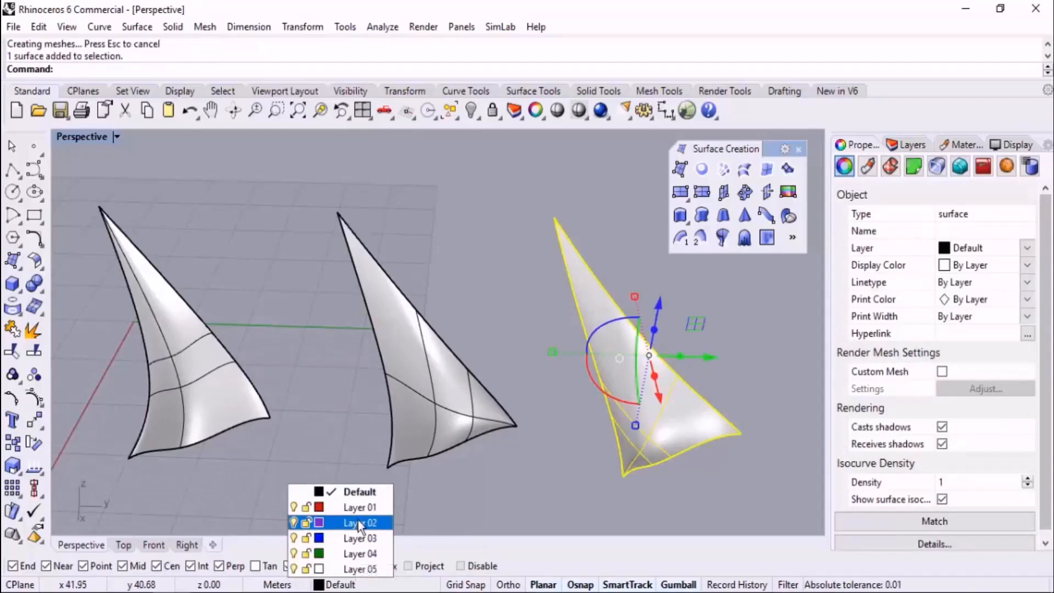
click(358, 519)
click(525, 499)
Step: Put the edge surface on the middle outline on Layer 03 and switch it to Layer 01
click(445, 397)
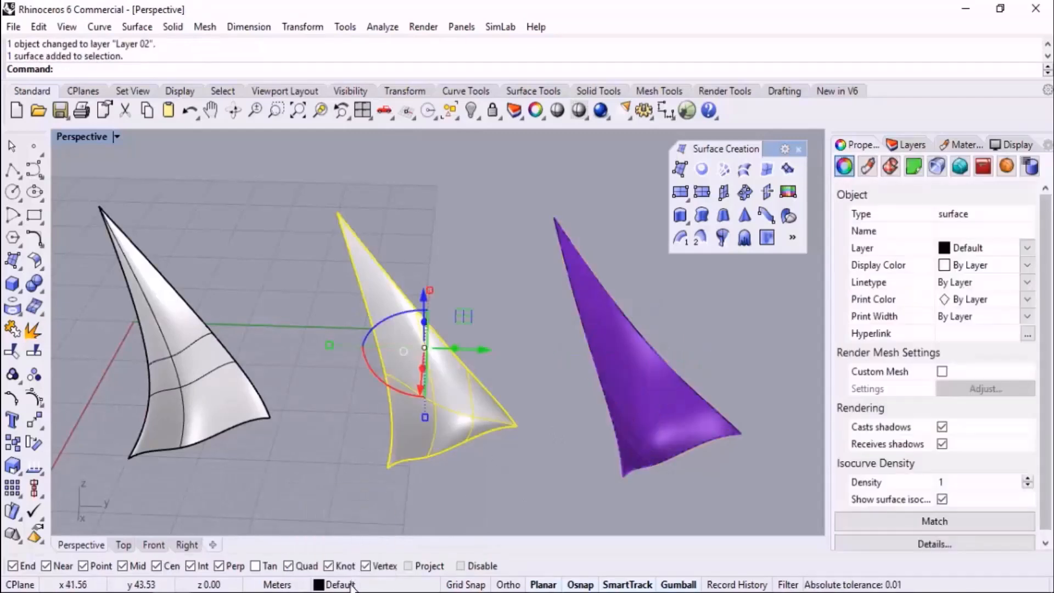
click(352, 585)
click(356, 536)
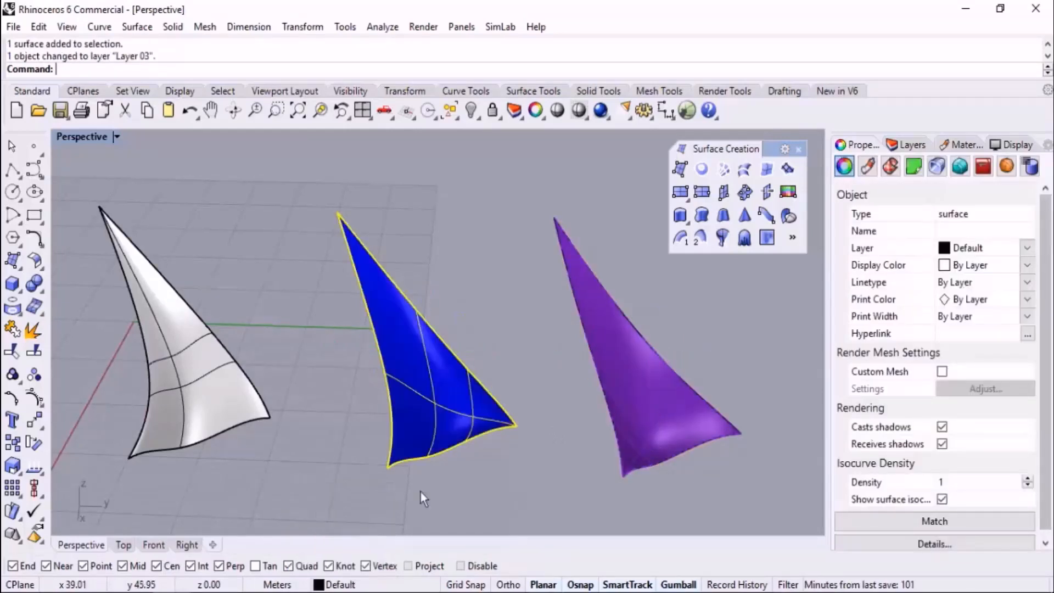
click(343, 585)
click(349, 505)
click(488, 474)
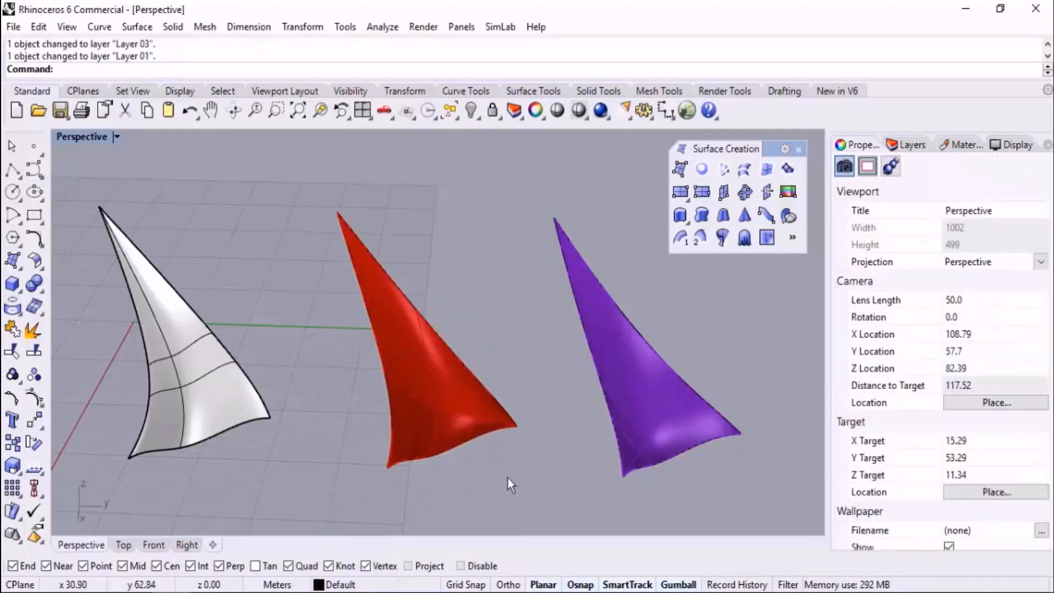
Step: Move the red middle surface from its apex onto the apex of the original surface, leaving its outline curves in place
shift+right_drag(209, 234, 311, 315)
click(478, 376)
text(M)
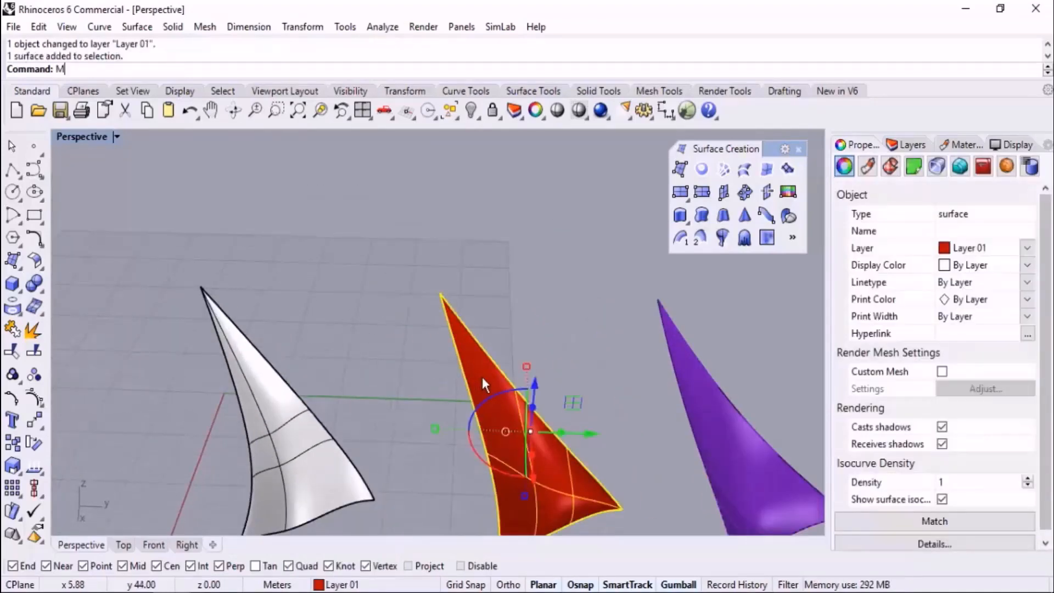
key(Return)
click(435, 290)
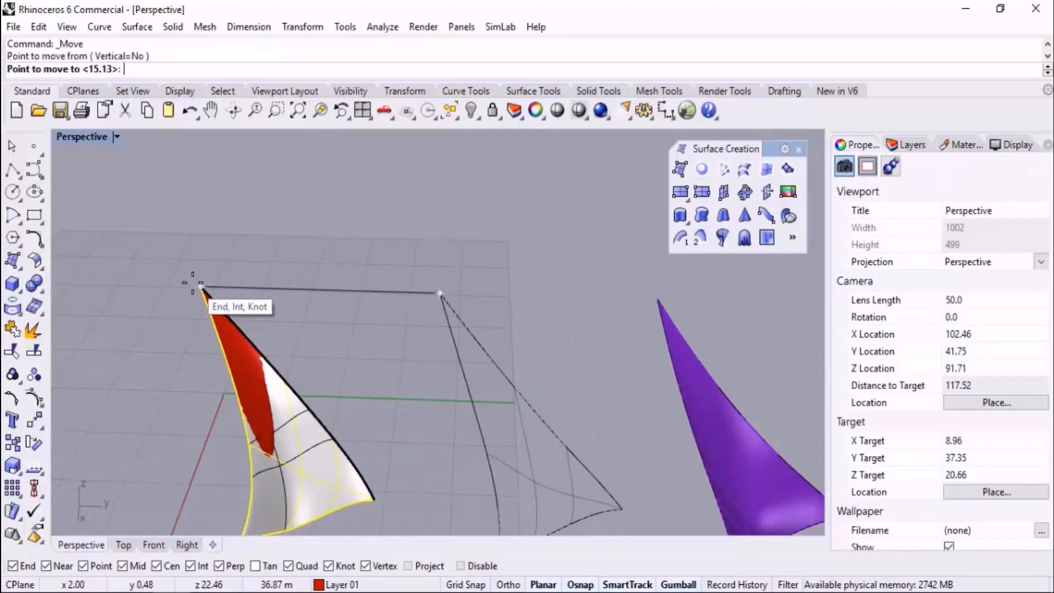
click(200, 285)
right_drag(316, 396, 329, 351)
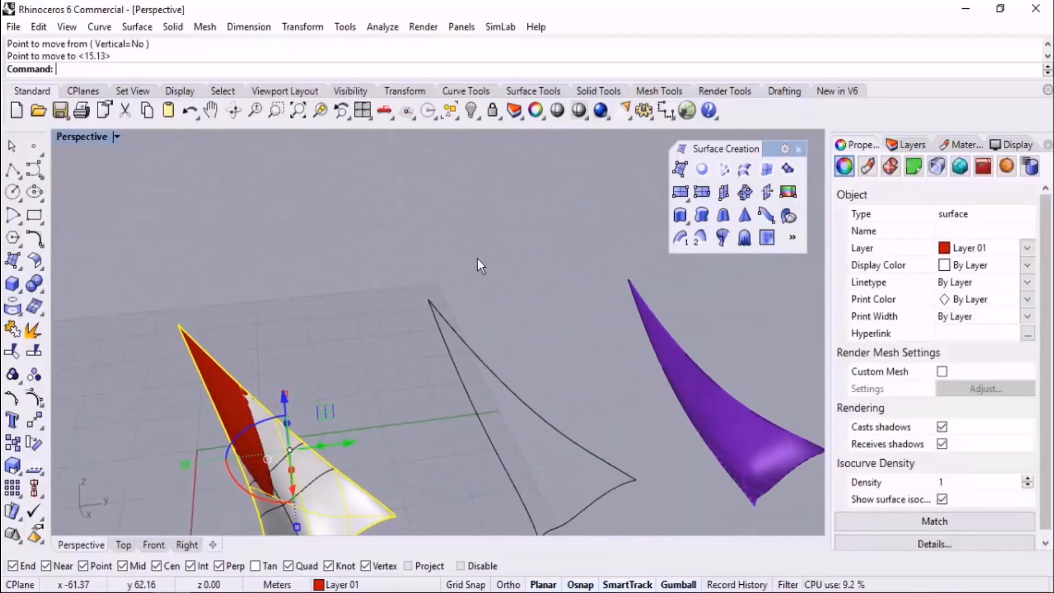
click(476, 258)
Step: Move the purple surface from its apex onto the apex of the original surface, leaving its outline curves in place
click(697, 387)
text(m)
key(Return)
click(628, 280)
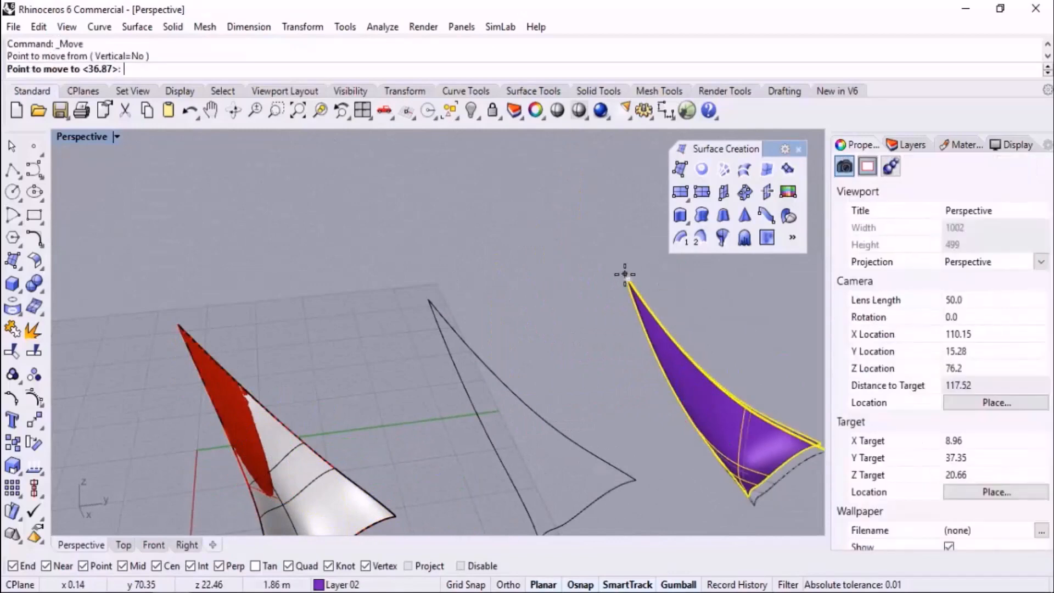
click(173, 322)
key(Escape)
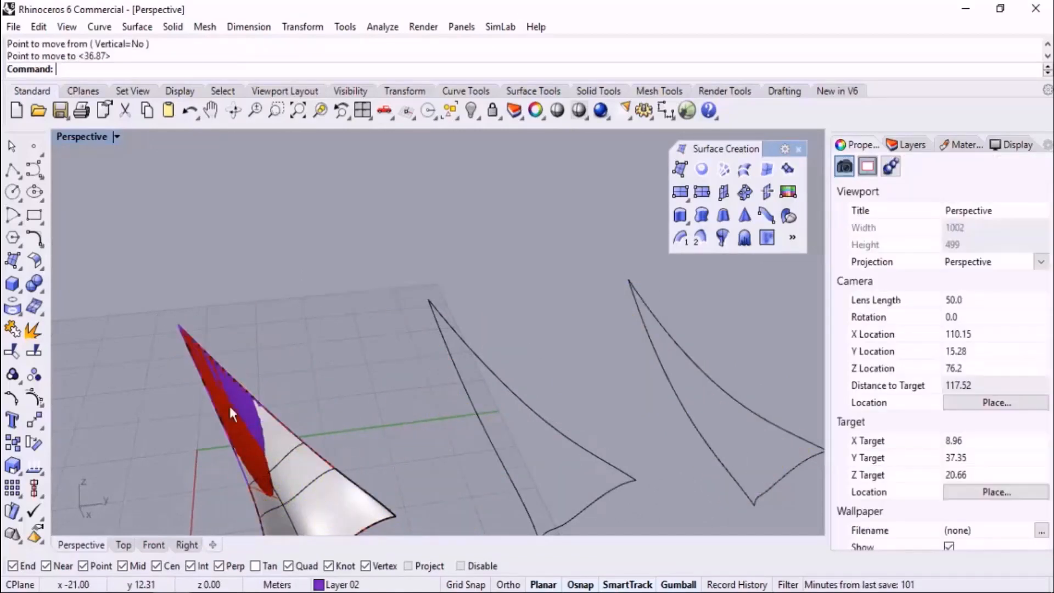
Step: Examine the three overlaid surfaces from several sides to compare how their shapes differ
right_drag(228, 404, 560, 377)
scroll(632, 456, up, 8)
scroll(689, 453, up, 4)
scroll(522, 380, down, 20)
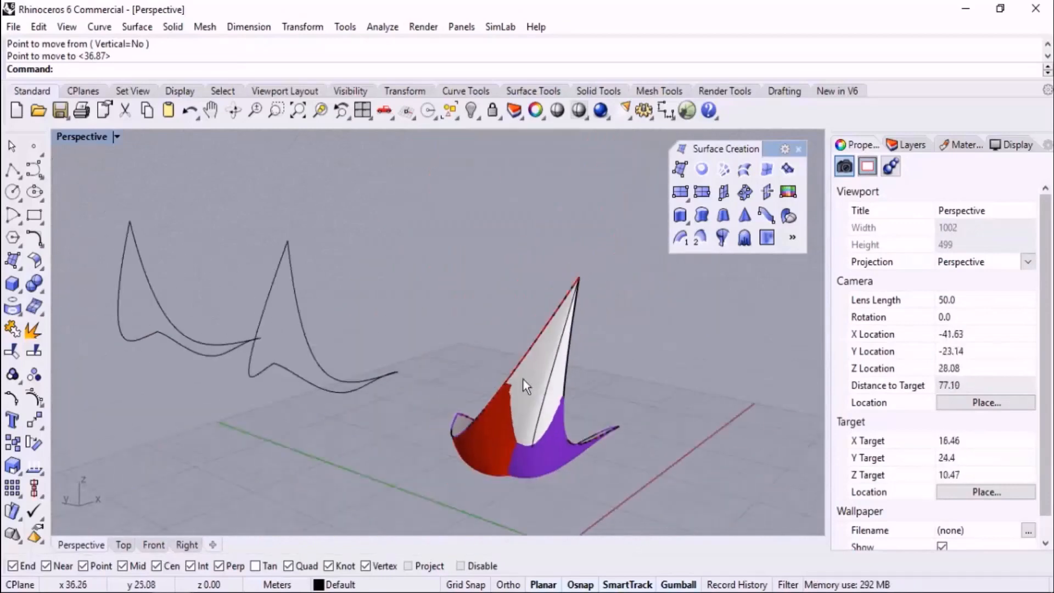
right_drag(491, 377, 418, 377)
scroll(417, 377, up, 6)
right_drag(602, 400, 522, 404)
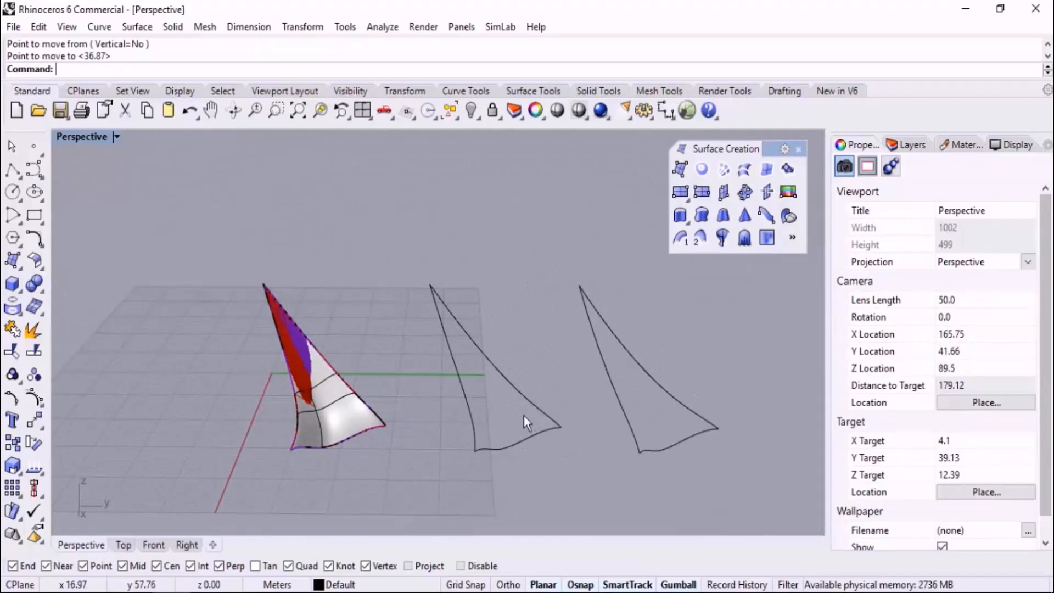
Step: Delete all the outline curves and the three overlaid surfaces
scroll(522, 417, down, 3)
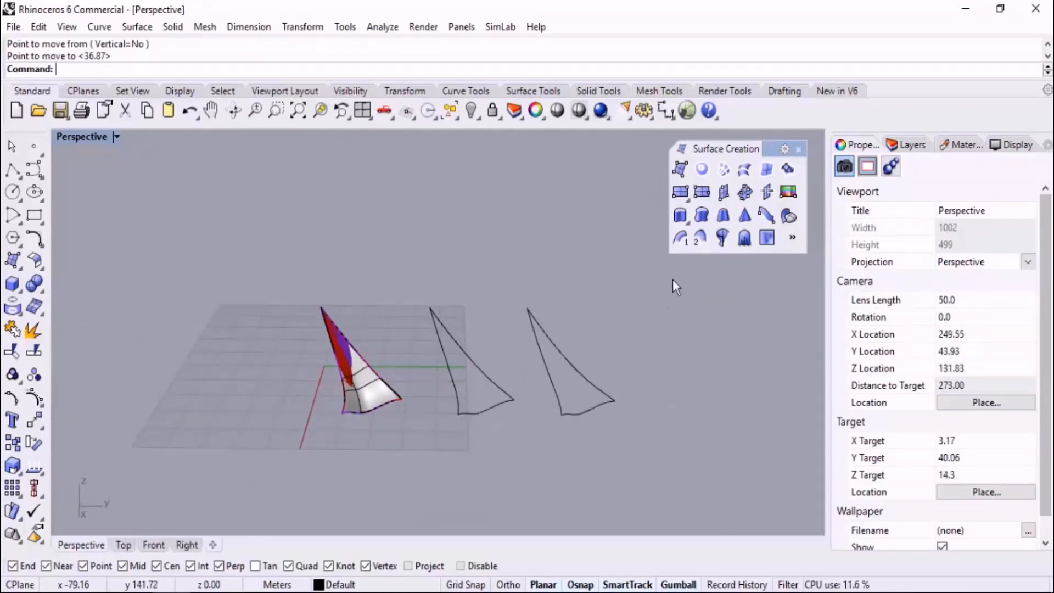
drag(673, 280, 153, 498)
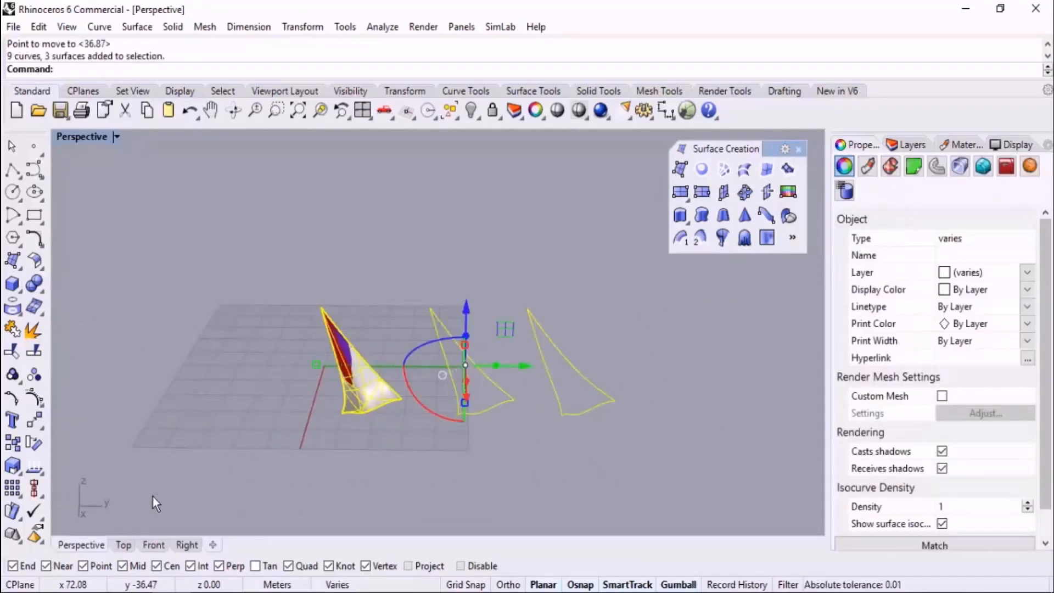
key(Delete)
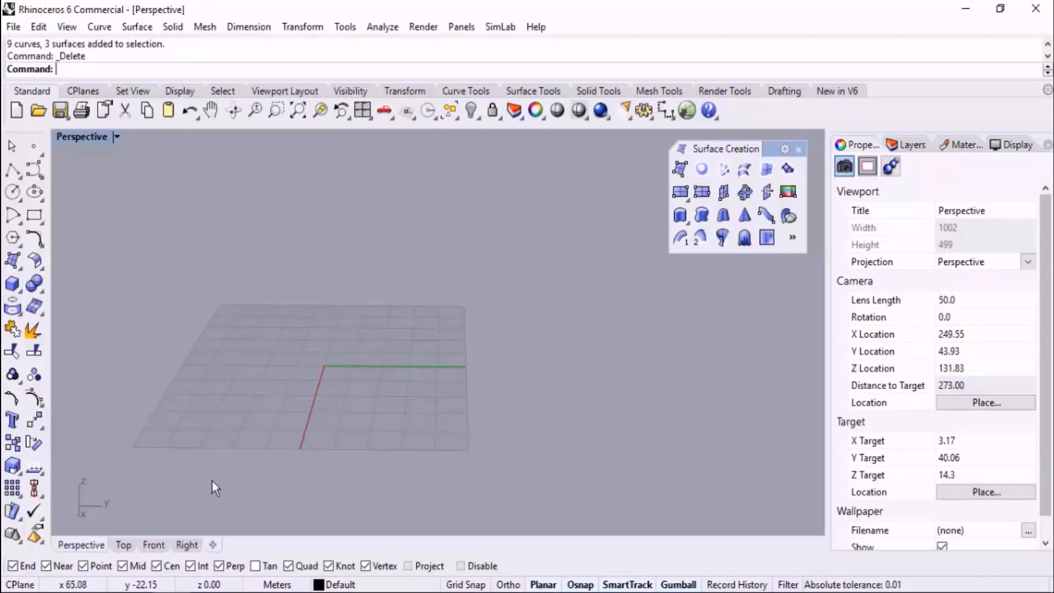
Step: Draw a rectangle corner to corner on the ground plane, between the positive x and y axes
scroll(401, 330, down, 6)
right_drag(400, 329, 394, 378)
scroll(331, 282, up, 5)
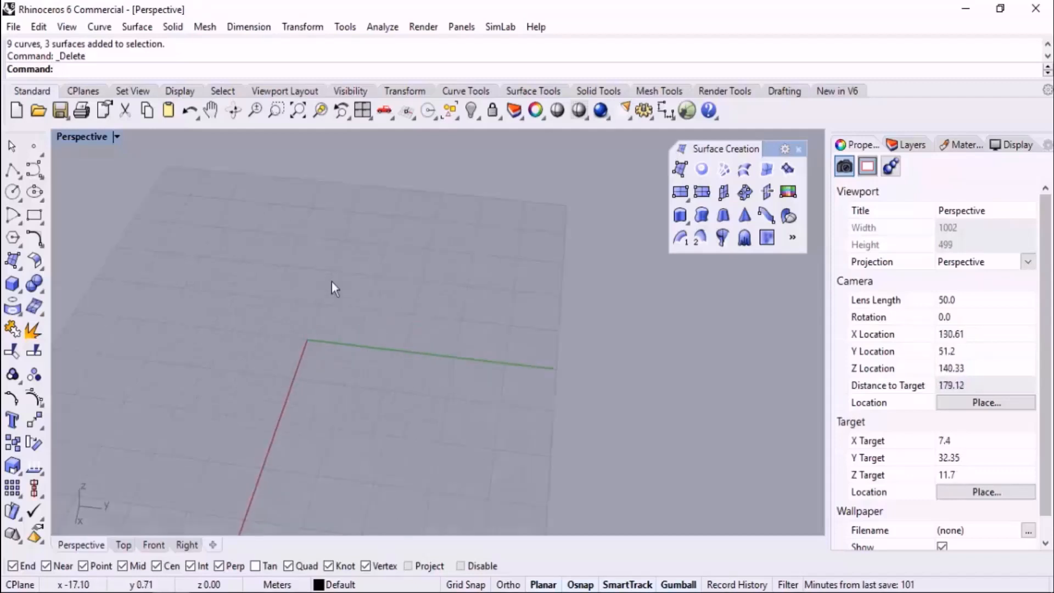
click(34, 215)
click(368, 359)
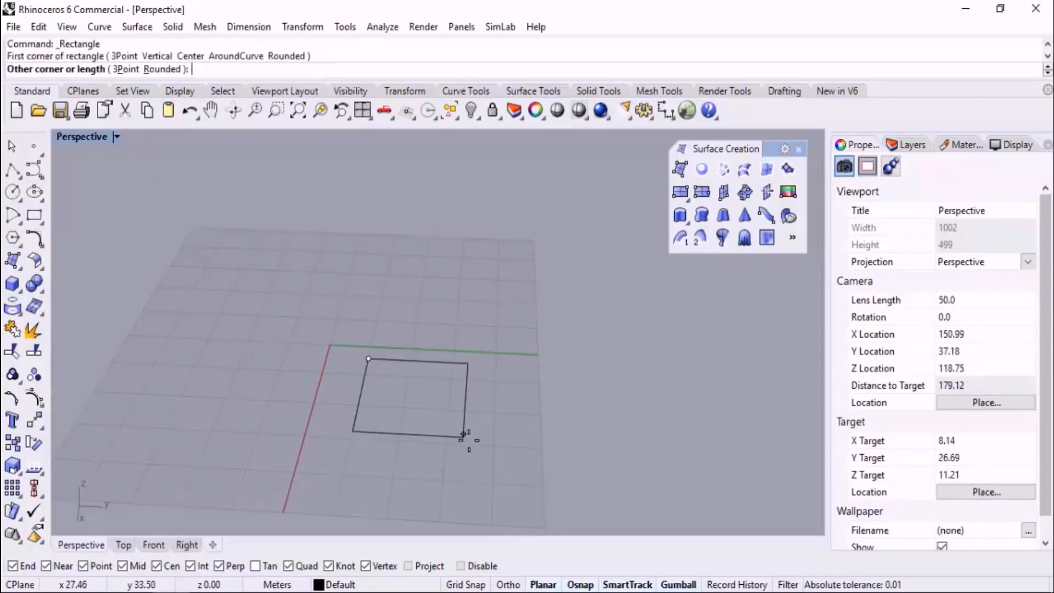
click(488, 461)
Step: Draw a shallow upright arc between the rectangle's two front corners, passing through a point vertically above that edge's midpoint
right_drag(488, 461, 576, 412)
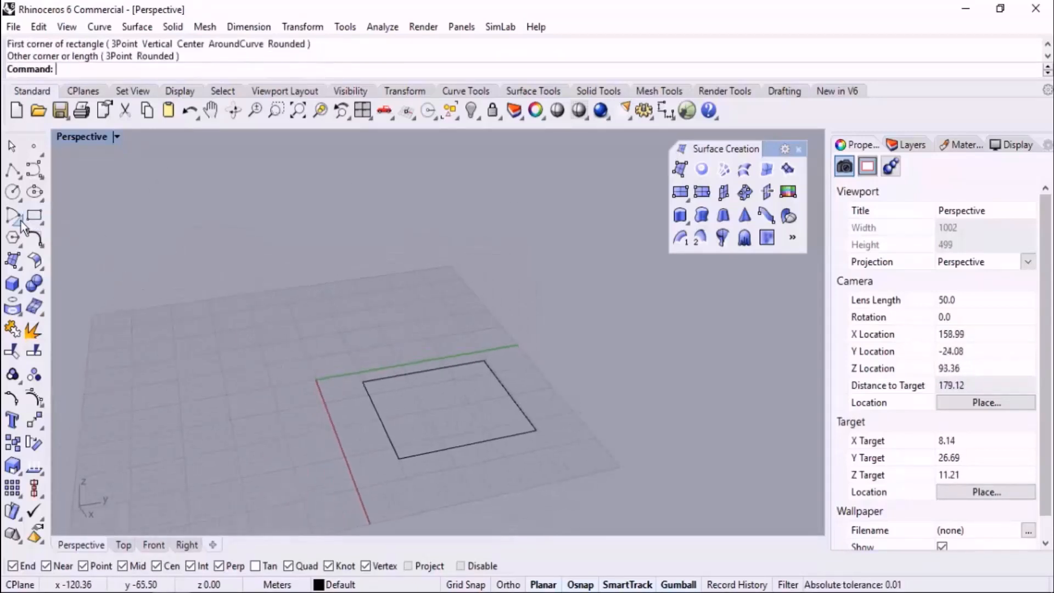
click(34, 237)
click(54, 225)
scroll(374, 458, up, 2)
click(373, 458)
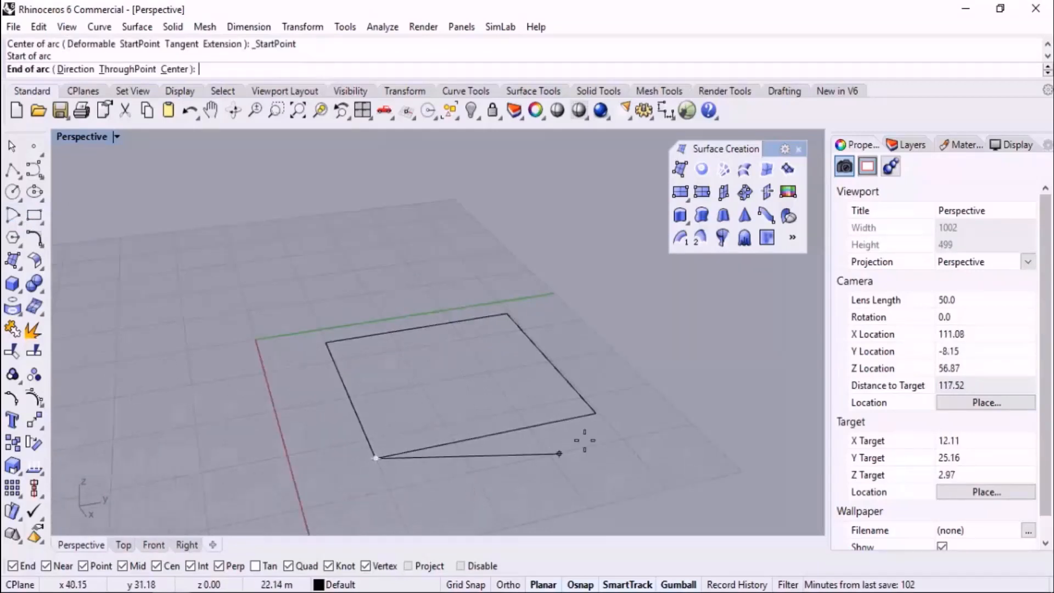
click(595, 413)
ctrl+click(490, 436)
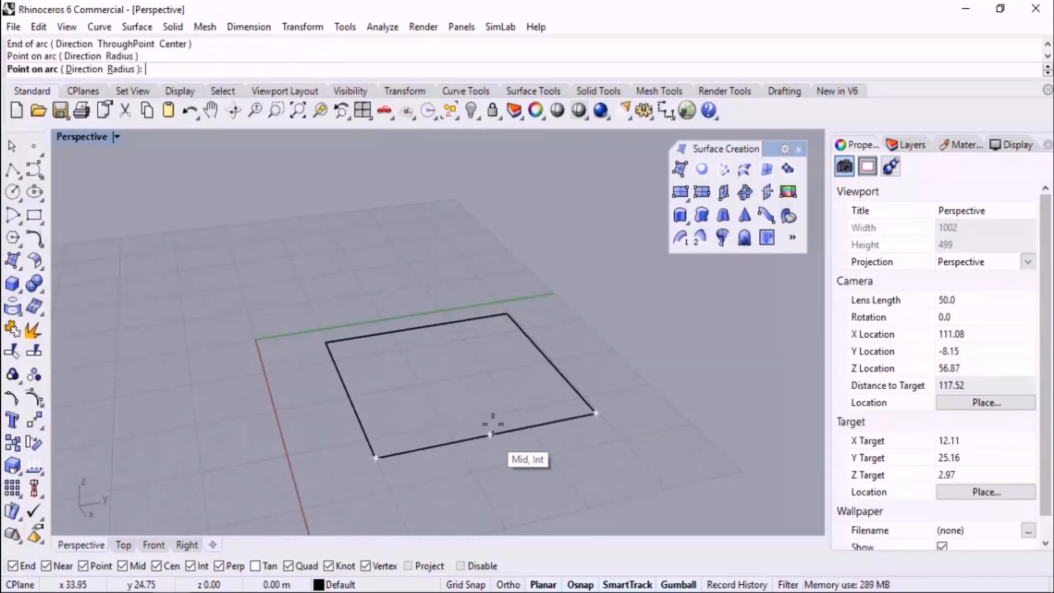
click(493, 389)
Step: Polar array the shallow arc around the rectangle's centre with 4 items over 360 degrees
scroll(553, 330, down, 4)
right_drag(545, 355, 521, 369)
click(509, 395)
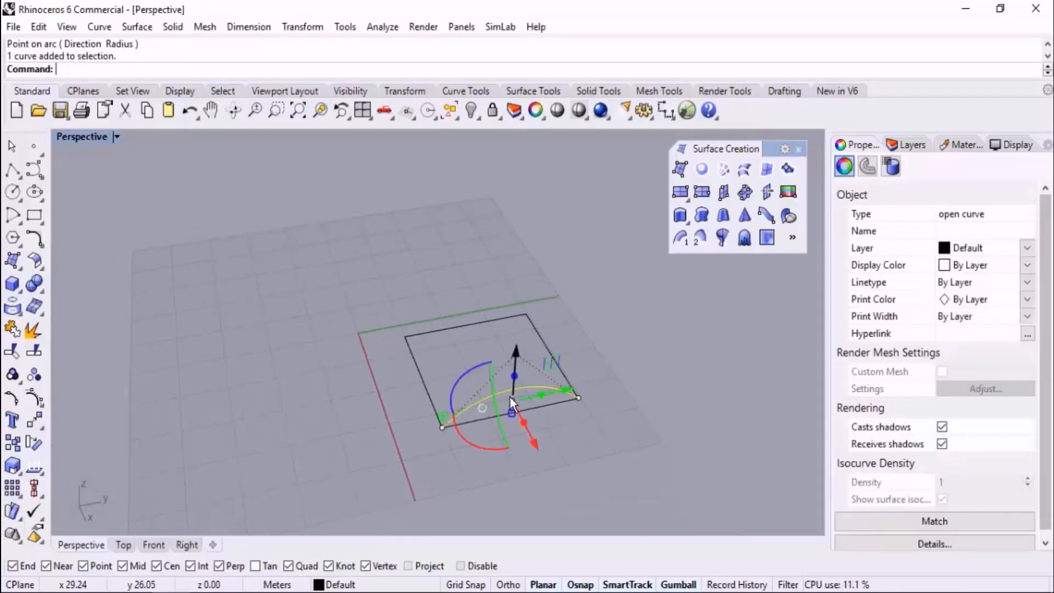
middle_click(344, 255)
click(364, 281)
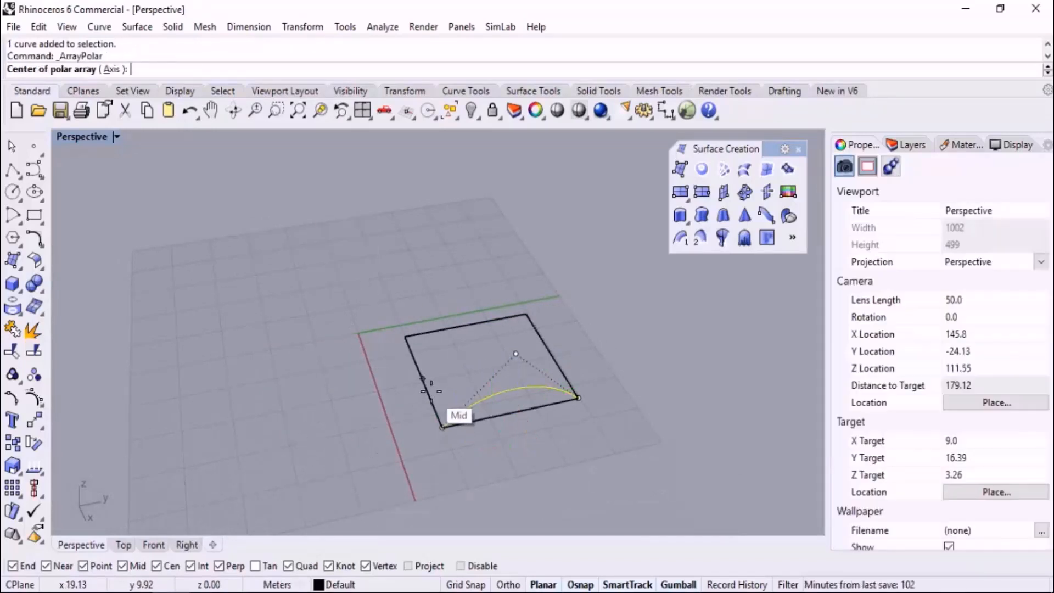
click(421, 373)
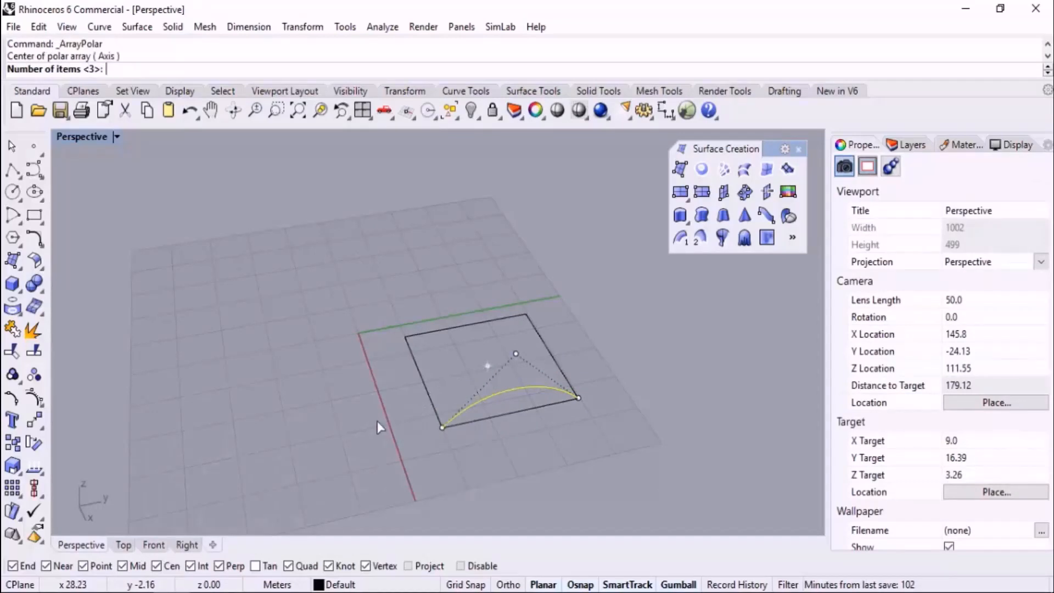
text(4)
key(Return)
key(Return)
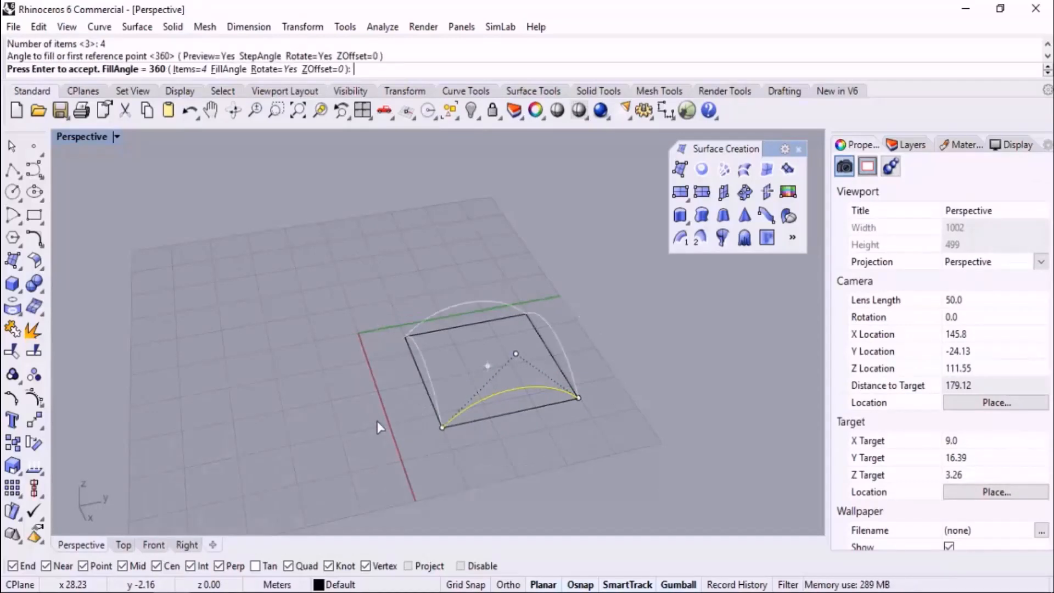
key(Return)
click(341, 432)
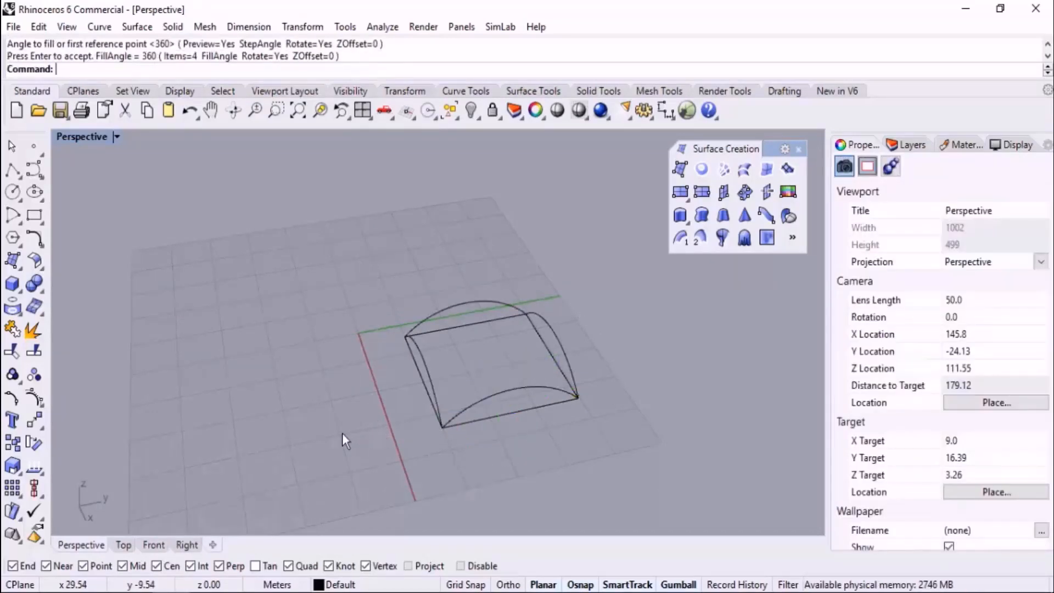
Step: Copy the rectangle about 49 m along the negative y direction
scroll(530, 401, down, 1)
click(515, 403)
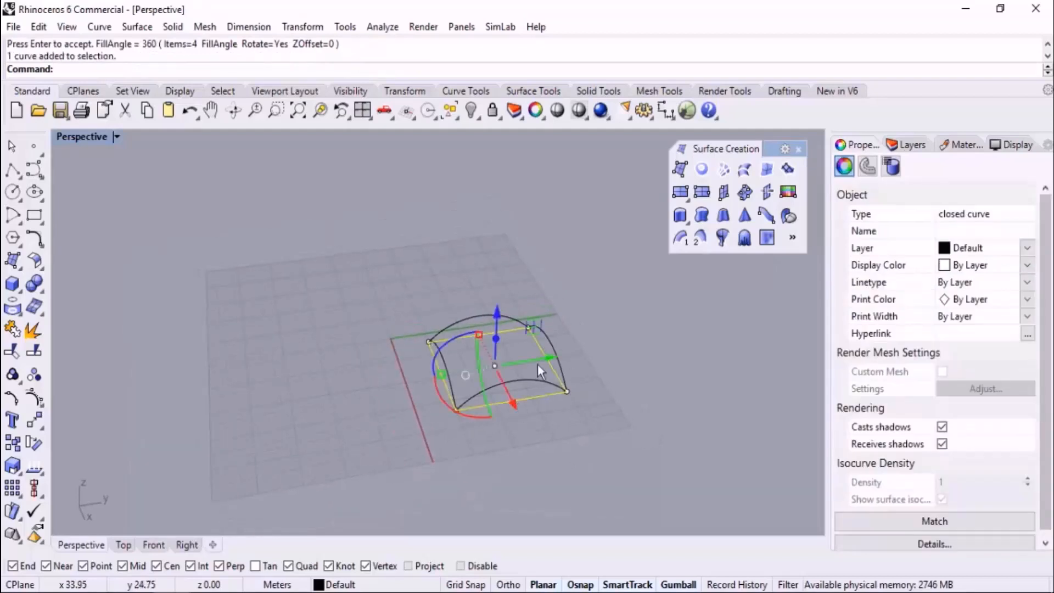
drag(549, 362, 370, 384)
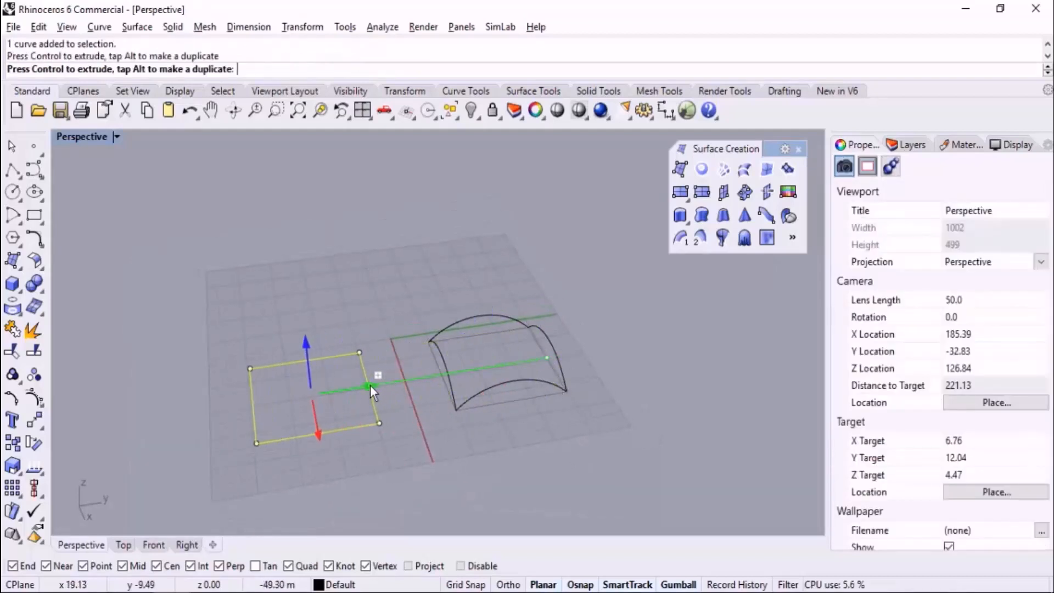
click(342, 463)
Step: Draw a tall arc between the copied rectangle's two front corners, with its start direction pointing vertically upward
scroll(342, 463, up, 1)
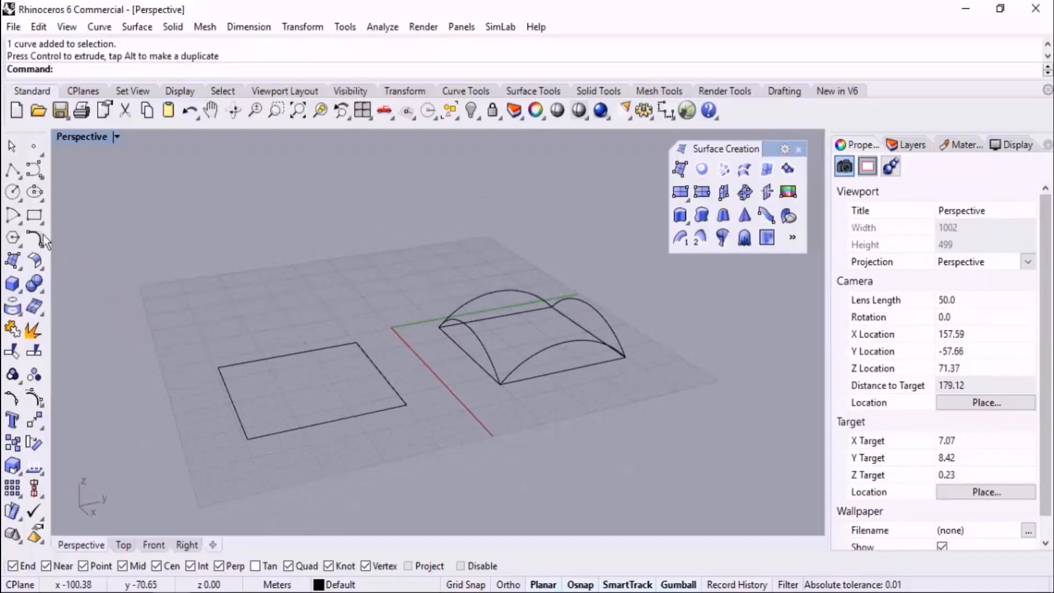
click(20, 224)
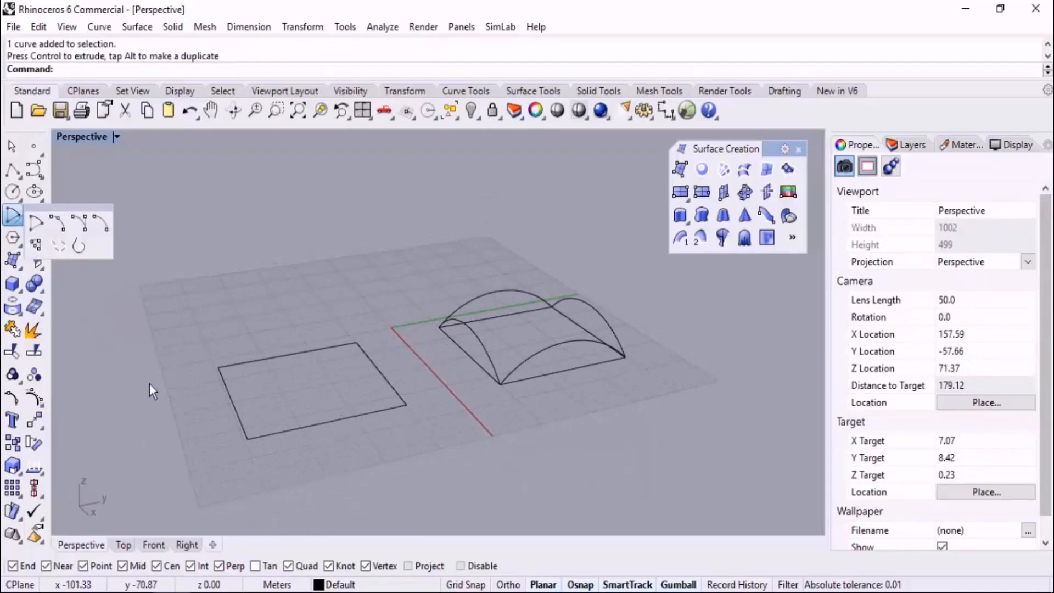
click(83, 227)
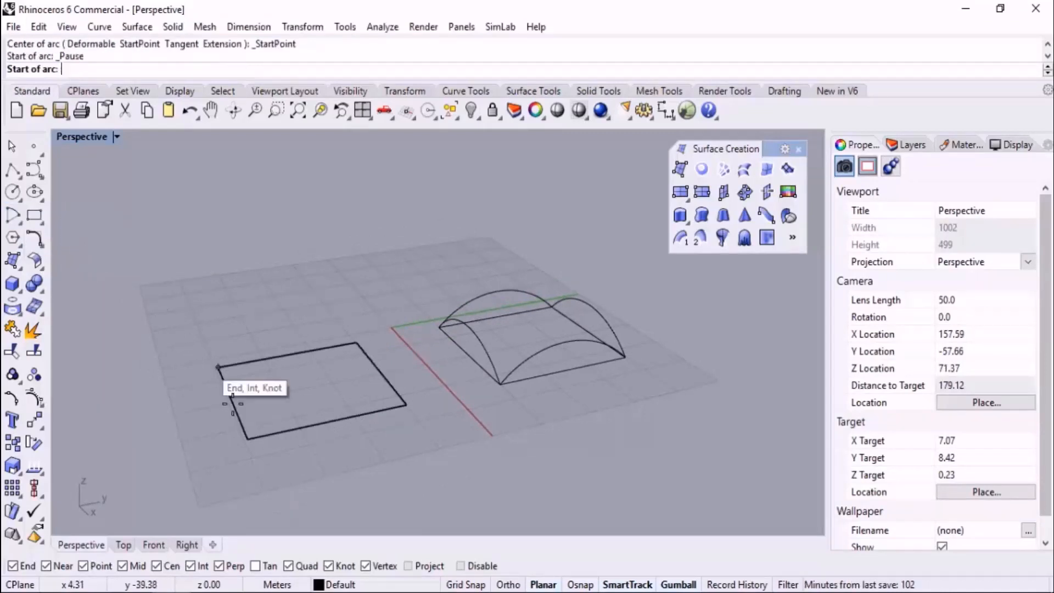
click(247, 438)
click(407, 405)
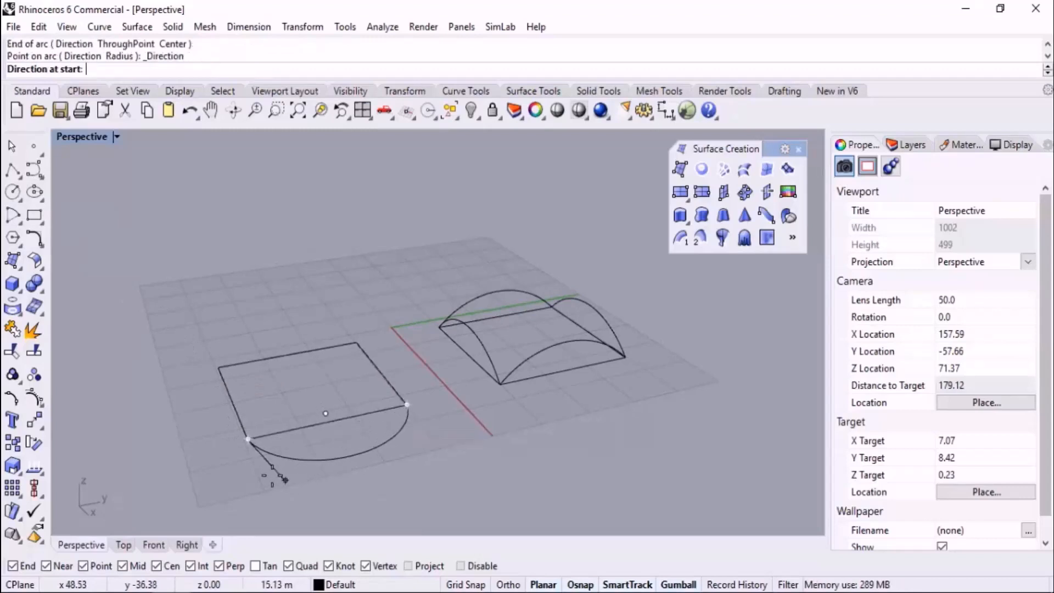
click(199, 259)
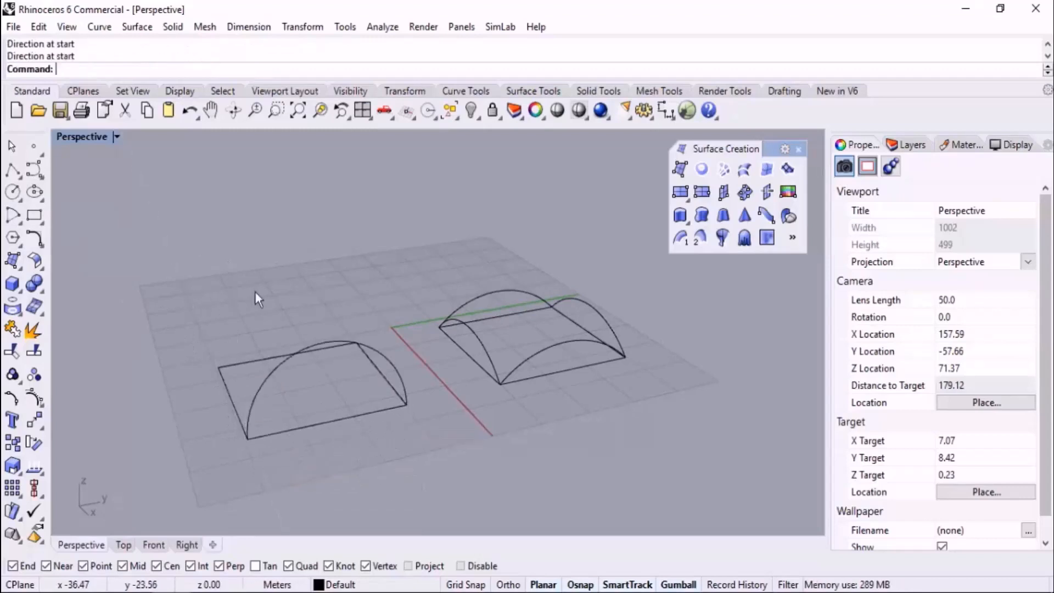
Step: Polar array the tall arc around the copied rectangle's centre with 4 items over 360 degrees
right_drag(256, 296, 294, 324)
click(345, 397)
middle_click(314, 260)
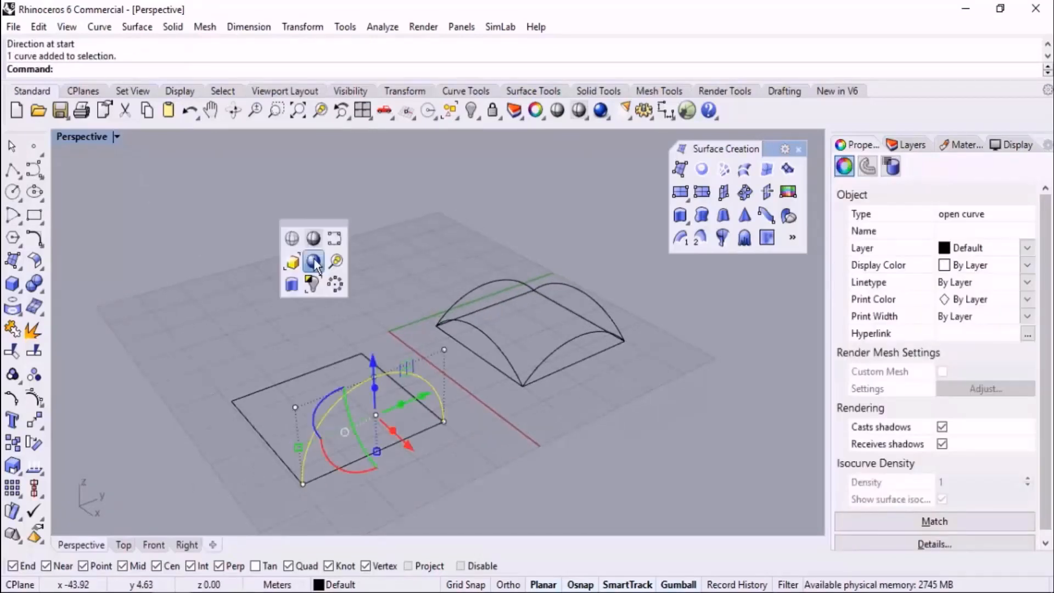
click(336, 284)
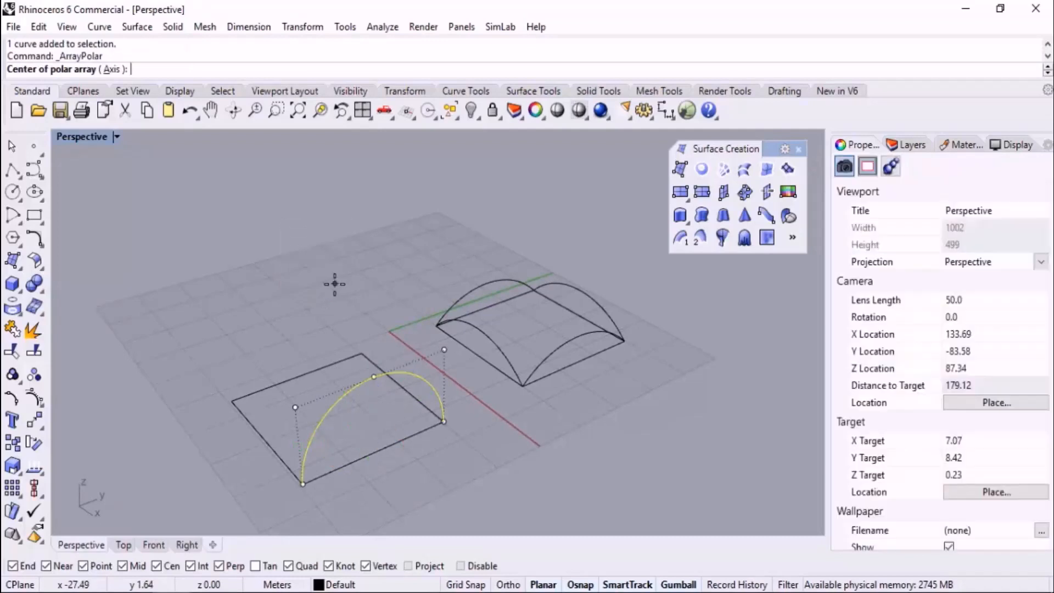
click(268, 427)
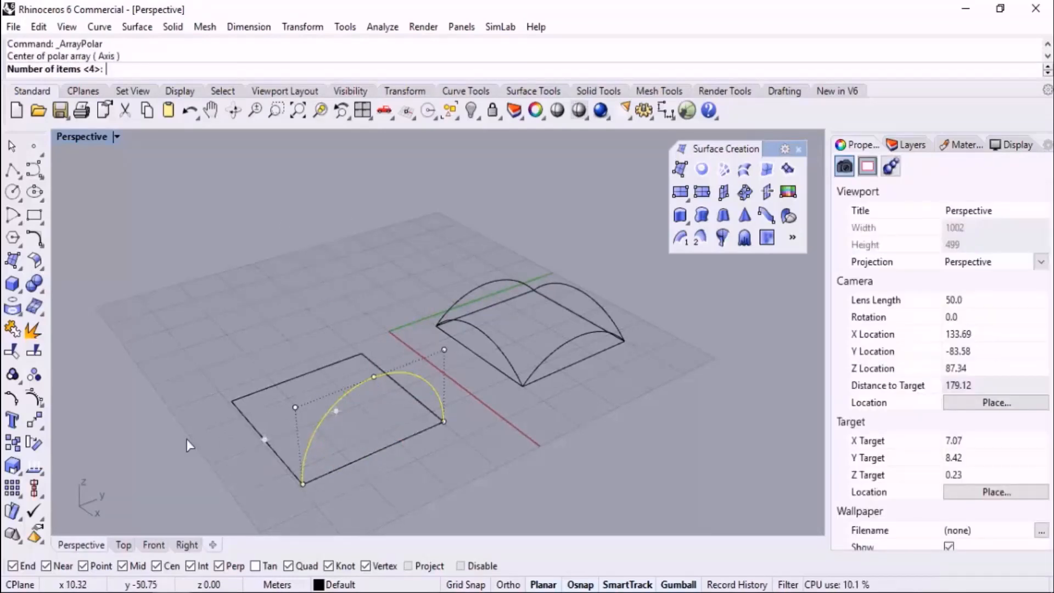
key(Return)
key(Return)
key(Return)
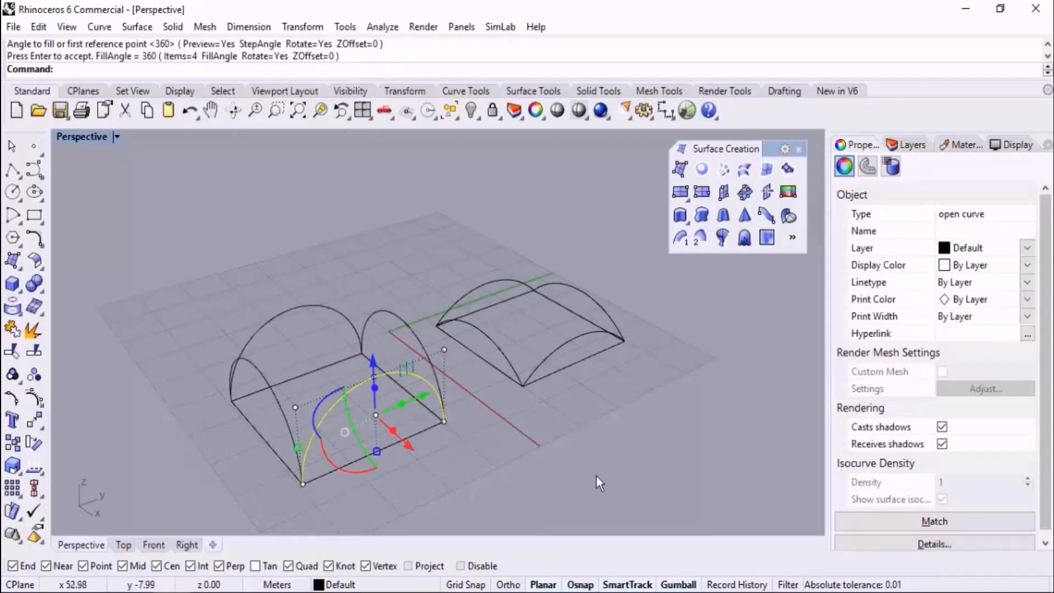
click(597, 476)
Step: Create an edge surface from the four shallow arcs on the original rectangle
right_drag(597, 476, 558, 353)
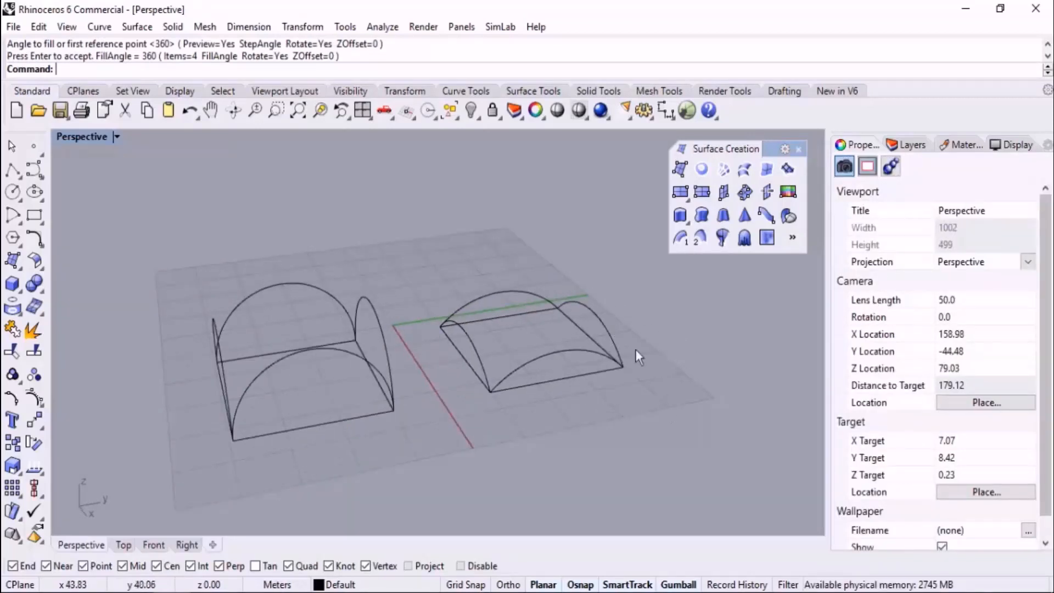
scroll(589, 302, up, 2)
right_drag(587, 302, 595, 263)
click(766, 170)
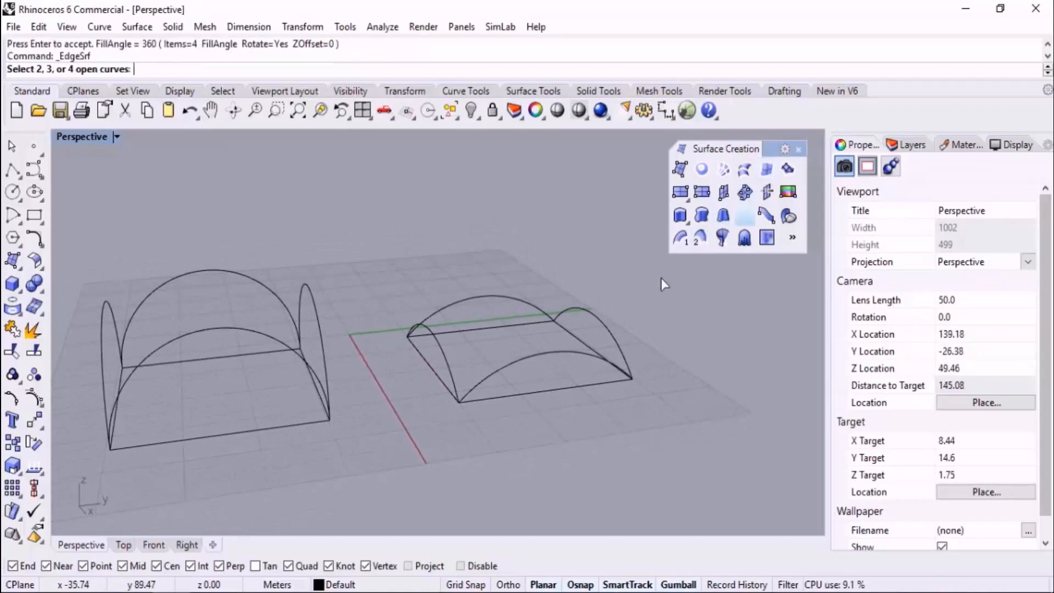
right_drag(661, 278, 625, 253)
drag(635, 261, 417, 328)
Step: Create an edge surface from the four tall arcs on the copied rectangle
right_drag(568, 247, 525, 271)
scroll(710, 272, down, 4)
right_click(483, 236)
drag(485, 240, 313, 299)
right_drag(313, 298, 379, 326)
scroll(403, 285, up, 4)
right_drag(404, 284, 463, 278)
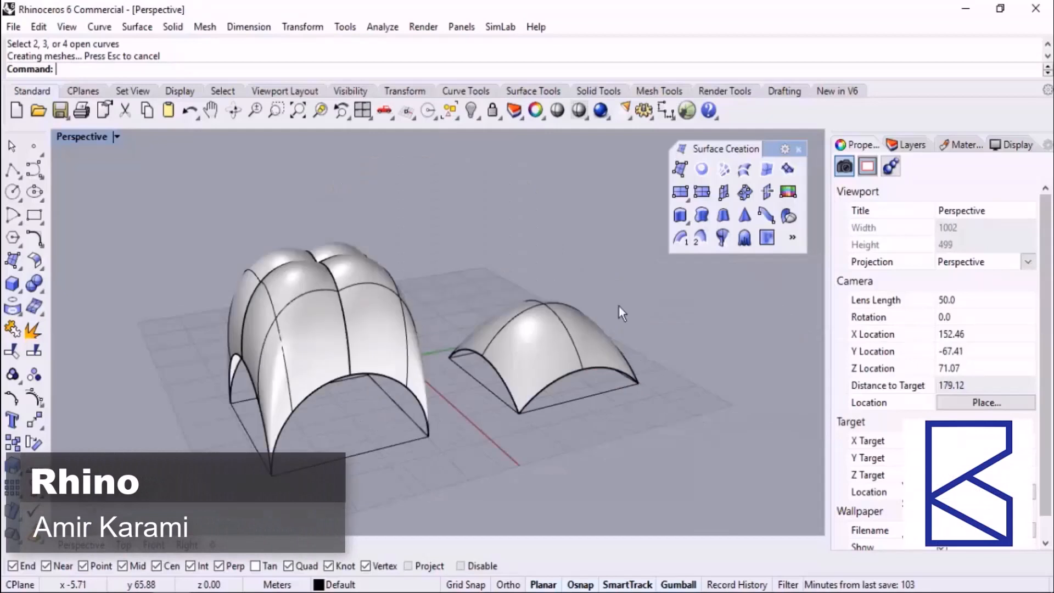
scroll(619, 305, down, 4)
right_drag(615, 312, 608, 318)
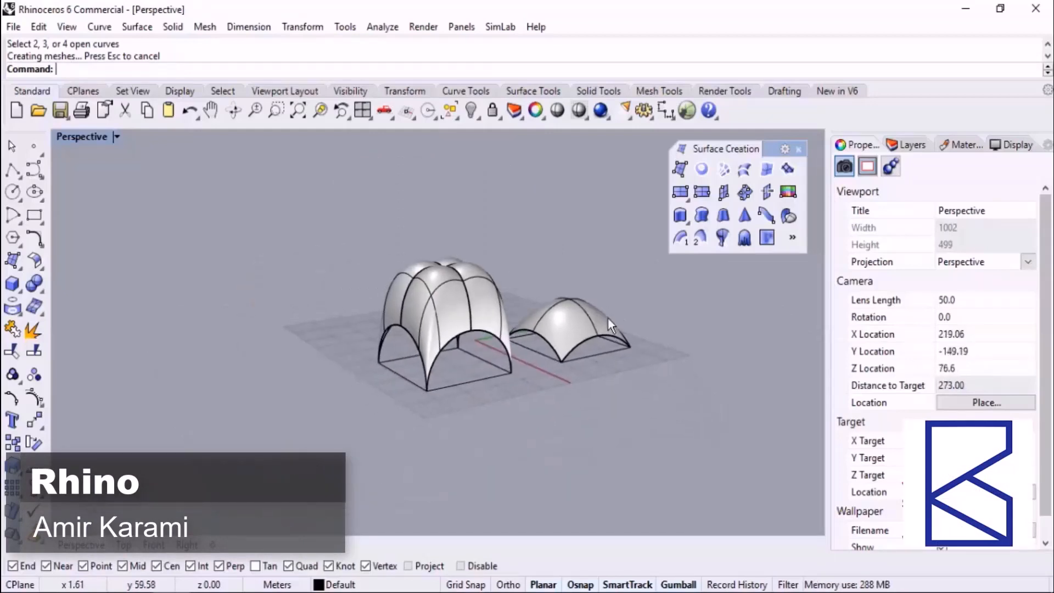